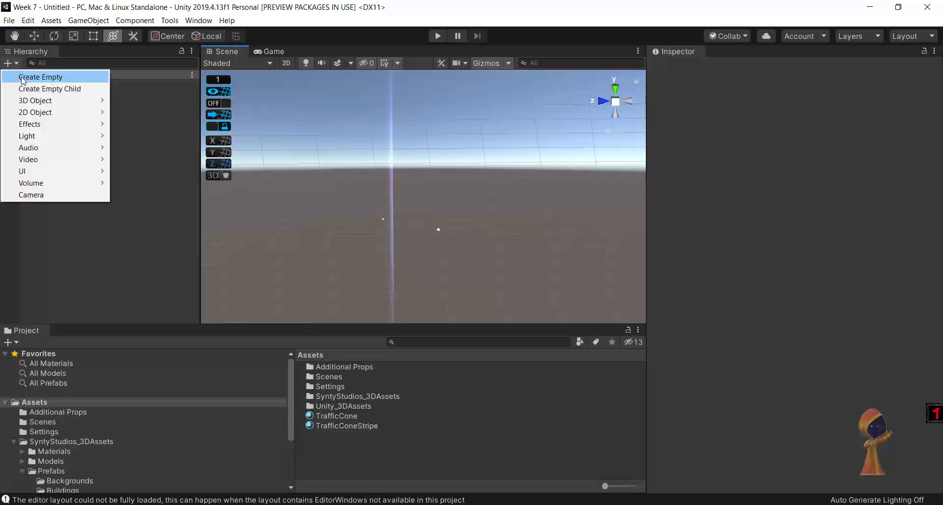
# Add a Terrain 3D object to the scene.
pyautogui.moveTo(52, 103)
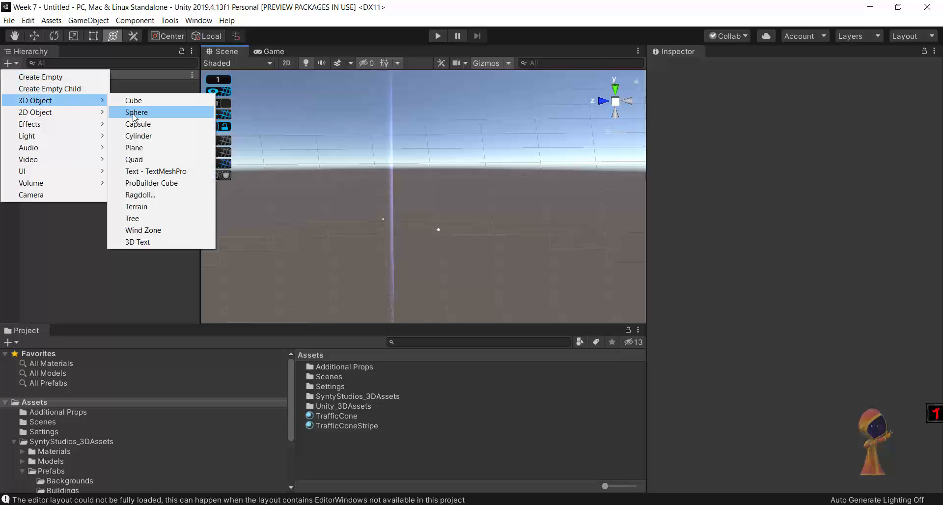
pyautogui.click(161, 206)
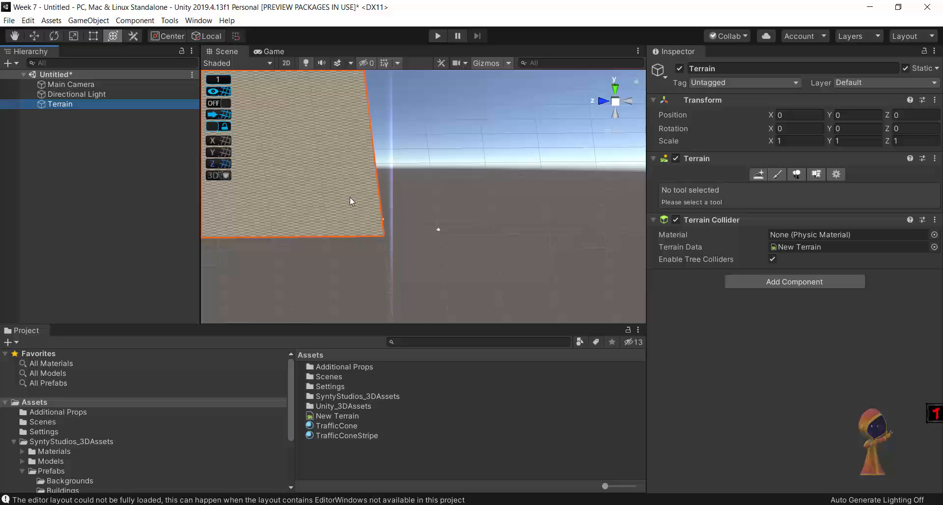
pyautogui.moveTo(255, 196); pyautogui.dragTo(296, 186, button='middle')
pyautogui.scroll(-3, 297, 186)
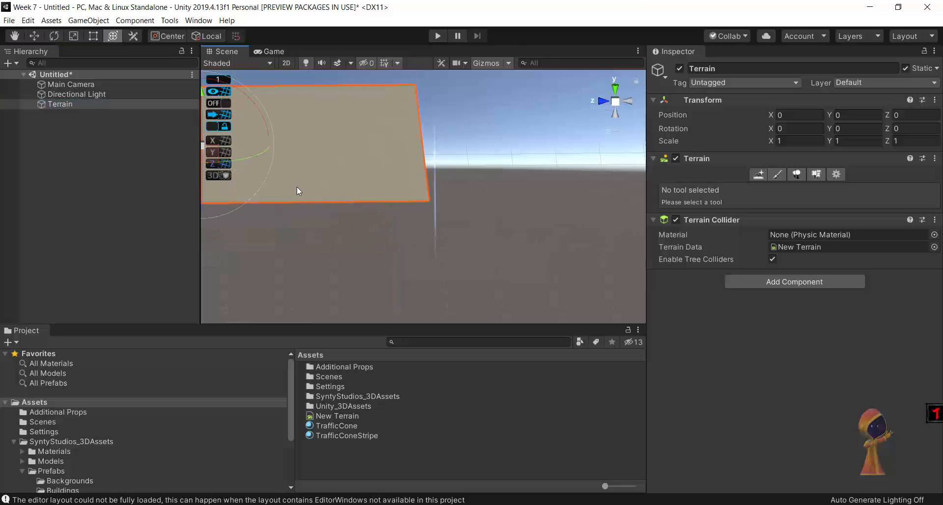
pyautogui.scroll(-5, 296, 186)
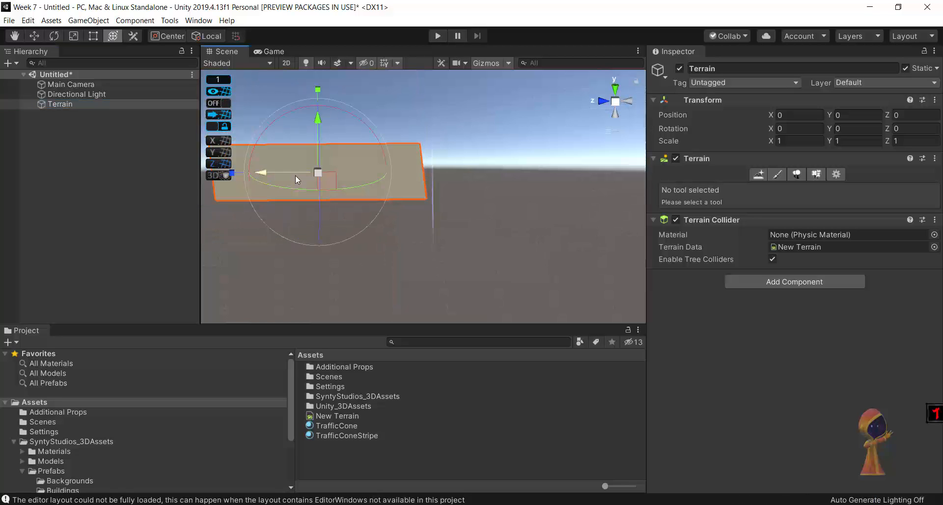
# Examine the full extent of the new terrain from several viewing angles and distances.
pyautogui.click(31, 38)
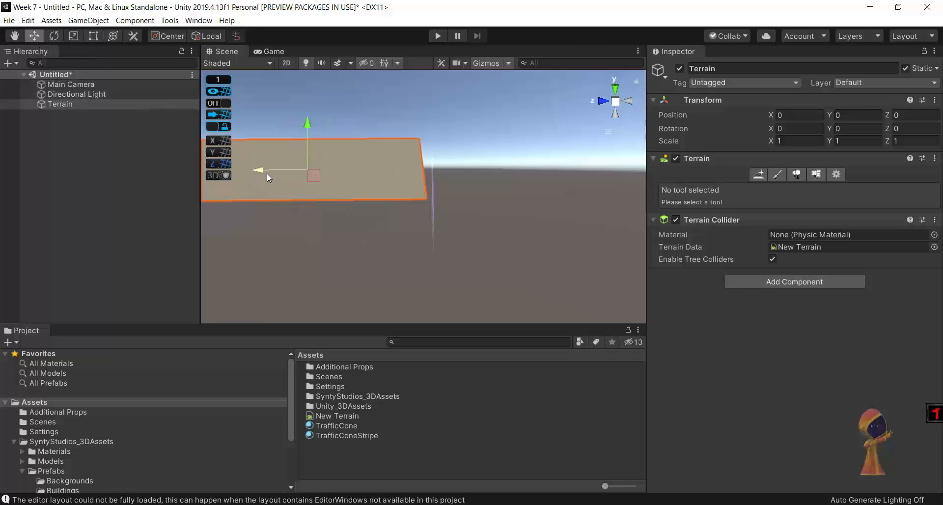
pyautogui.press('q')
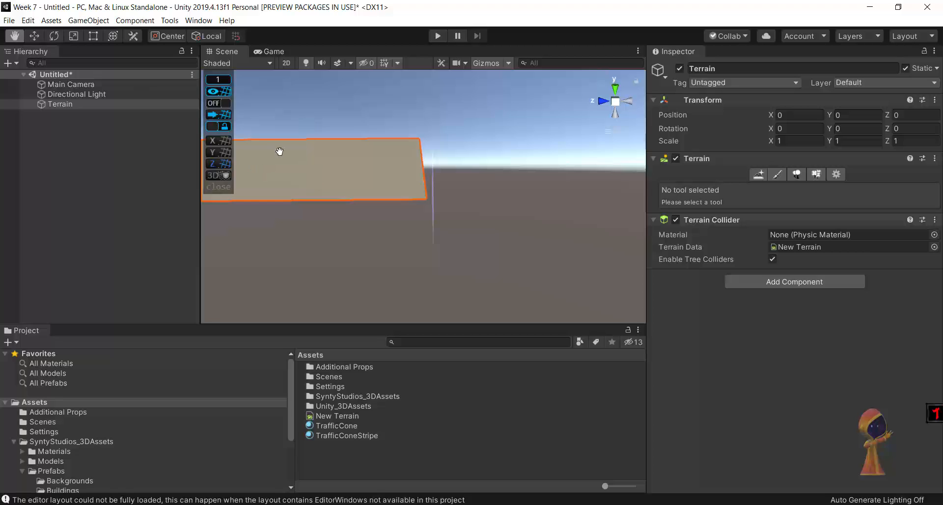
pyautogui.moveTo(291, 173); pyautogui.dragTo(404, 218)
pyautogui.scroll(4, 401, 216)
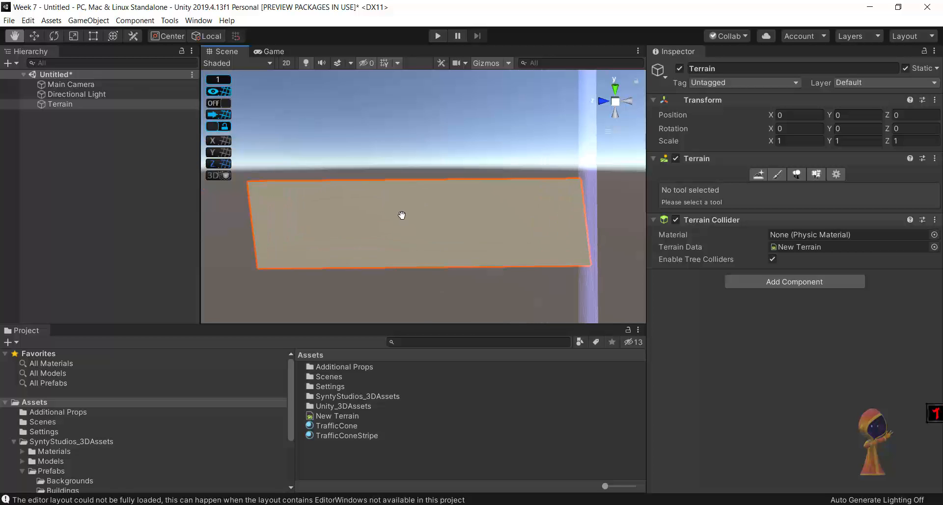
pyautogui.scroll(2, 402, 215)
pyautogui.scroll(-1, 412, 229)
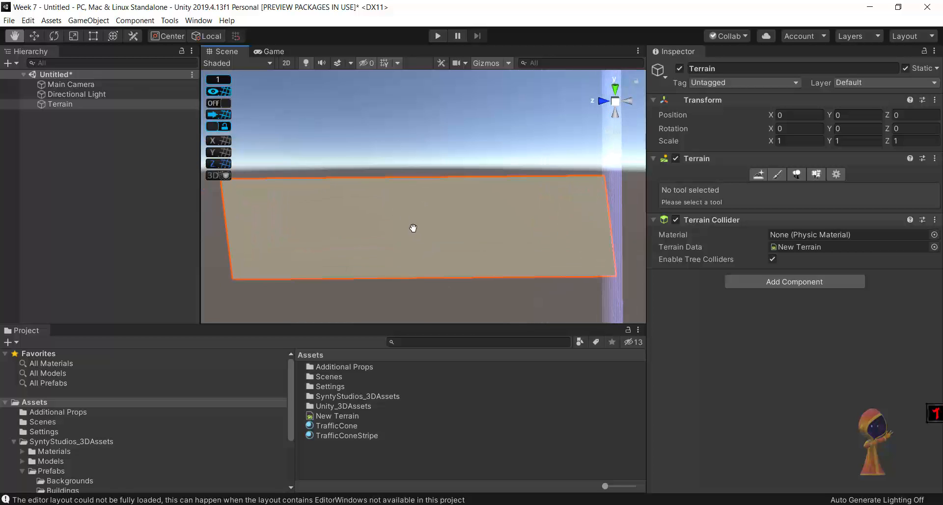
pyautogui.keyDown('alt'); pyautogui.moveTo(397, 153); pyautogui.dragTo(367, 123); pyautogui.keyUp('alt')
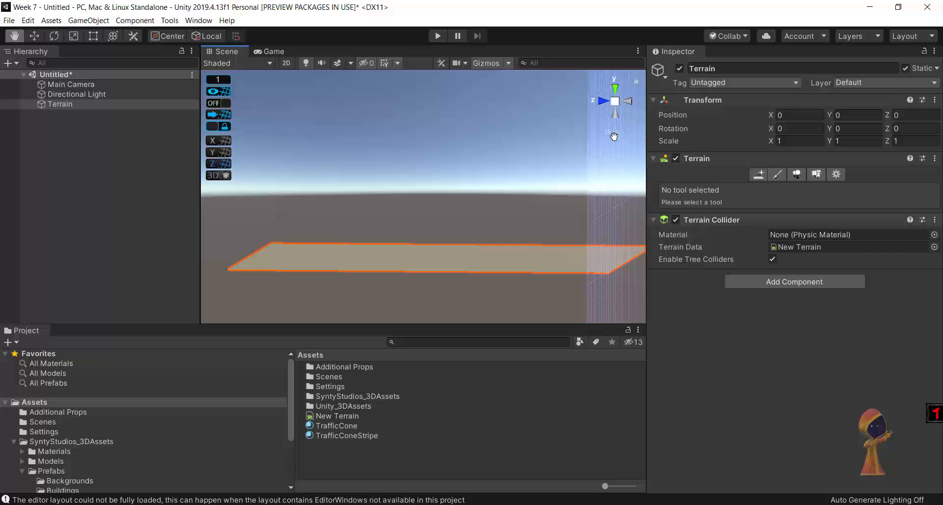
pyautogui.press('f')
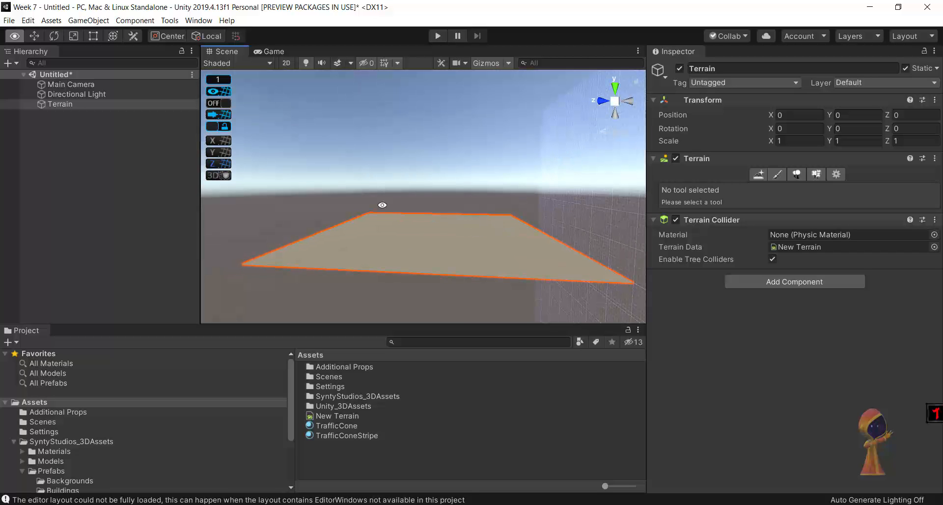
pyautogui.keyDown('alt'); pyautogui.moveTo(382, 204); pyautogui.dragTo(541, 238); pyautogui.keyUp('alt')
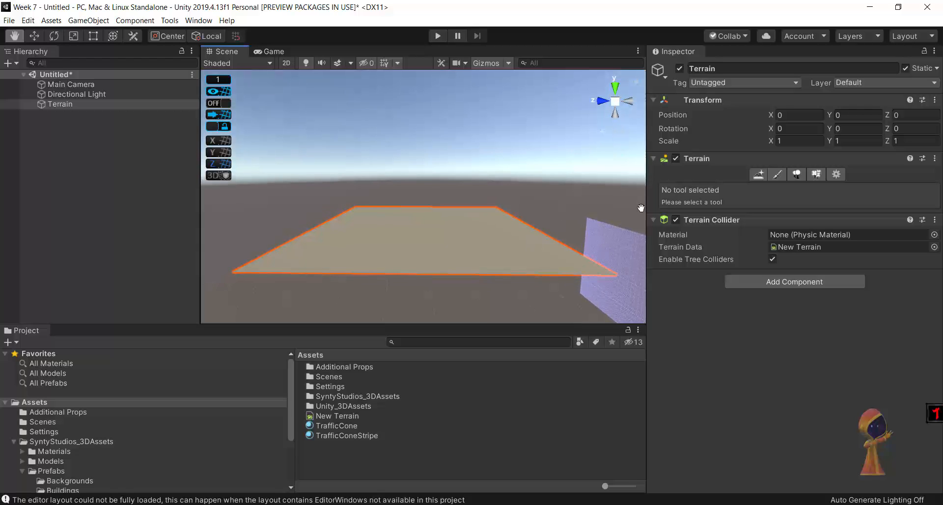
# Create one neighbor terrain adjoining the original terrain's edge on the negative Z side.
pyautogui.click(765, 172)
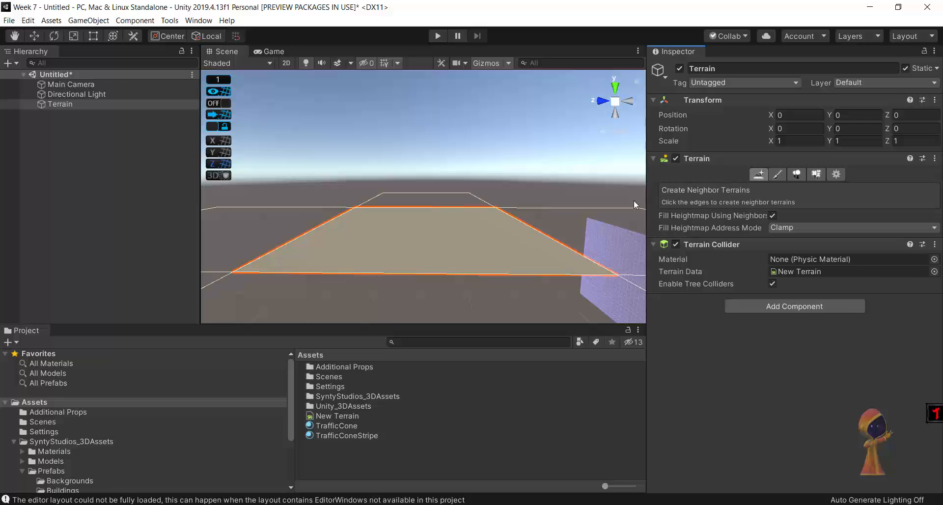
pyautogui.scroll(-3, 518, 232)
pyautogui.scroll(-5, 519, 228)
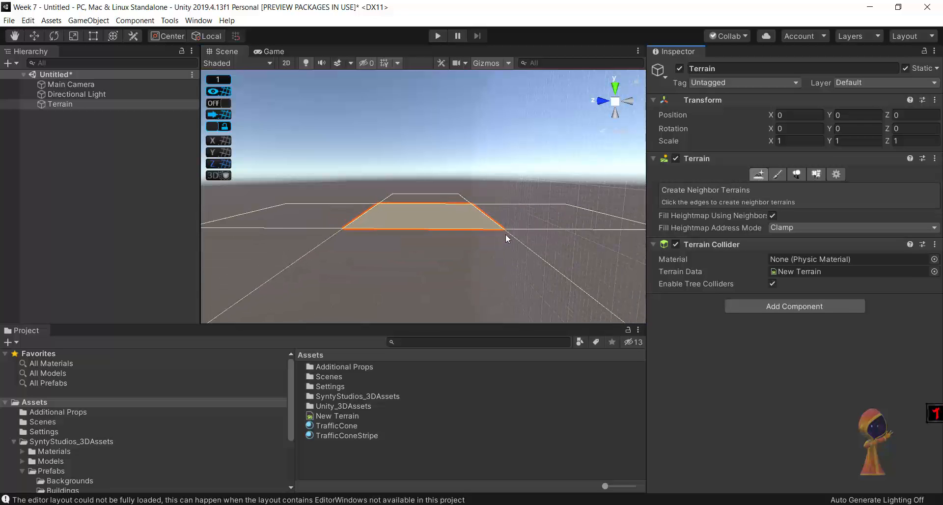
pyautogui.keyDown('alt'); pyautogui.moveTo(432, 196); pyautogui.dragTo(484, 169); pyautogui.keyUp('alt')
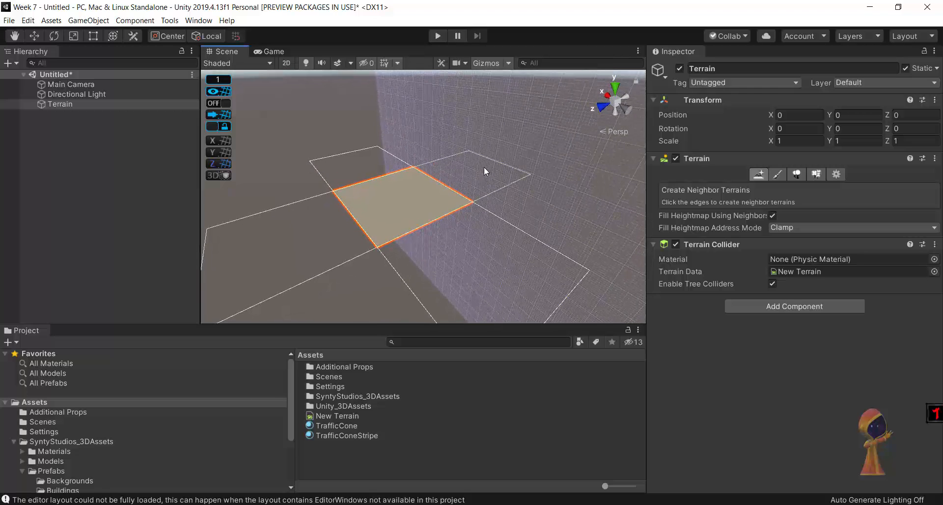
pyautogui.click(480, 183)
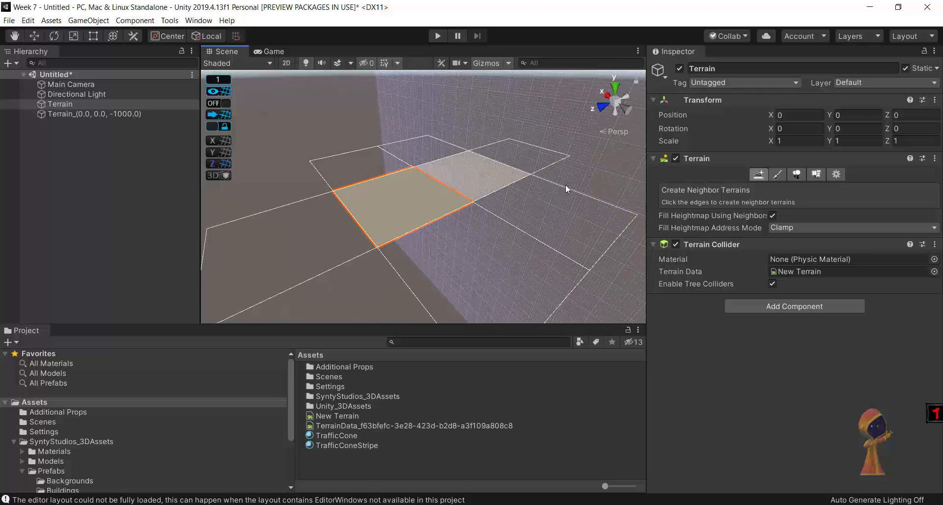
# Raise broad, gentle hills on the original terrain using the Raise or Lower Terrain tool with builtin_brush_4 at brush size 787.
pyautogui.click(775, 174)
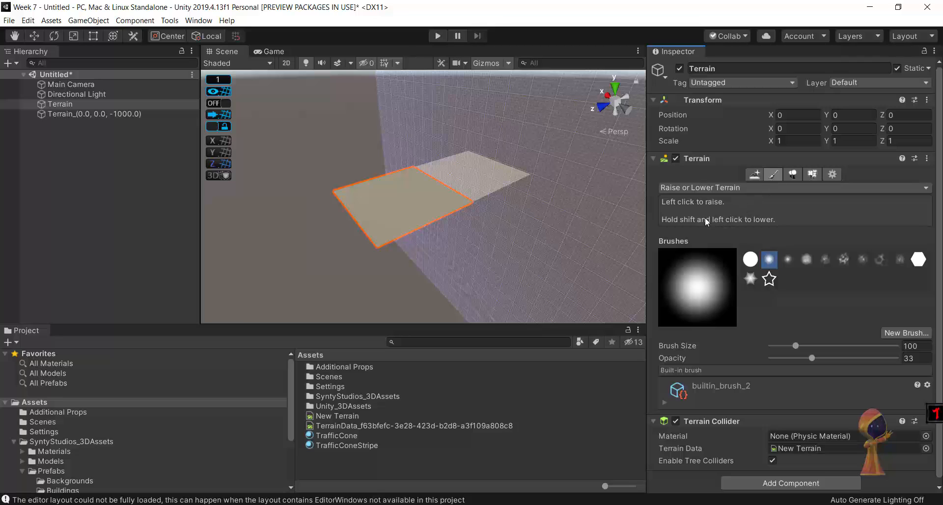
pyautogui.click(735, 190)
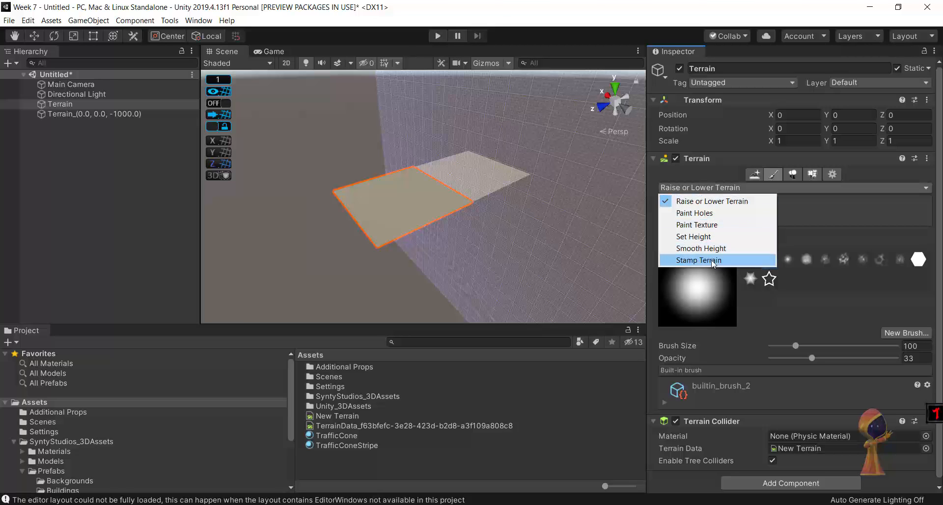
pyautogui.click(707, 203)
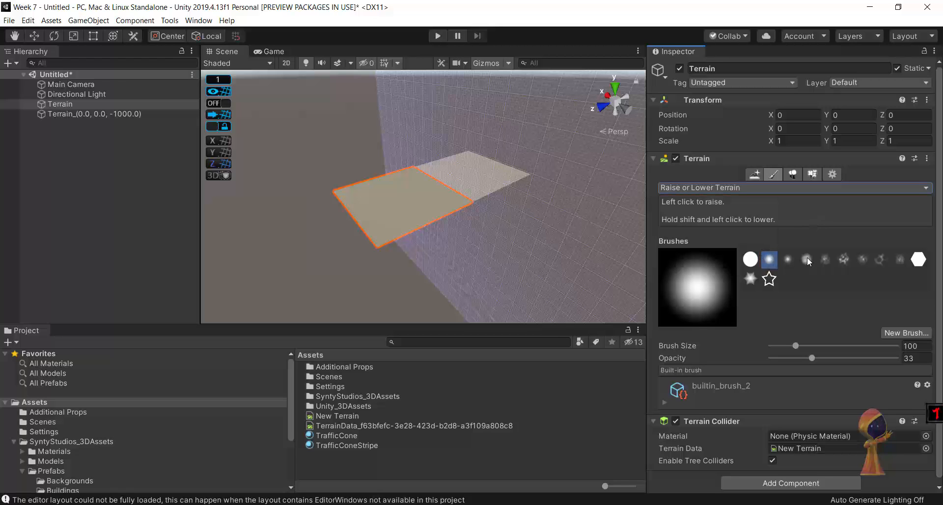
pyautogui.click(806, 258)
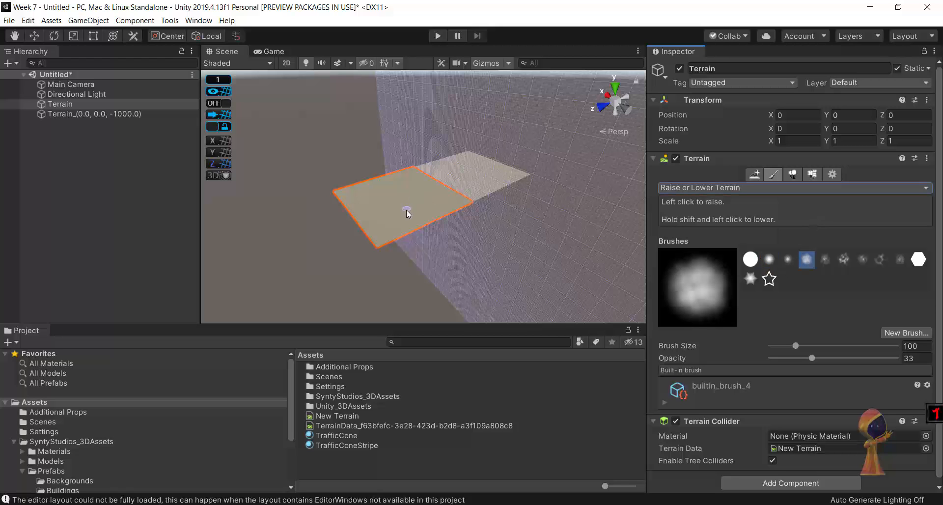
pyautogui.scroll(5, 405, 210)
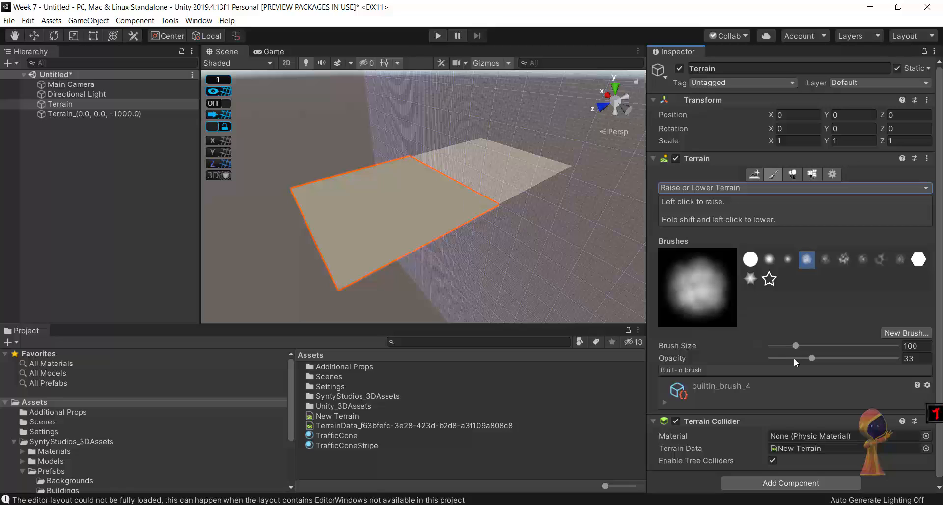
pyautogui.moveTo(795, 346); pyautogui.dragTo(822, 347)
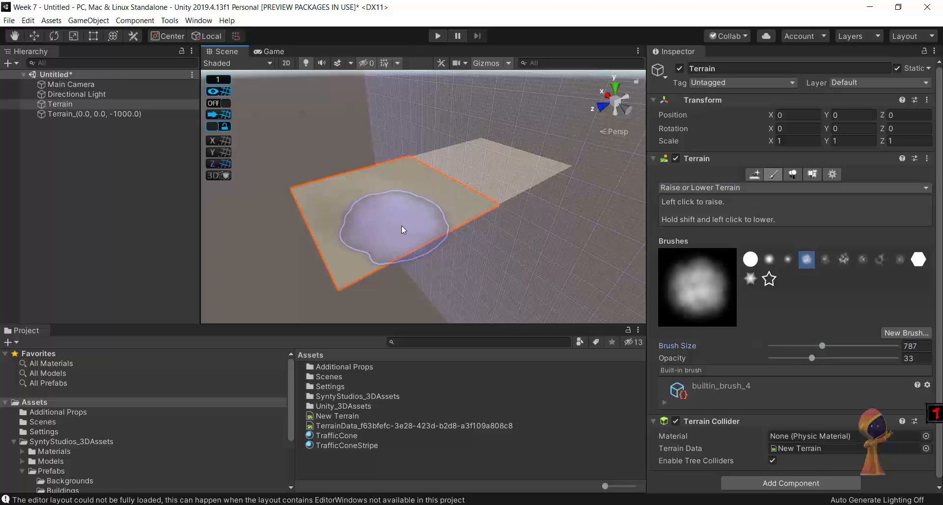
pyautogui.moveTo(400, 217)
pyautogui.keyDown('alt'); pyautogui.mouseDown()
pyautogui.moveTo(416, 183)
pyautogui.moveTo(423, 193)
pyautogui.mouseUp(); pyautogui.keyUp('alt')
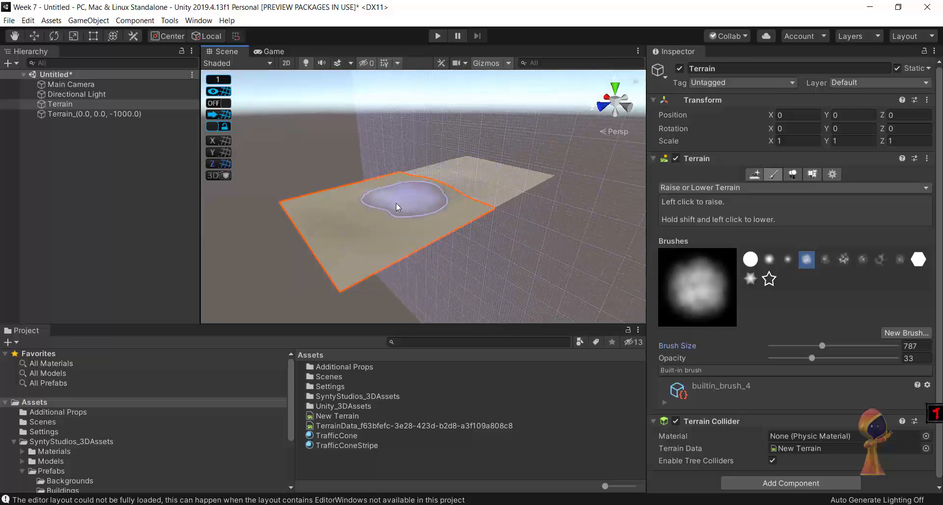
# Set the brush size to 82 and raise a narrow, winding ridge across the middle of the original terrain.
pyautogui.scroll(3, 419, 215)
pyautogui.scroll(5, 412, 213)
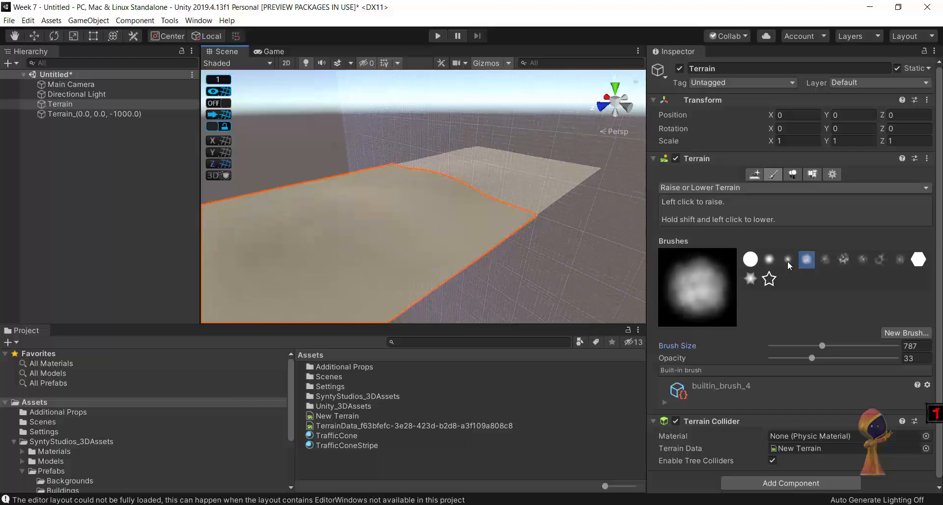
pyautogui.moveTo(823, 345); pyautogui.dragTo(794, 345)
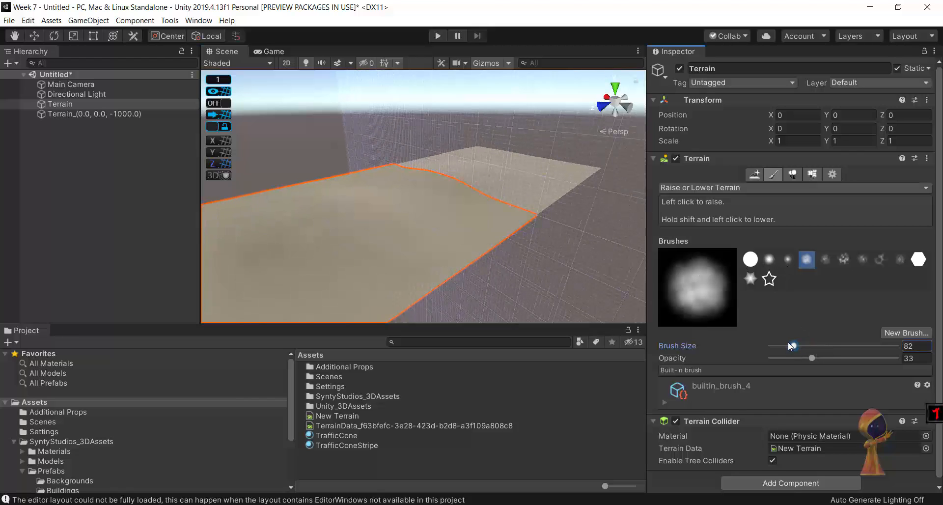
pyautogui.moveTo(441, 239); pyautogui.dragTo(314, 230)
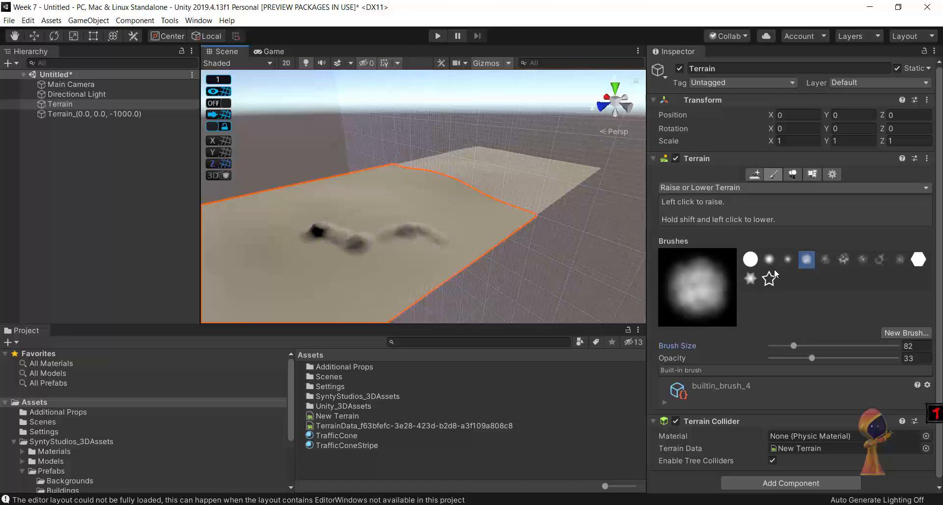
# Raise scattered rocky bumps across both terrain tiles with the mottled builtin_brush_6 brush.
pyautogui.click(843, 259)
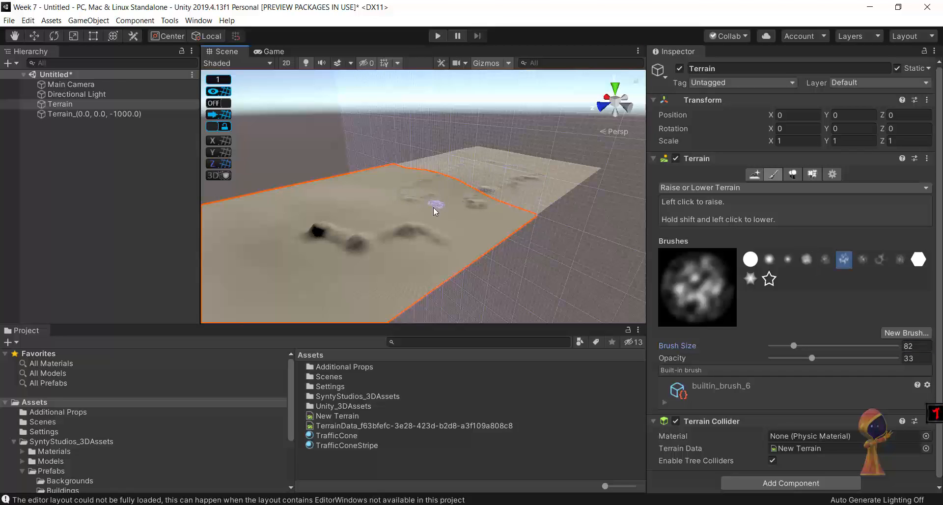
pyautogui.scroll(3, 400, 246)
pyautogui.scroll(2, 392, 246)
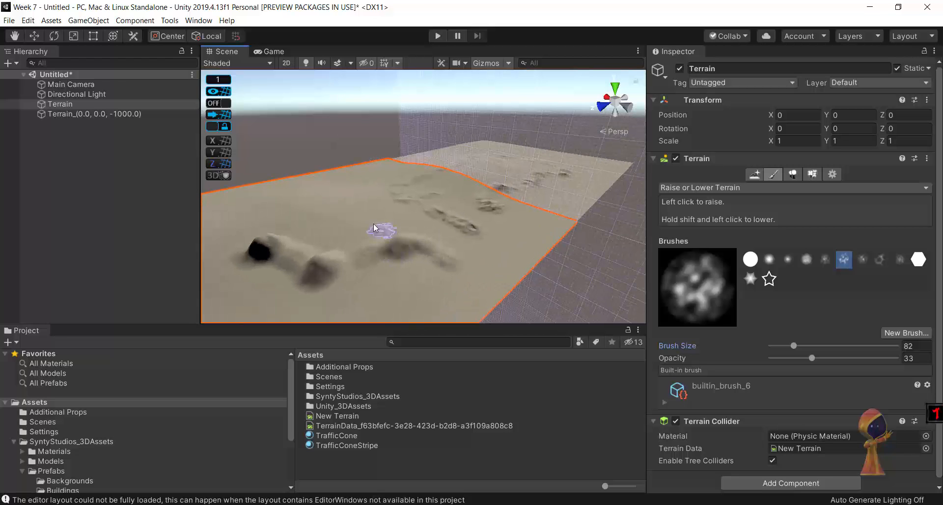
pyautogui.click(315, 193)
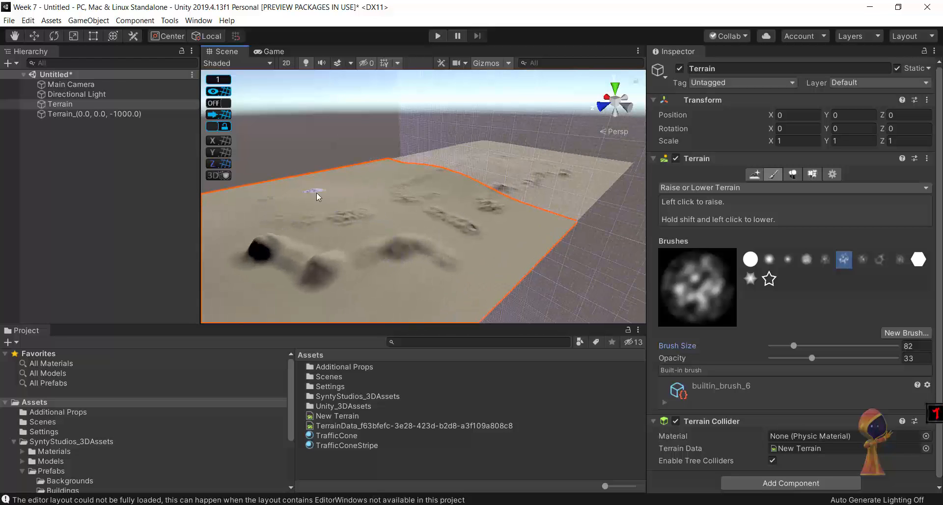
pyautogui.click(350, 202)
pyautogui.click(423, 252)
pyautogui.click(388, 297)
pyautogui.click(438, 305)
pyautogui.click(441, 303)
pyautogui.click(474, 281)
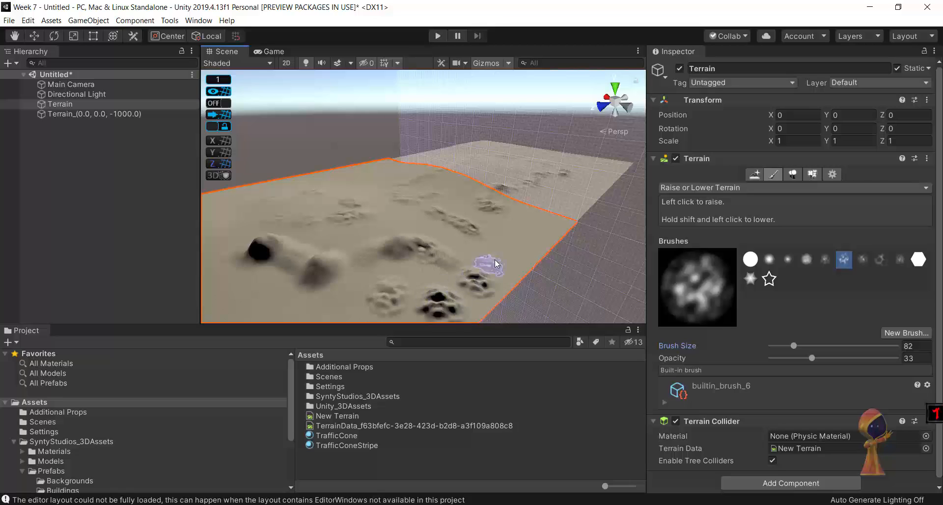
pyautogui.click(517, 249)
pyautogui.click(548, 228)
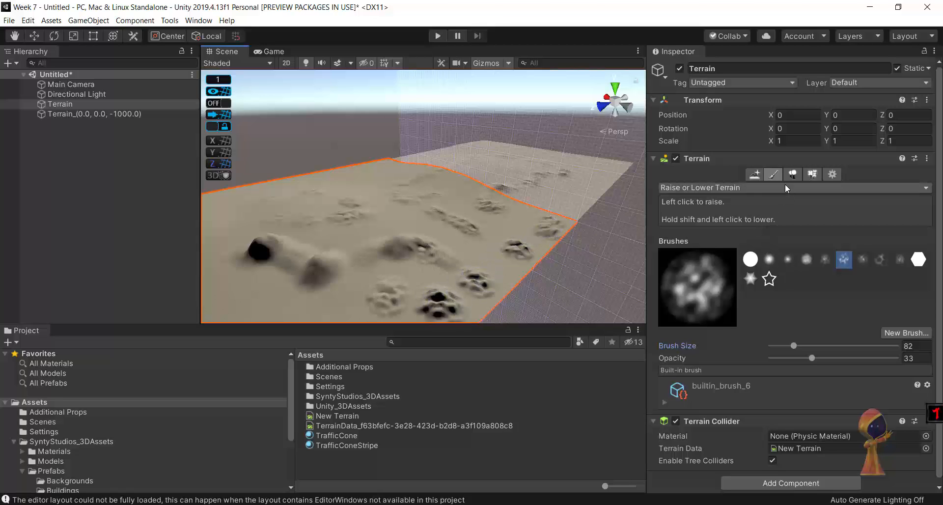
# Stamp small mounds on the original terrain using Stamp Terrain with builtin_brush_3, stamp height 29 and Max-Add 0.015.
pyautogui.click(771, 186)
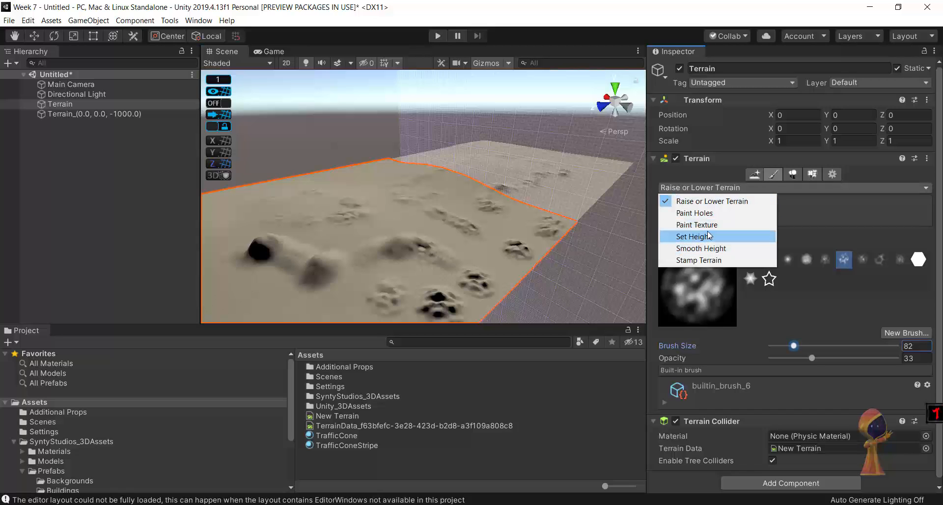
pyautogui.click(710, 261)
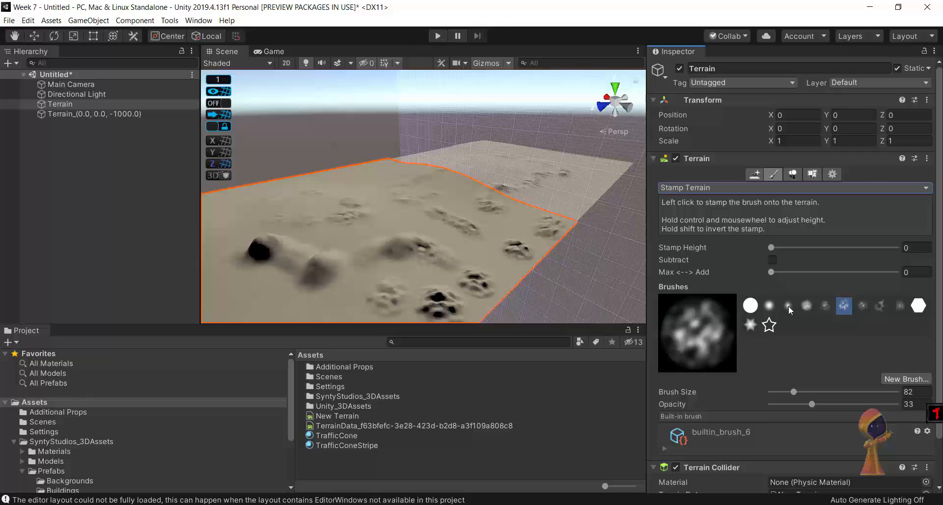
pyautogui.click(771, 248)
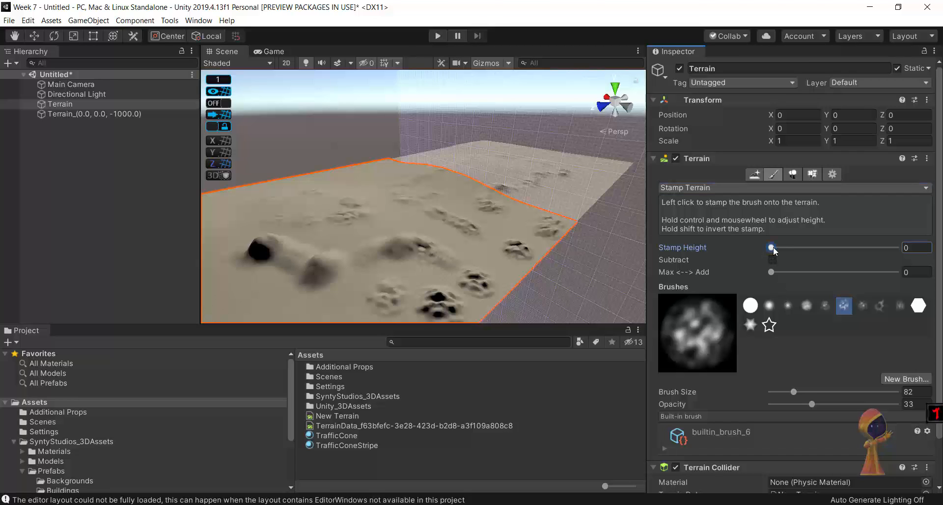
pyautogui.click(787, 306)
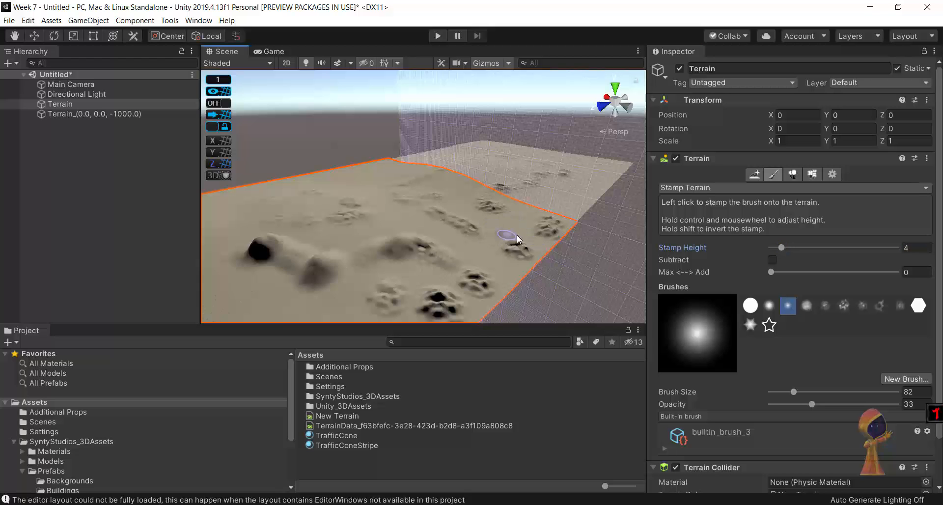
pyautogui.scroll(4, 491, 251)
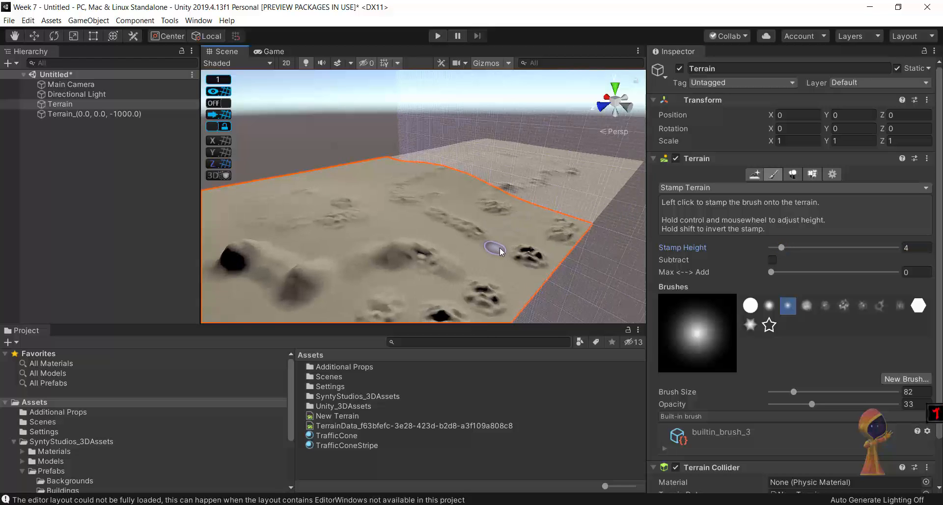
pyautogui.scroll(1, 410, 244)
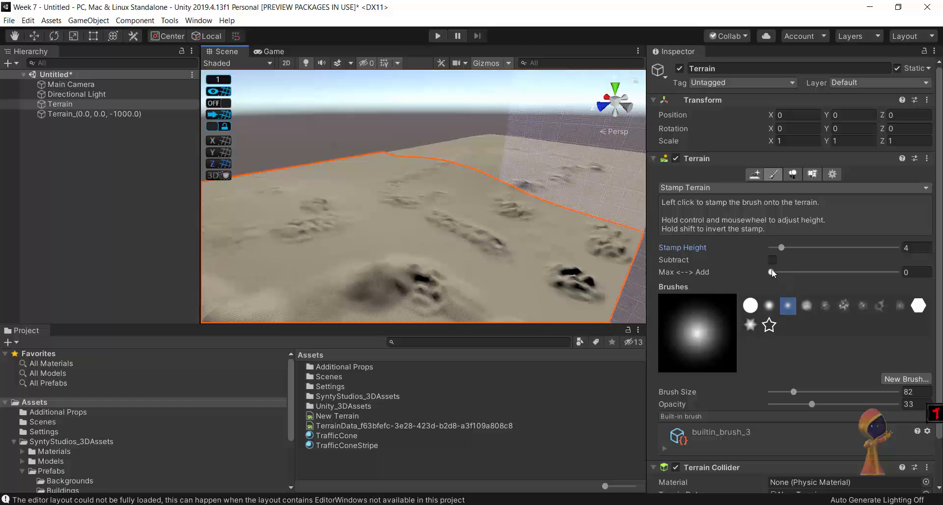
pyautogui.moveTo(772, 273); pyautogui.dragTo(798, 248)
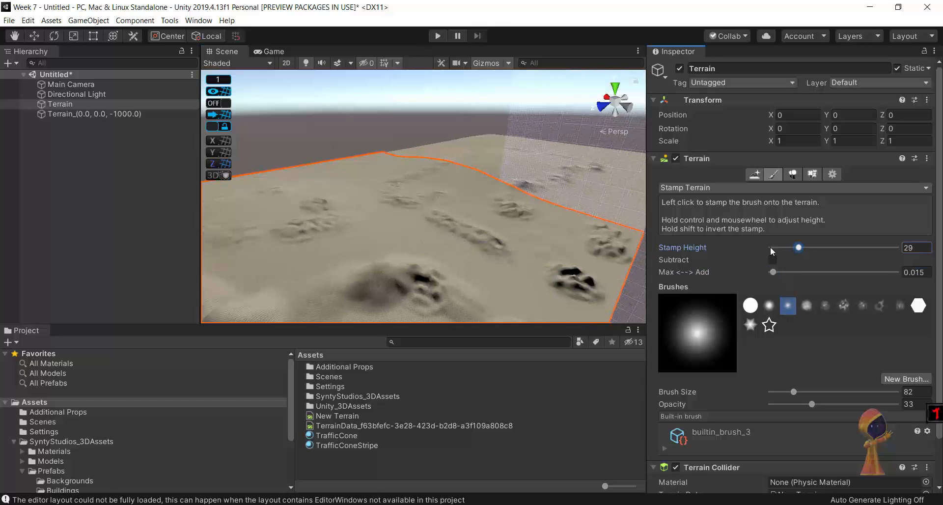
pyautogui.click(386, 231)
# Stamp additional rocky bumps on and around the ridge of the original terrain with builtin_brush_5.
pyautogui.click(823, 306)
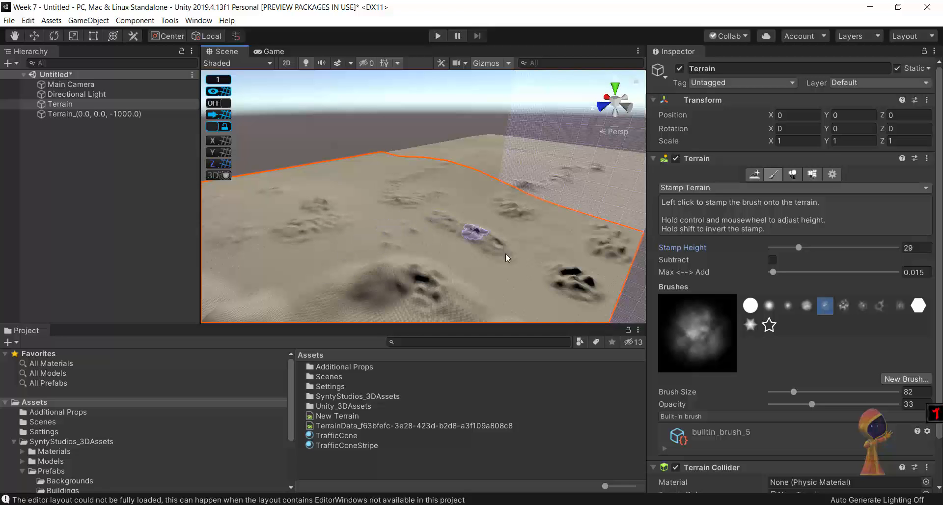
pyautogui.scroll(1, 454, 270)
pyautogui.scroll(3, 454, 269)
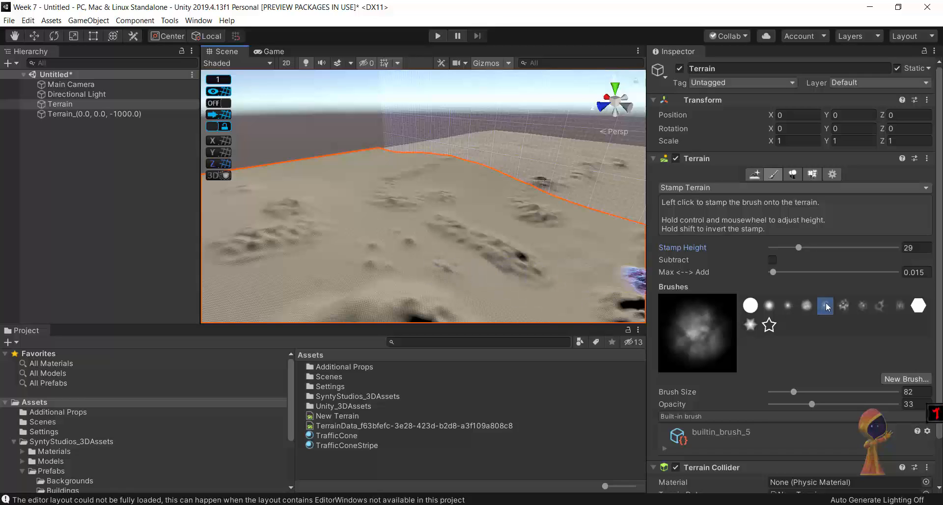
# Try to paint a hole in the original terrain beside the ridge using Paint Holes with builtin_brush_9 at brush size 40.
pyautogui.click(901, 305)
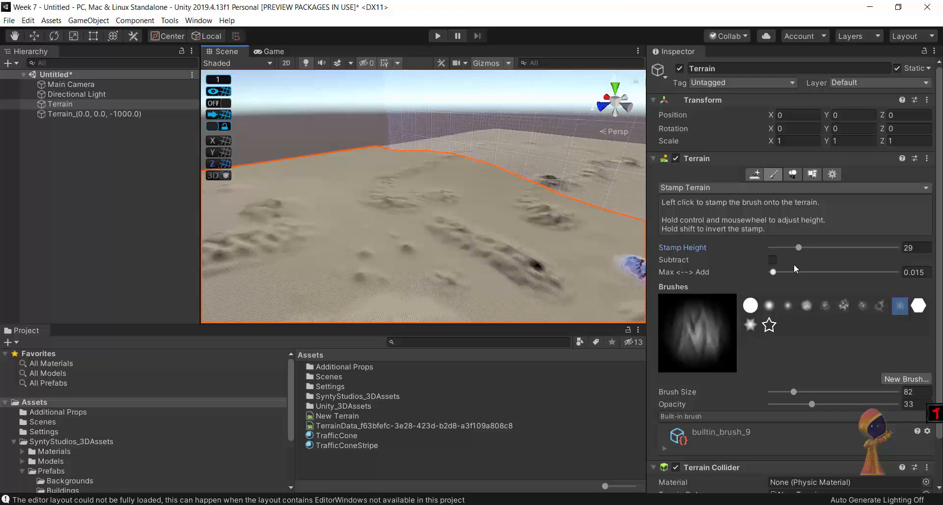
pyautogui.click(792, 189)
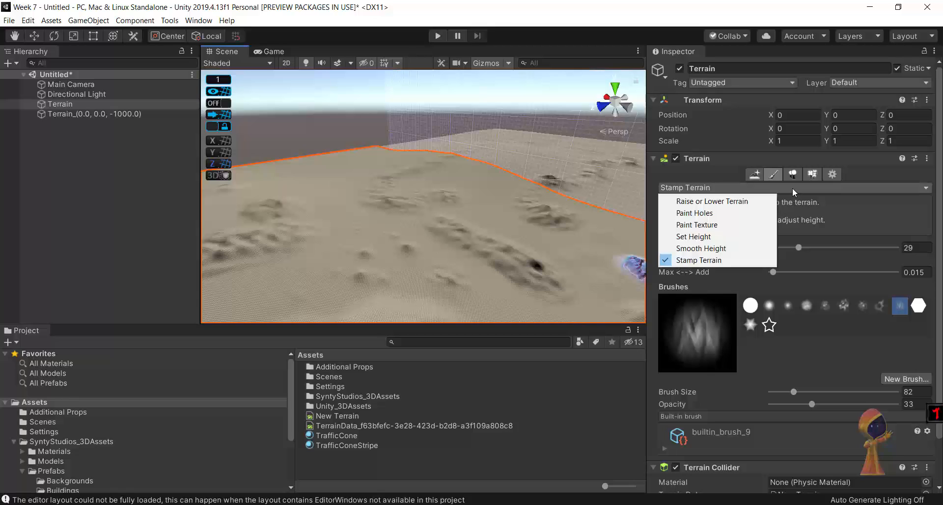
pyautogui.click(739, 219)
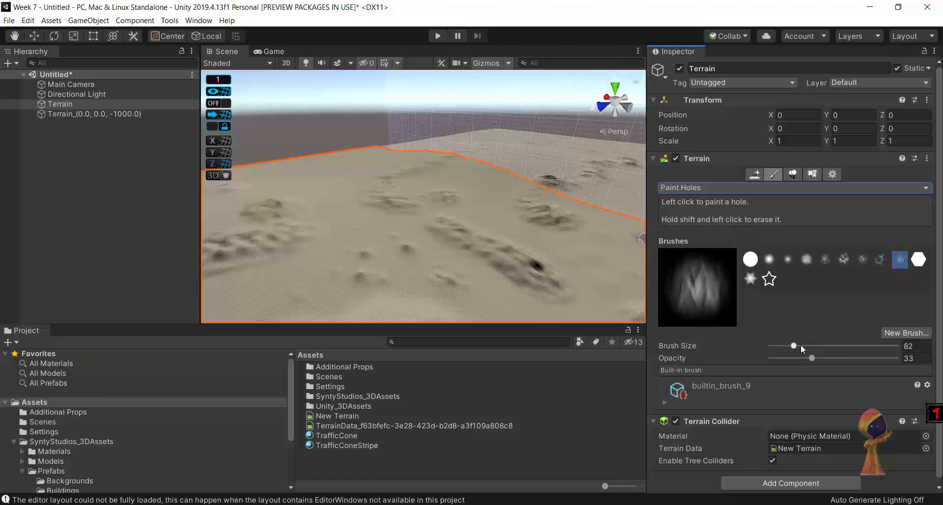
pyautogui.moveTo(796, 345); pyautogui.dragTo(781, 350)
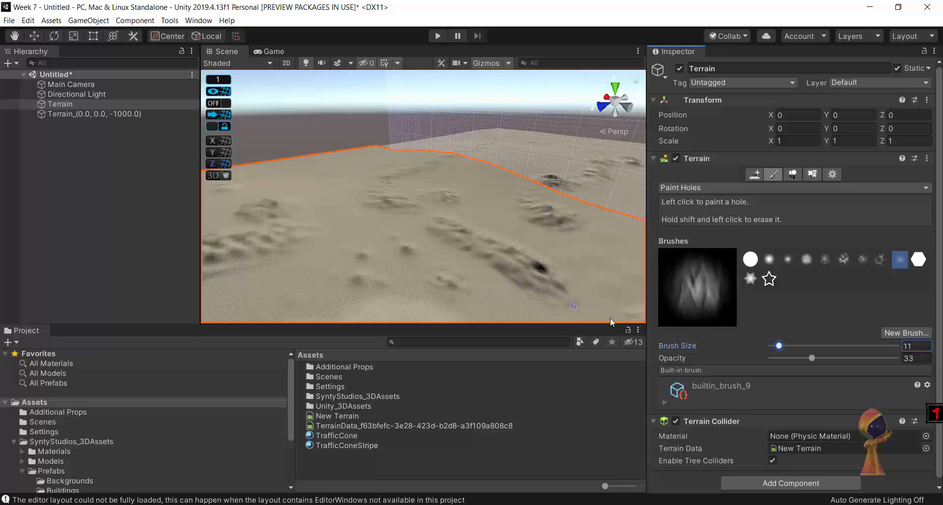
pyautogui.moveTo(798, 347); pyautogui.dragTo(800, 347)
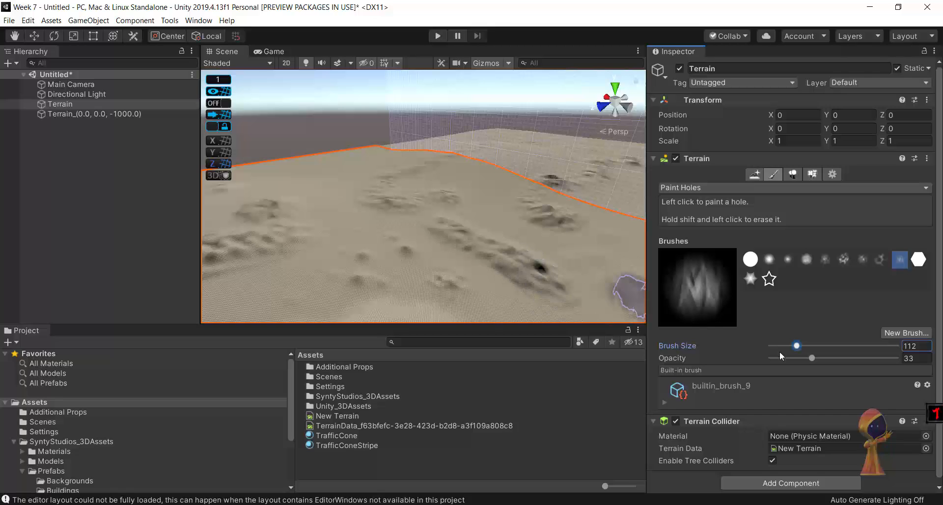
pyautogui.moveTo(788, 349); pyautogui.dragTo(784, 349)
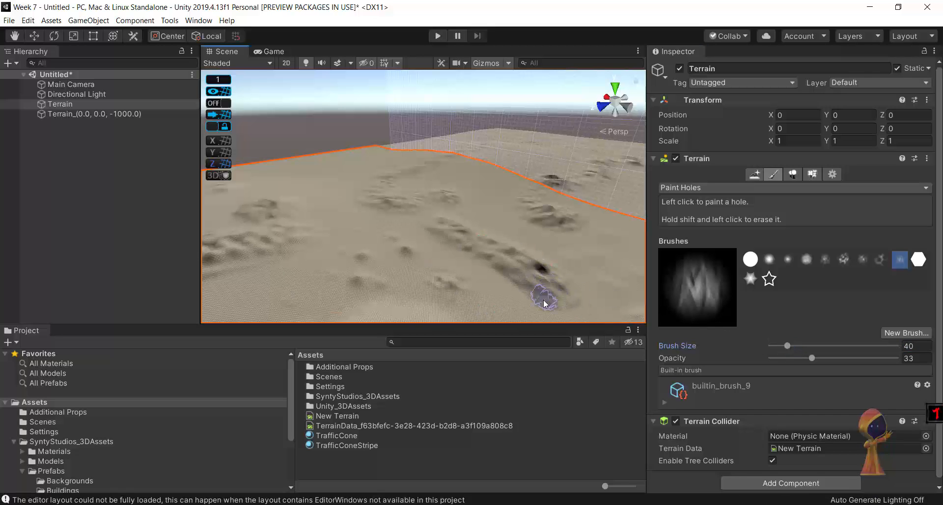
pyautogui.scroll(1, 539, 302)
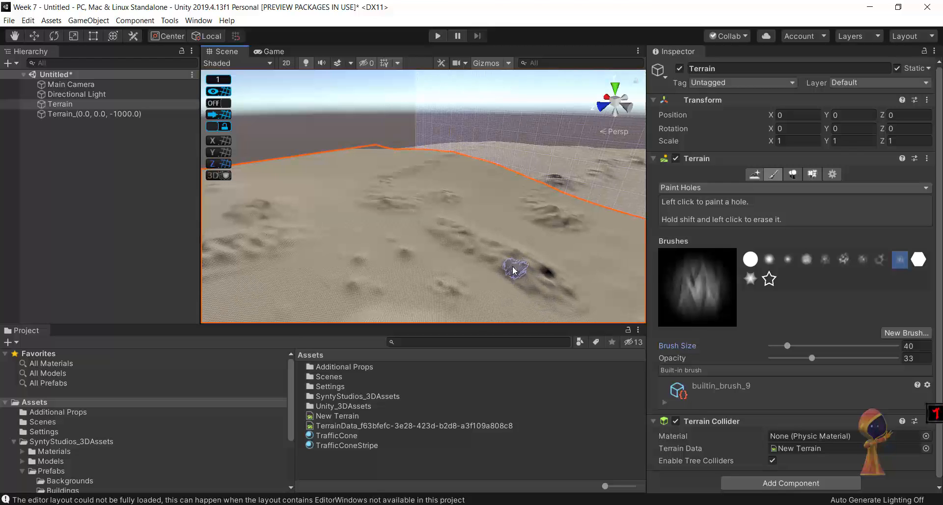
pyautogui.click(412, 264)
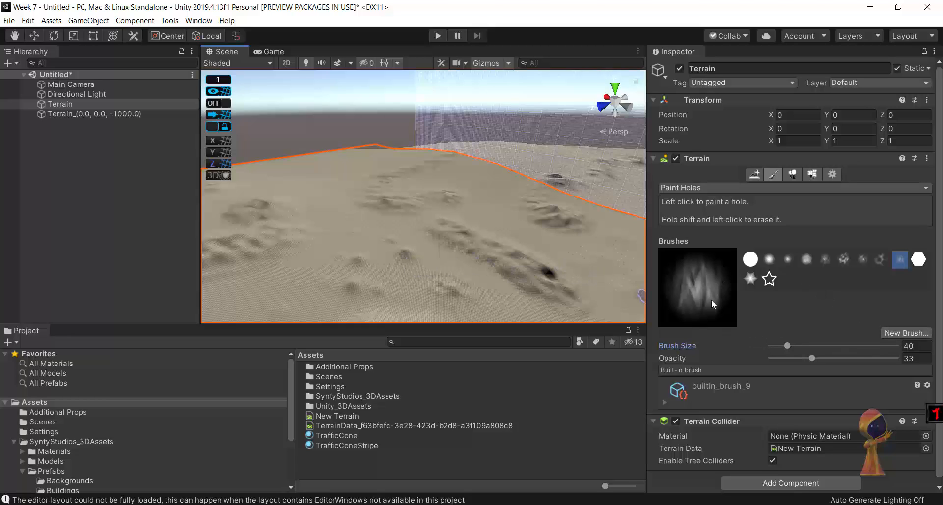
# Raise a row of tall, steep peaks across the ridge using Raise or Lower Terrain with builtin_brush_1, and hollow out their tops.
pyautogui.click(755, 191)
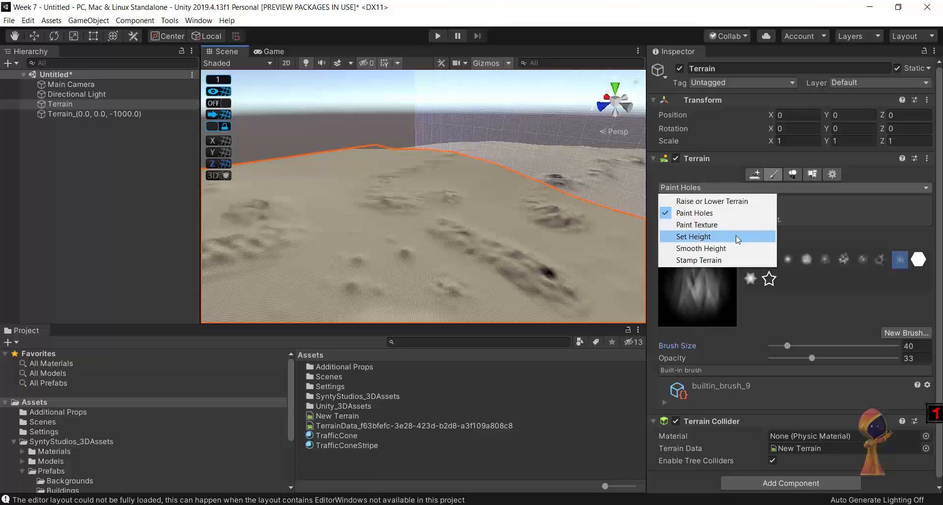
pyautogui.click(797, 173)
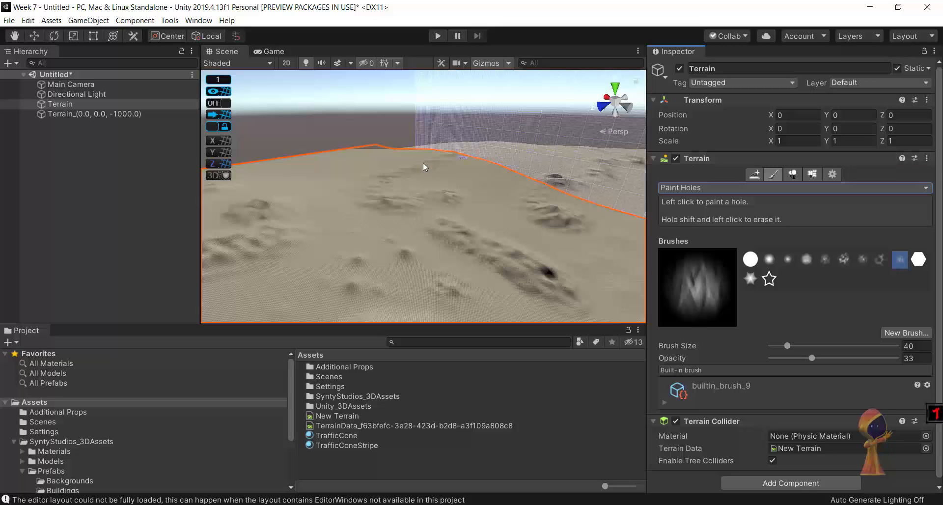
pyautogui.click(717, 189)
pyautogui.click(706, 199)
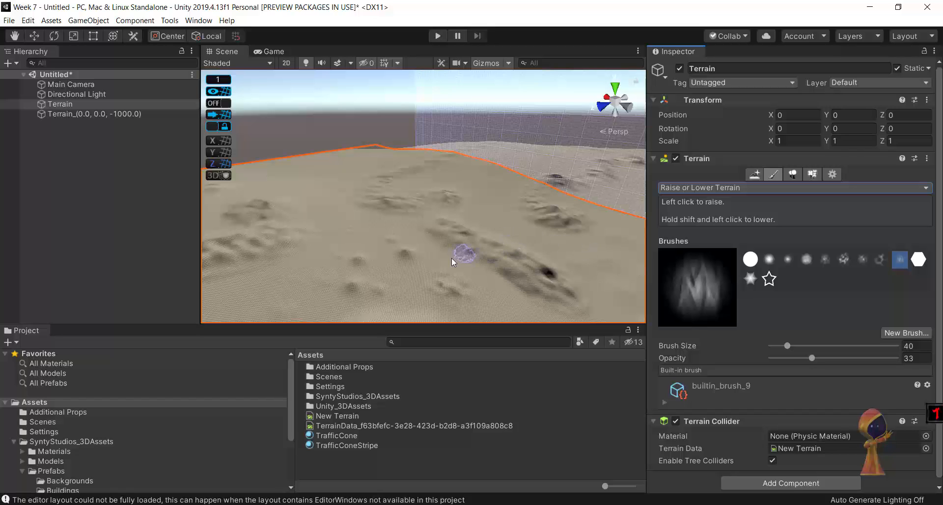
pyautogui.click(750, 265)
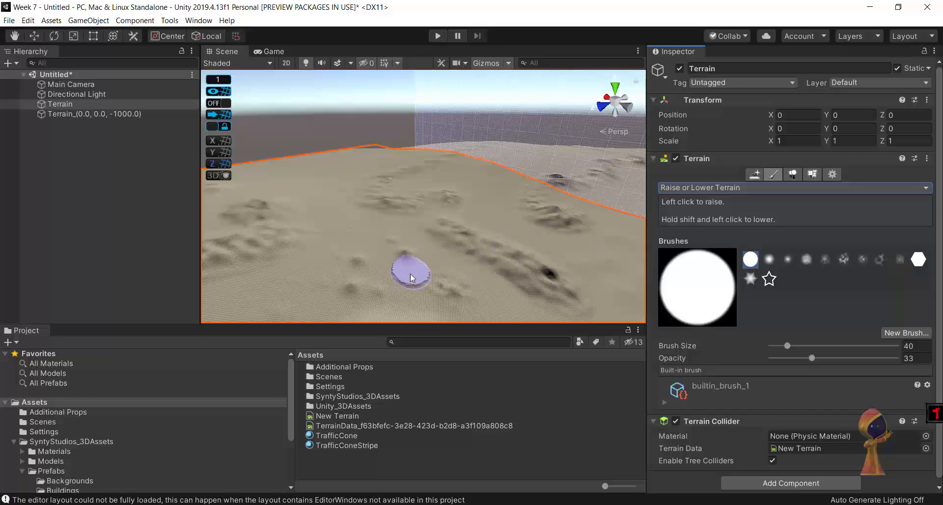
pyautogui.moveTo(357, 249)
pyautogui.mouseDown()
pyautogui.moveTo(349, 253)
pyautogui.moveTo(540, 235)
pyautogui.mouseUp()
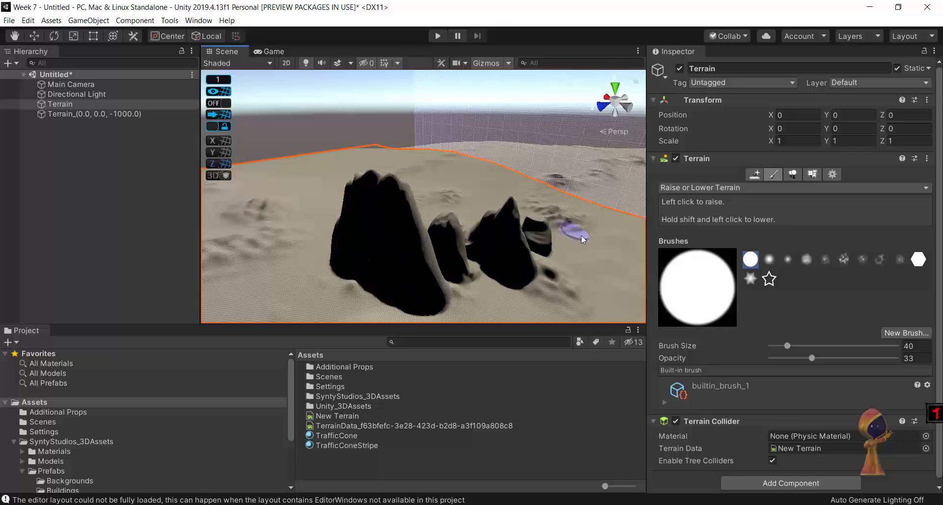
pyautogui.moveTo(399, 239)
pyautogui.mouseDown()
pyautogui.moveTo(362, 193)
pyautogui.moveTo(392, 210)
pyautogui.moveTo(392, 226)
pyautogui.moveTo(427, 233)
pyautogui.moveTo(515, 224)
pyautogui.moveTo(501, 265)
pyautogui.mouseUp()
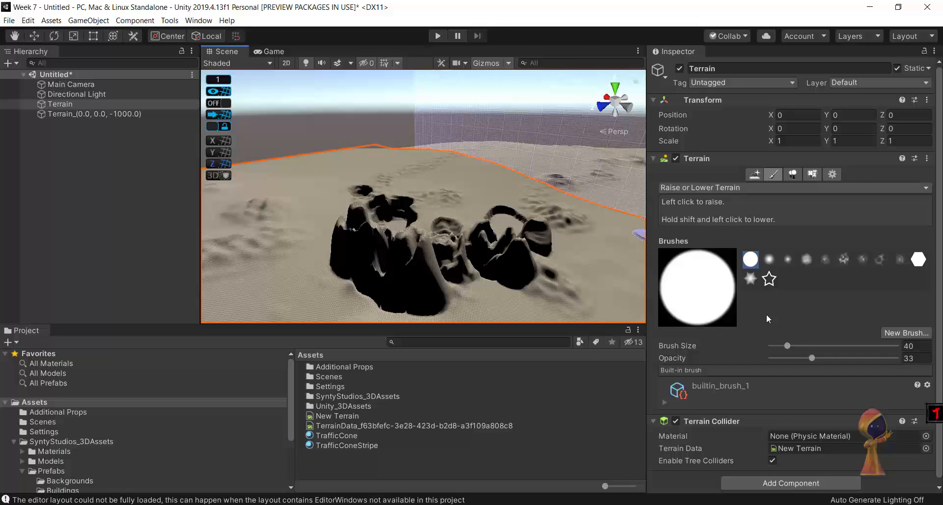
# Set the brush opacity to 16.7 and sculpt more jagged peaks and hollows around the existing group of peaks.
pyautogui.moveTo(812, 357); pyautogui.dragTo(791, 359)
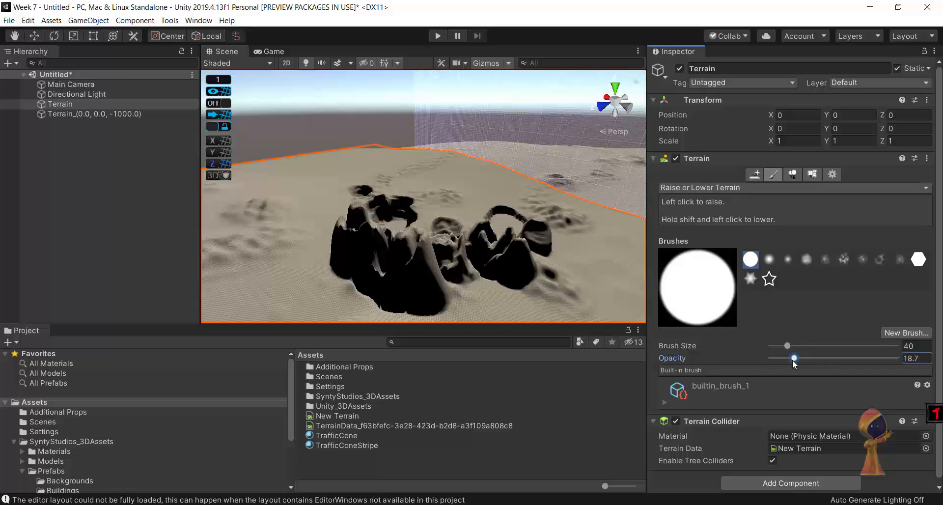
pyautogui.moveTo(290, 286)
pyautogui.mouseDown()
pyautogui.moveTo(281, 273)
pyautogui.moveTo(240, 277)
pyautogui.moveTo(289, 268)
pyautogui.mouseUp()
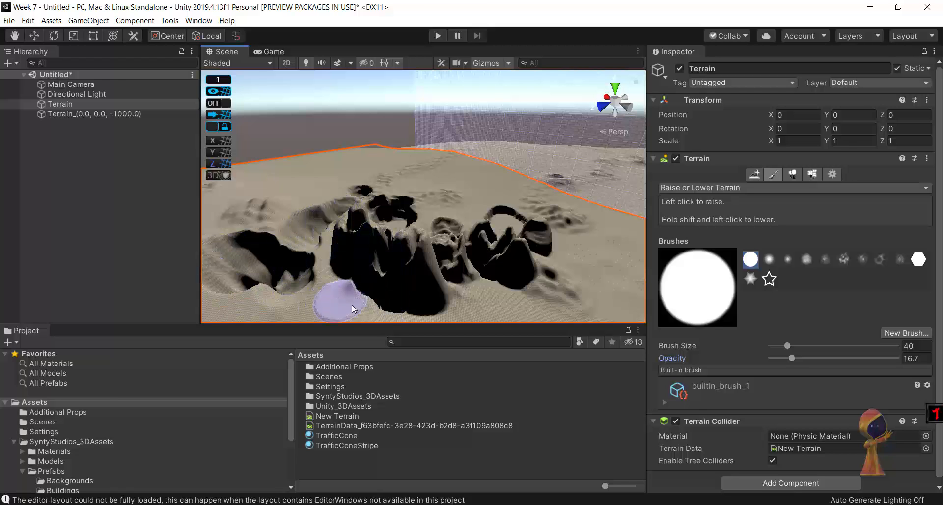
pyautogui.scroll(-3, 350, 293)
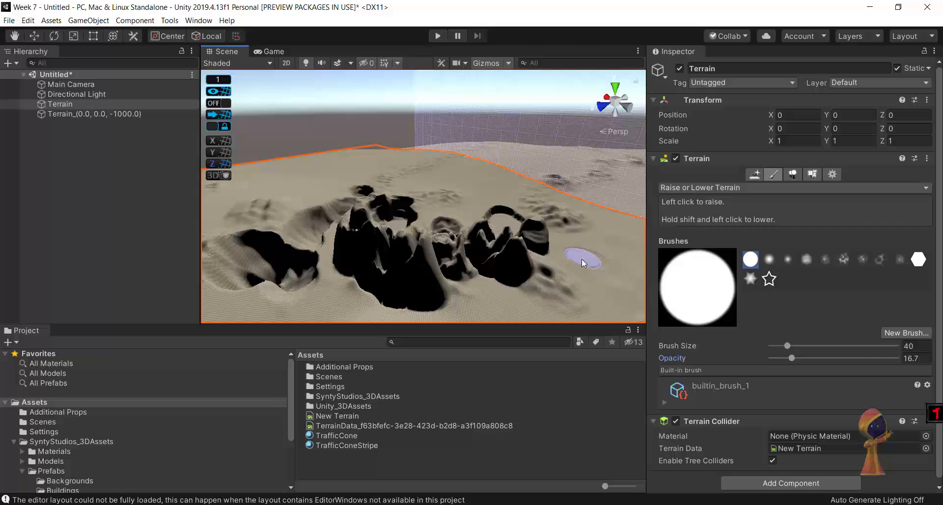
pyautogui.moveTo(459, 196)
pyautogui.mouseDown()
pyautogui.moveTo(411, 195)
pyautogui.moveTo(390, 206)
pyautogui.mouseUp()
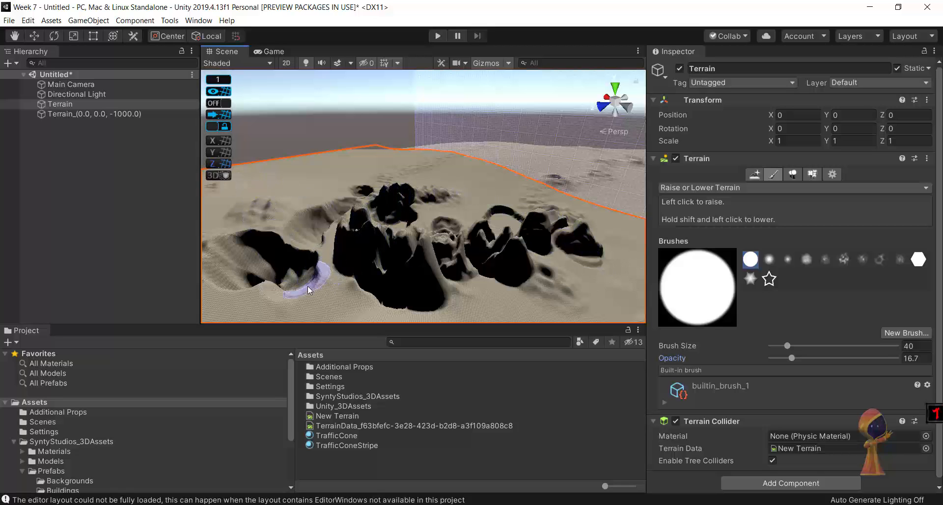
pyautogui.moveTo(325, 301)
pyautogui.mouseDown()
pyautogui.moveTo(407, 296)
pyautogui.moveTo(409, 269)
pyautogui.mouseUp()
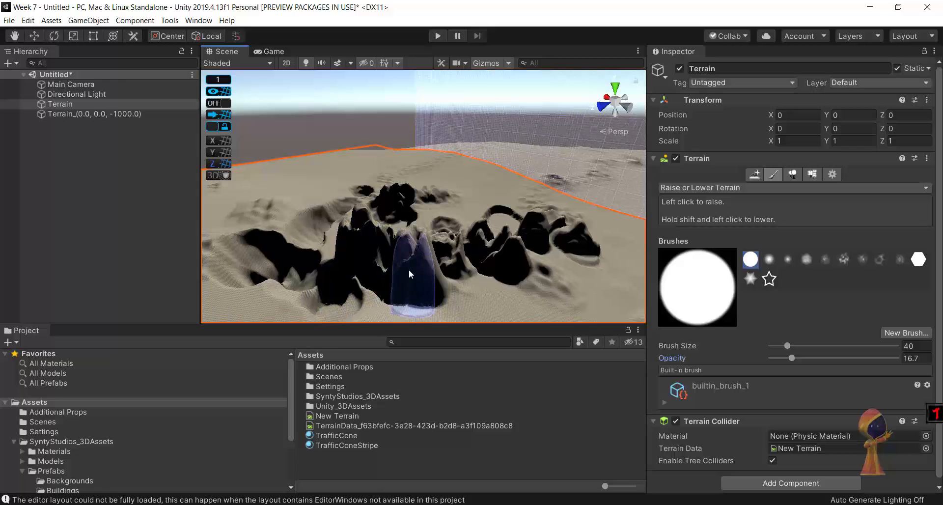
pyautogui.moveTo(398, 303)
pyautogui.mouseDown()
pyautogui.moveTo(379, 311)
pyautogui.moveTo(357, 296)
pyautogui.moveTo(444, 320)
pyautogui.moveTo(551, 307)
pyautogui.moveTo(582, 285)
pyautogui.moveTo(599, 296)
pyautogui.moveTo(611, 290)
pyautogui.mouseUp()
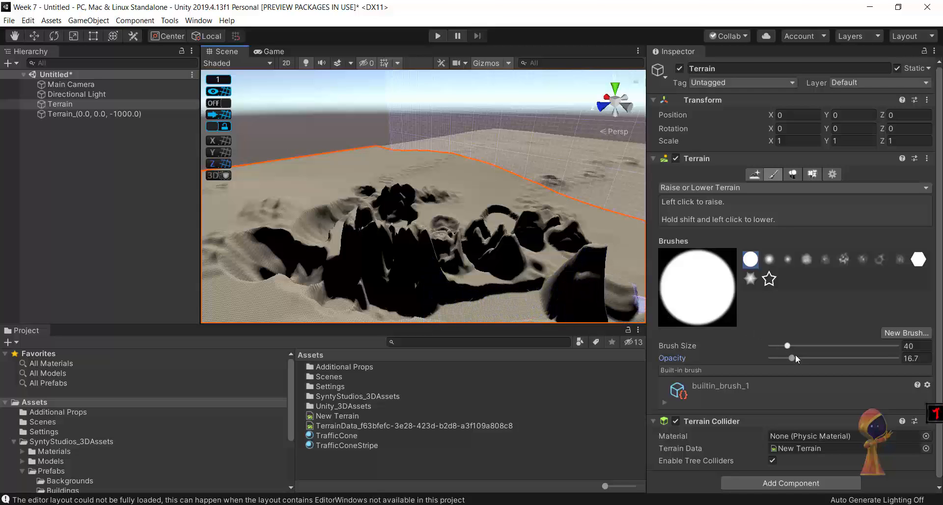
# Set the brush opacity to 11.8 and sculpt a curved line of low mounds behind the peaks, reshaping the ground in front of them.
pyautogui.moveTo(791, 358); pyautogui.dragTo(785, 357)
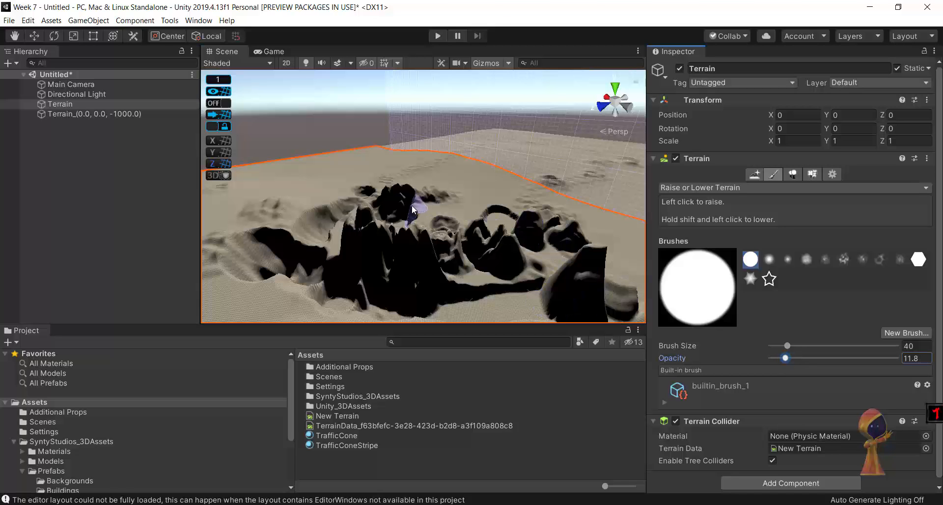
pyautogui.click(330, 189)
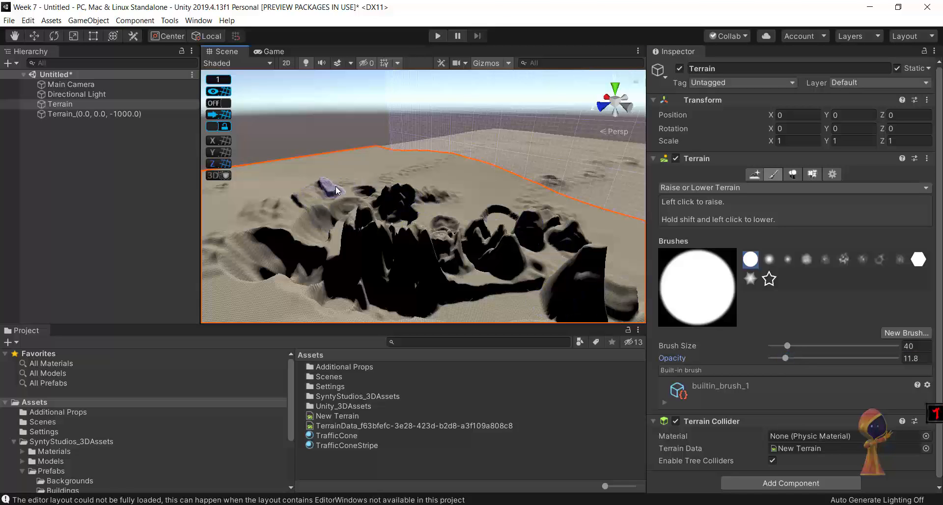
pyautogui.moveTo(384, 173); pyautogui.dragTo(426, 169)
pyautogui.hotkey('ctrl', 'z')
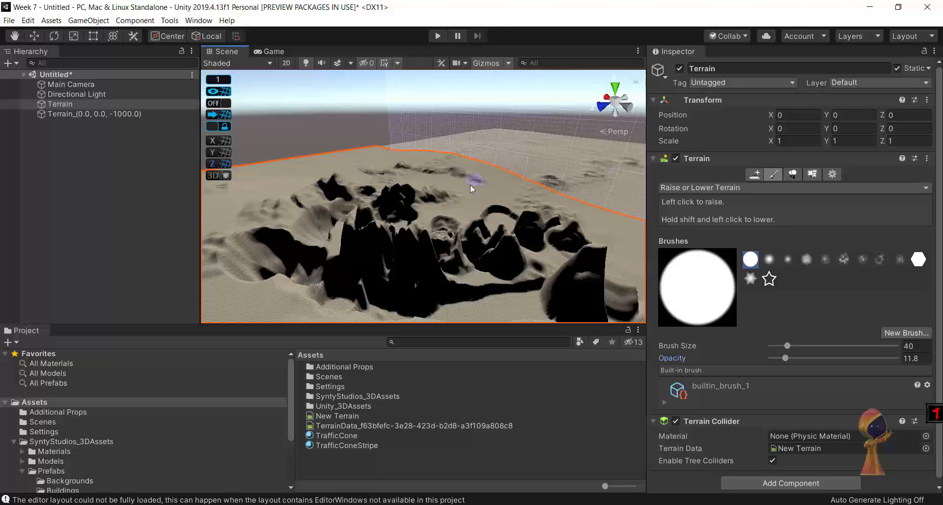
pyautogui.moveTo(435, 184)
pyautogui.mouseDown()
pyautogui.moveTo(407, 179)
pyautogui.moveTo(484, 203)
pyautogui.mouseUp()
pyautogui.moveTo(235, 276)
pyautogui.keyDown('shift'); pyautogui.mouseDown()
pyautogui.moveTo(273, 300)
pyautogui.moveTo(301, 302)
pyautogui.mouseUp(); pyautogui.keyUp('shift')
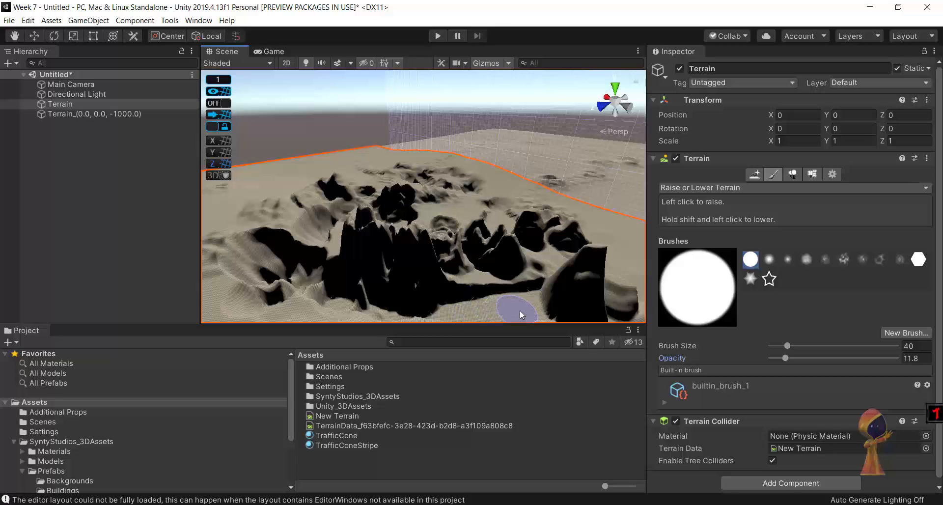
pyautogui.moveTo(519, 314)
pyautogui.mouseDown()
pyautogui.moveTo(422, 316)
pyautogui.moveTo(349, 300)
pyautogui.mouseUp()
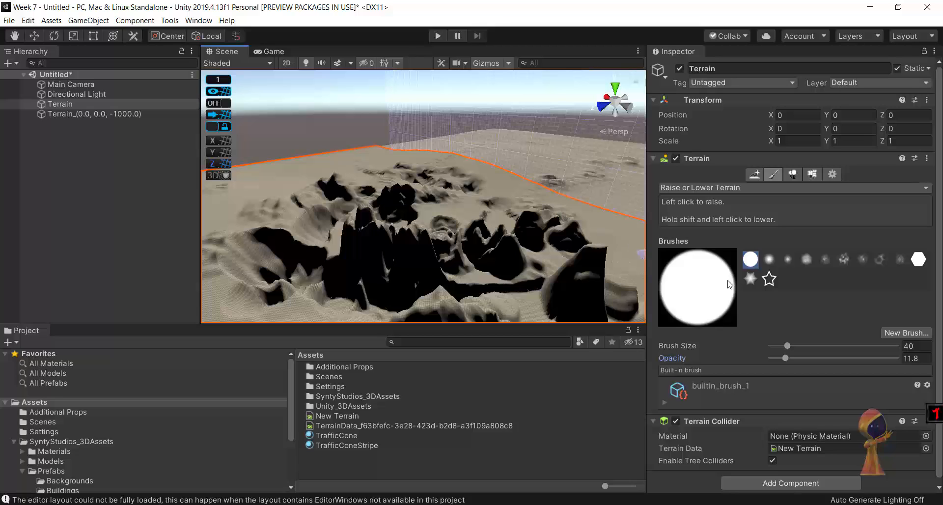
# Flatten the tall peaks in the foreground to a world height of 55 using Set Height with builtin_brush_4.
pyautogui.click(755, 188)
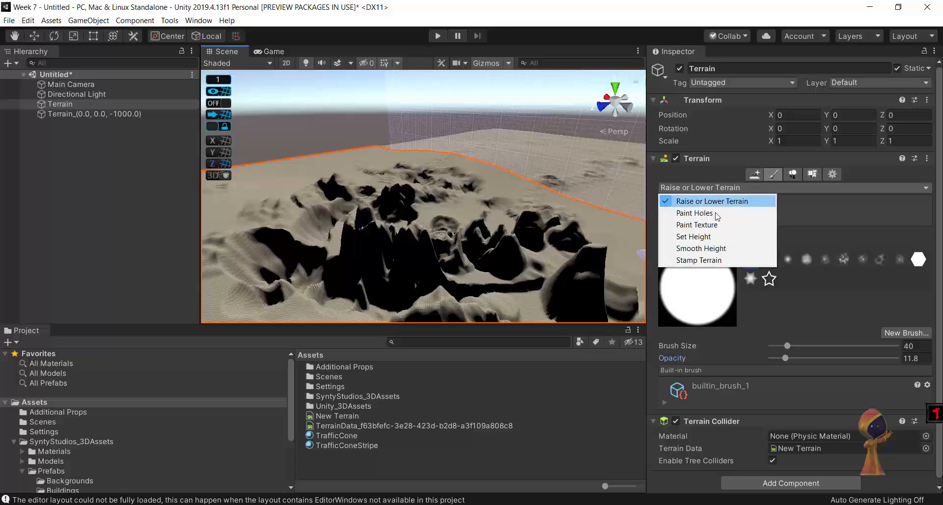
pyautogui.click(705, 235)
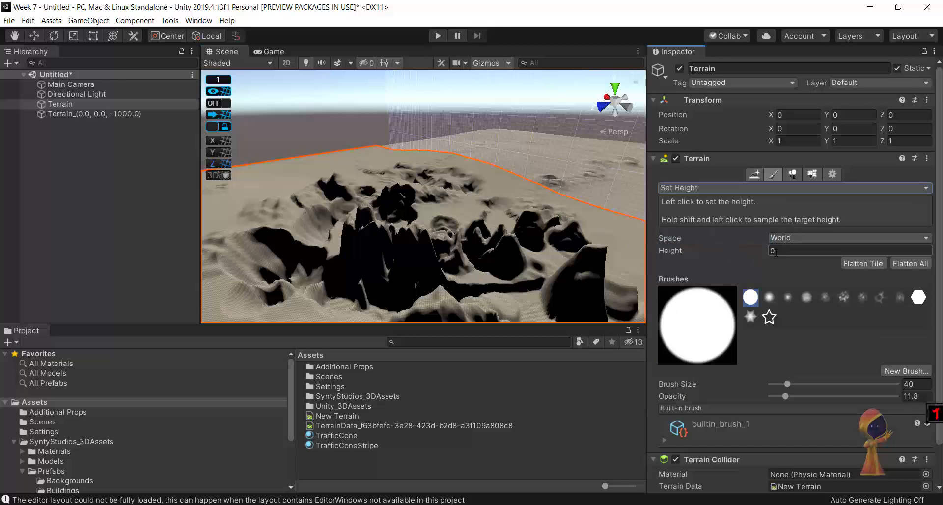
pyautogui.click(775, 251)
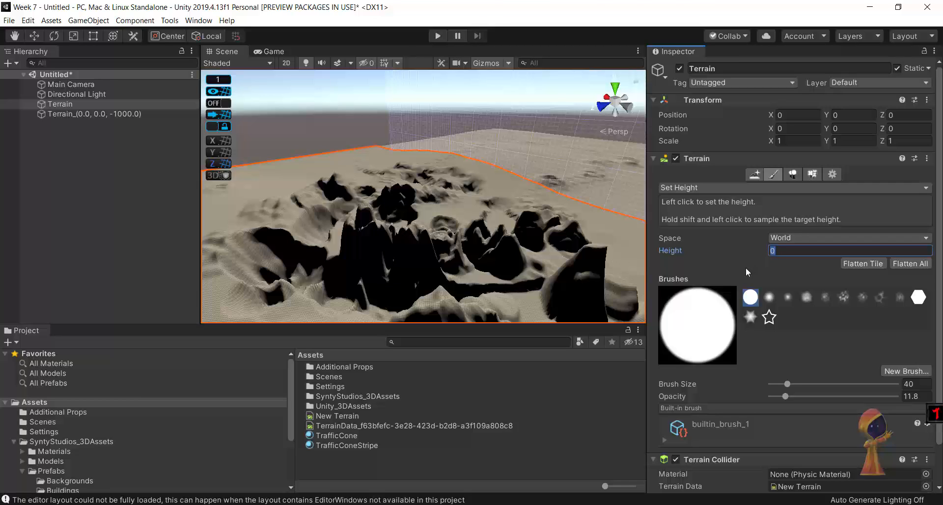
pyautogui.write('55')
pyautogui.click(807, 297)
pyautogui.scroll(2, 500, 219)
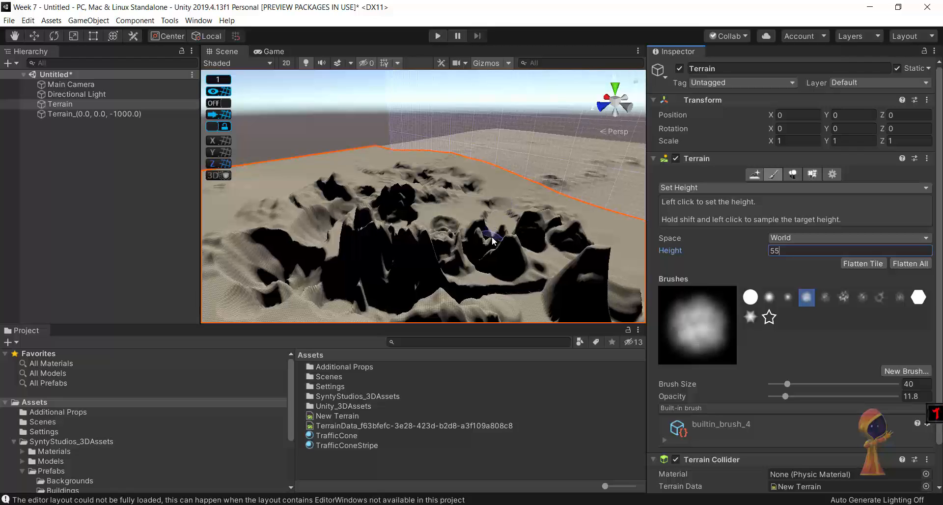
pyautogui.click(251, 268)
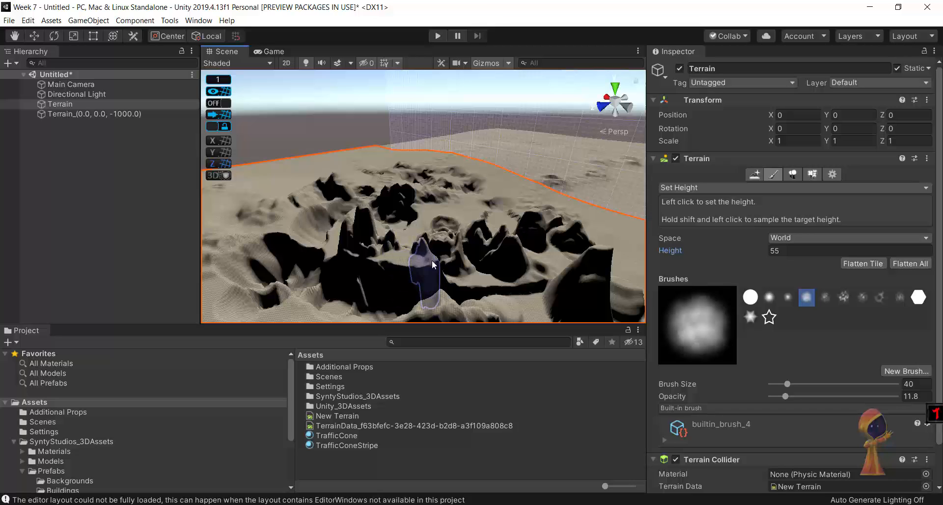
pyautogui.moveTo(380, 254)
pyautogui.mouseDown()
pyautogui.moveTo(385, 246)
pyautogui.moveTo(351, 237)
pyautogui.mouseUp()
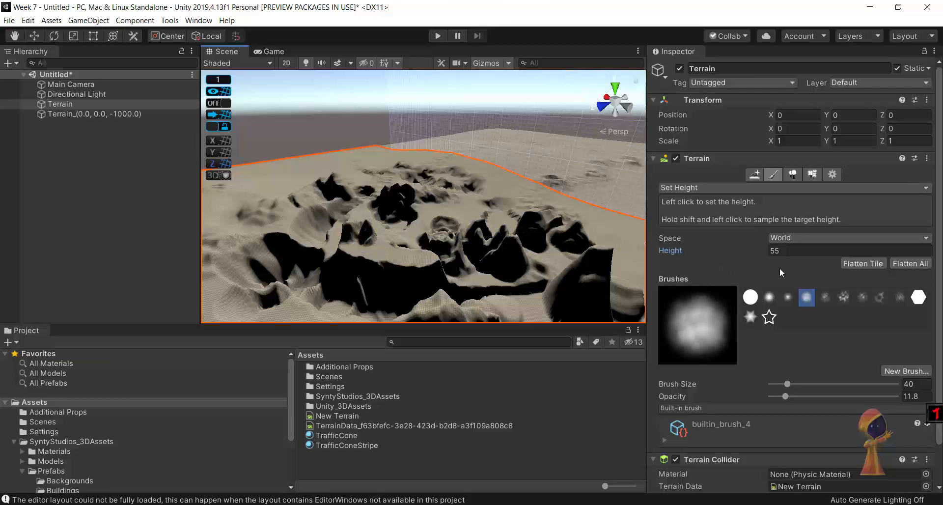
# Set the target height to 60 and level the remaining peaks on the flattened ridge.
pyautogui.click(795, 251)
pyautogui.moveTo(795, 250); pyautogui.dragTo(732, 250)
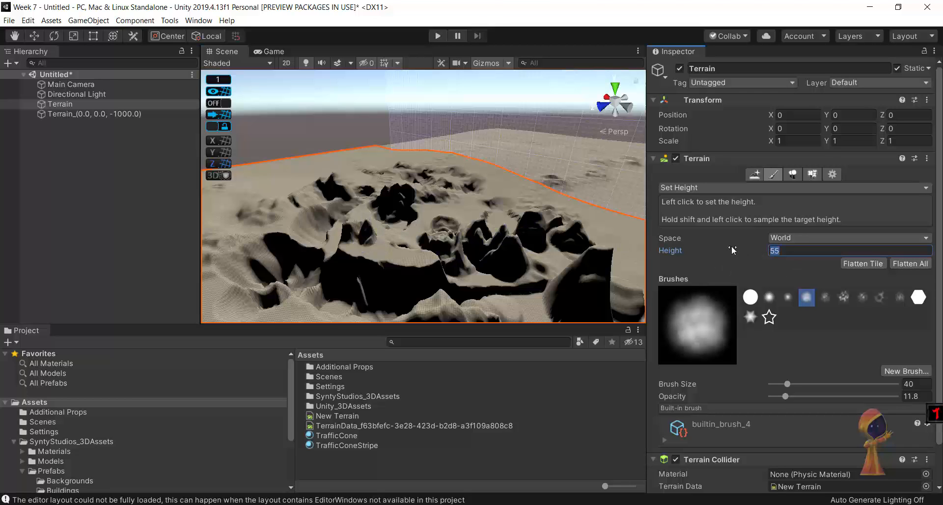
pyautogui.write('80')
pyautogui.click(371, 237)
pyautogui.moveTo(371, 238); pyautogui.dragTo(361, 230)
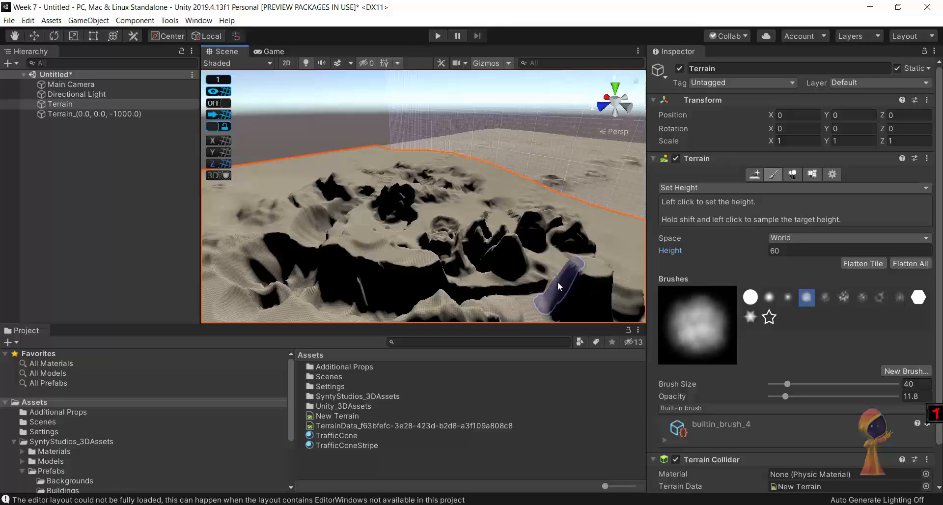
# Sample the target height from the steep hill beside the ridge and level the hill's summit to it.
pyautogui.keyDown('shift'); pyautogui.click(585, 271); pyautogui.keyUp('shift')
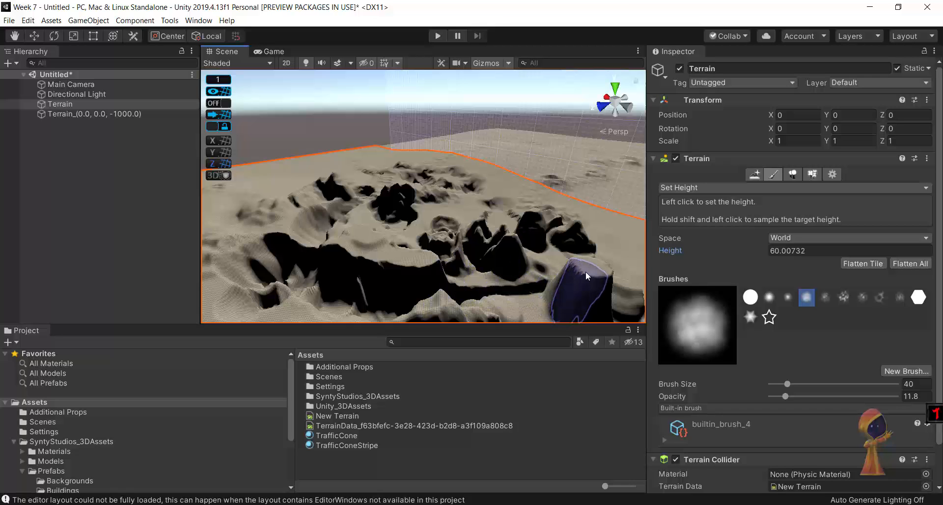
pyautogui.keyDown('shift'); pyautogui.click(578, 278); pyautogui.keyUp('shift')
pyautogui.keyDown('shift'); pyautogui.click(582, 264); pyautogui.keyUp('shift')
pyautogui.moveTo(582, 265)
pyautogui.mouseDown()
pyautogui.moveTo(591, 269)
pyautogui.moveTo(592, 260)
pyautogui.moveTo(535, 290)
pyautogui.moveTo(571, 269)
pyautogui.mouseUp()
# Keep the height space at World and switch the terrain painting tool to Smooth Height.
pyautogui.click(788, 238)
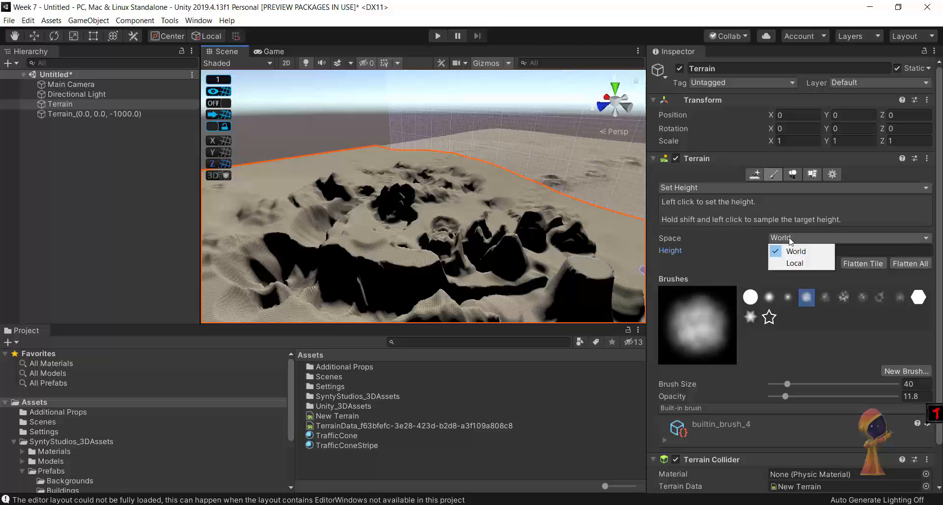
pyautogui.click(793, 251)
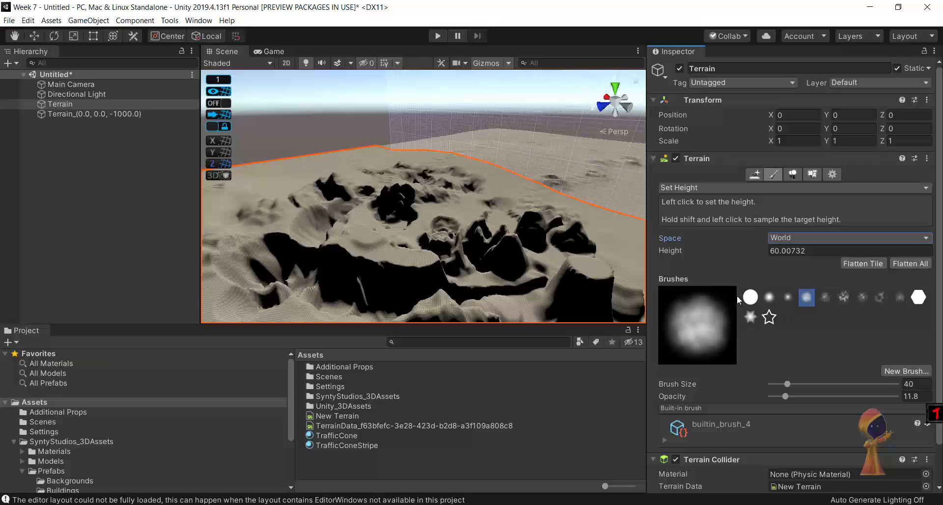
pyautogui.click(749, 187)
pyautogui.click(715, 250)
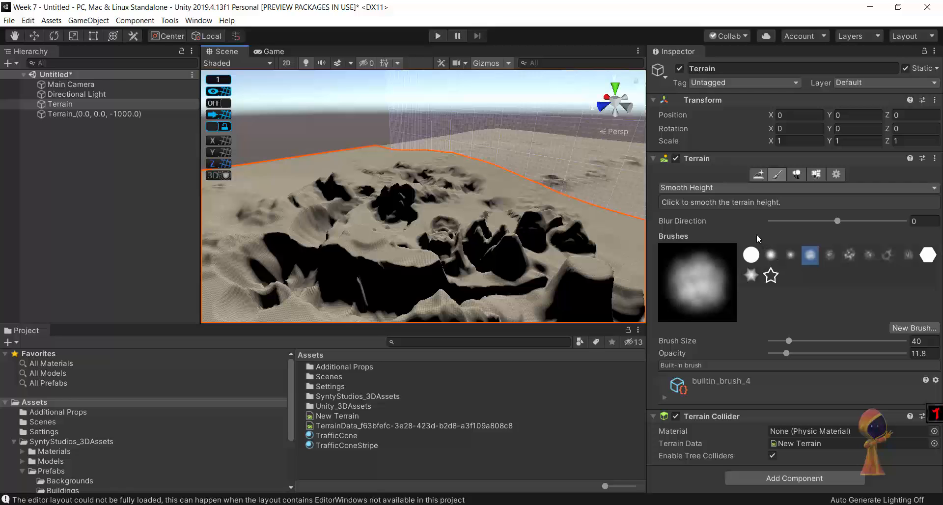
# Search the Unity Registry in the Package Manager for "standard".
pyautogui.click(170, 20)
pyautogui.moveTo(198, 20)
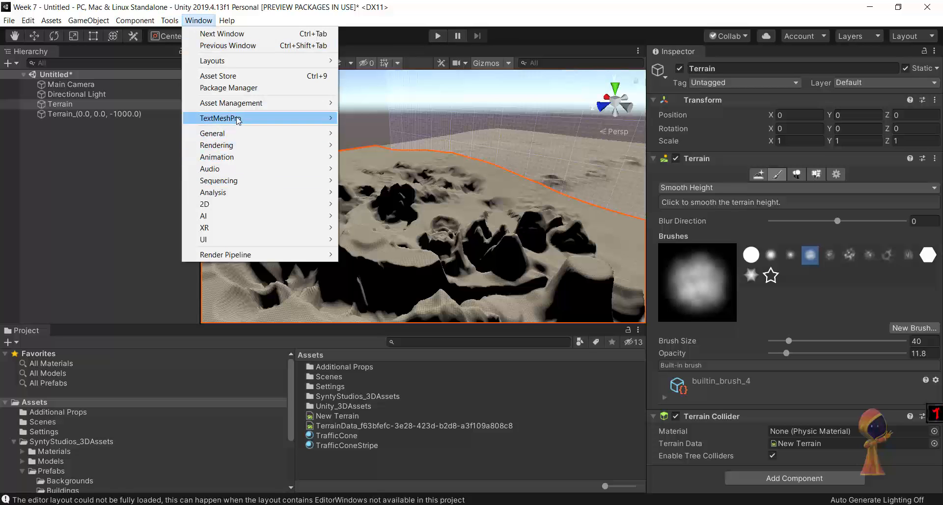
pyautogui.moveTo(241, 130)
pyautogui.click(235, 87)
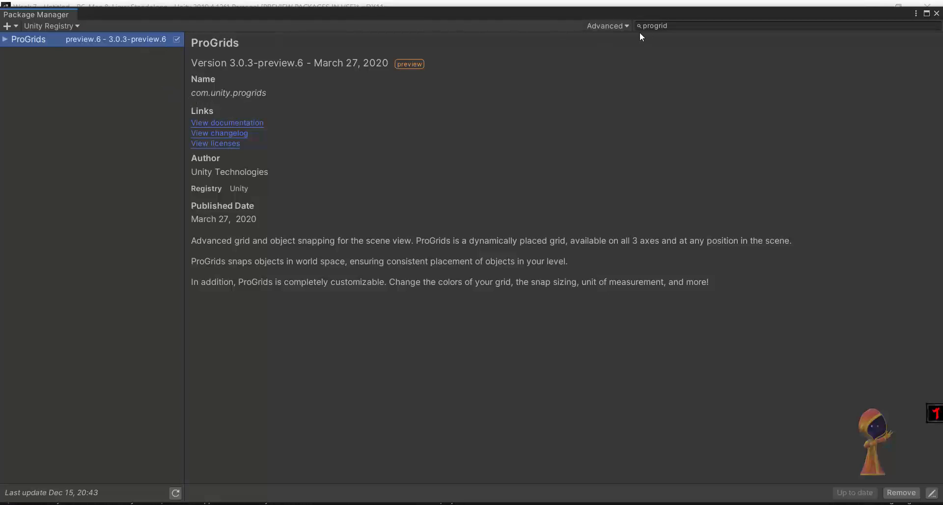
pyautogui.moveTo(670, 27); pyautogui.dragTo(644, 27)
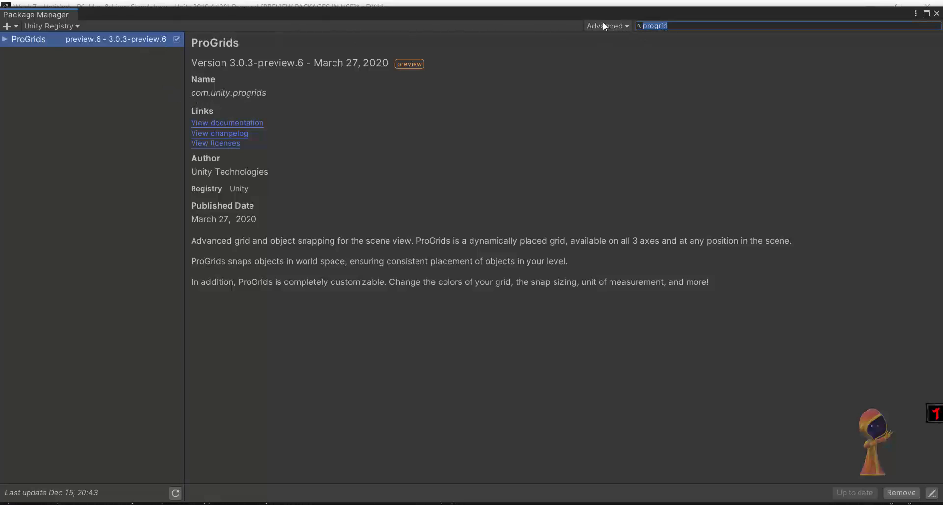
pyautogui.write('standard')
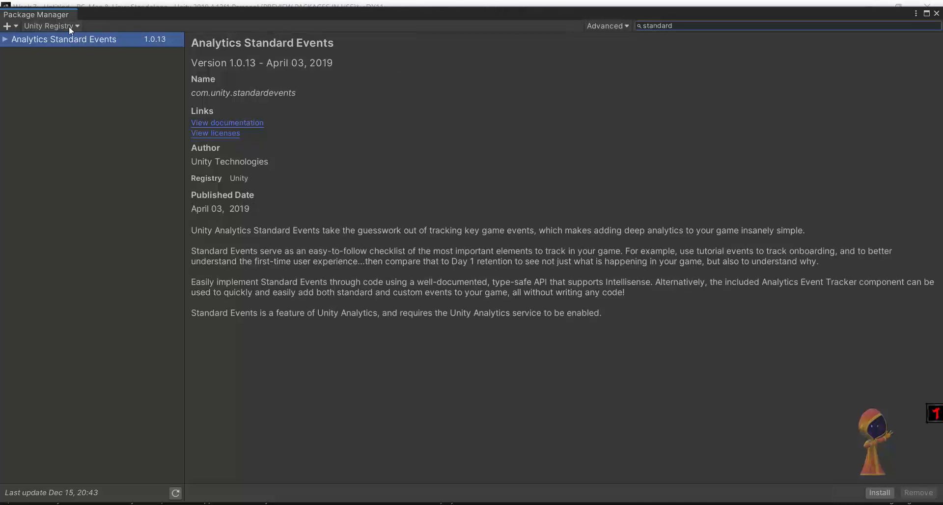
# Clear the package search, list the packages under My Assets, and close the Package Manager.
pyautogui.doubleClick(658, 25)
pyautogui.press('BackSpace')
pyautogui.click(60, 25)
pyautogui.click(64, 72)
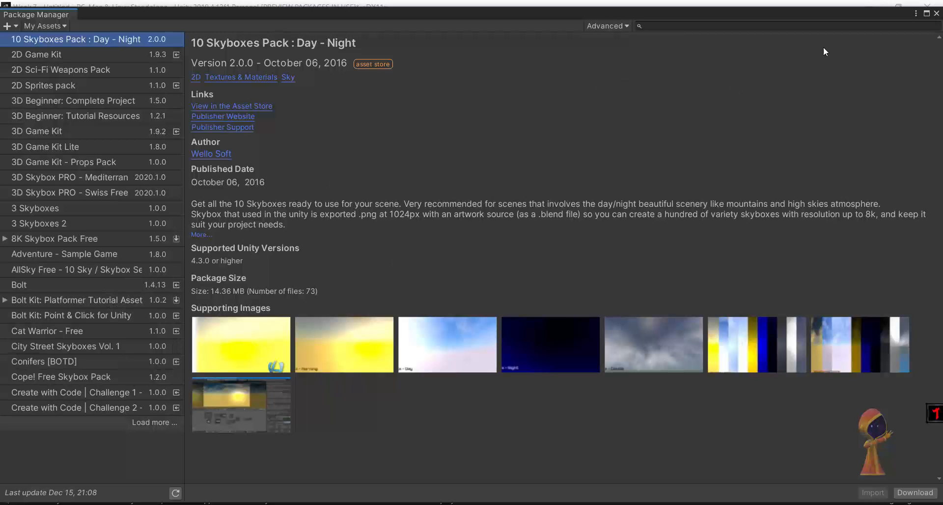
pyautogui.click(935, 13)
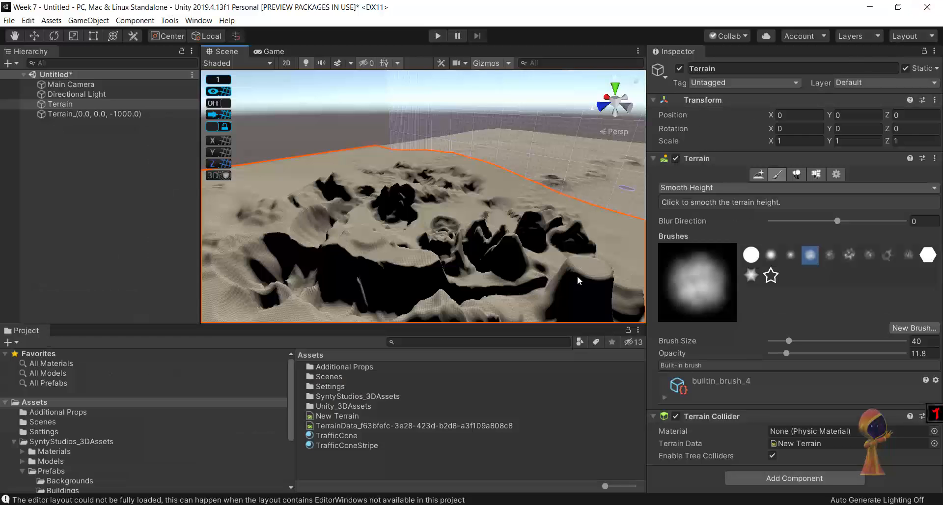
# Open the Asset Store and search for "standard assets".
pyautogui.click(198, 21)
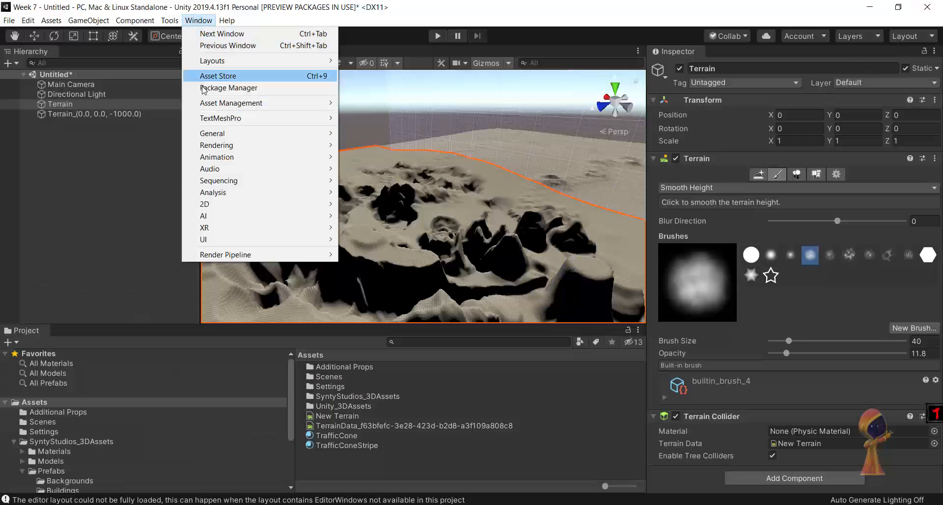
pyautogui.click(216, 73)
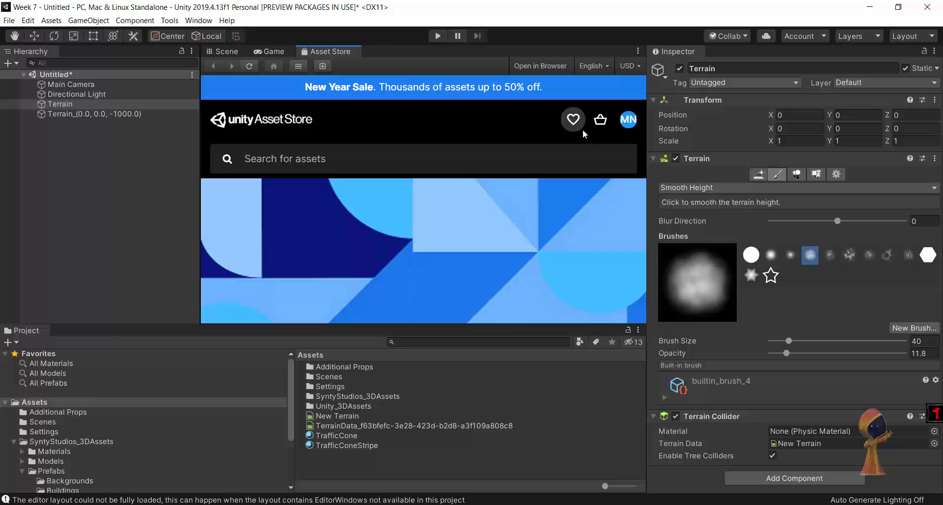
pyautogui.click(420, 169)
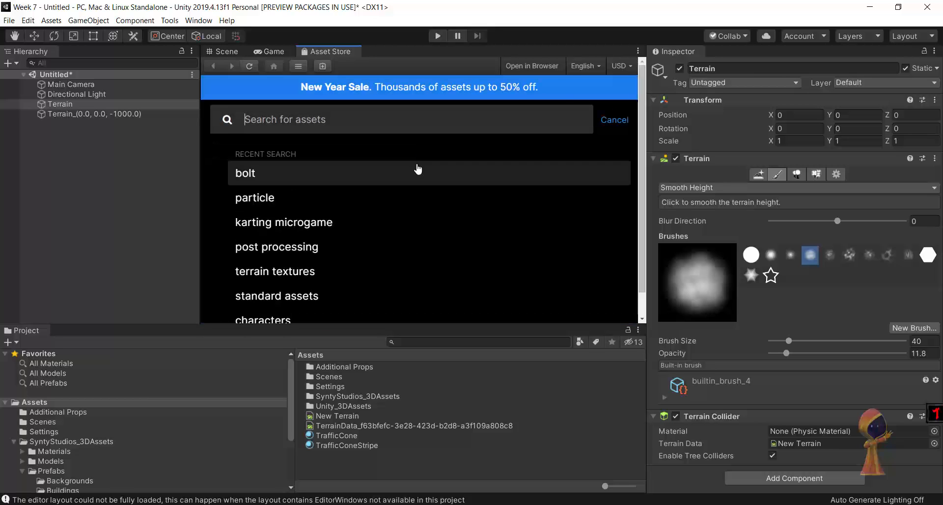
pyautogui.write('stan')
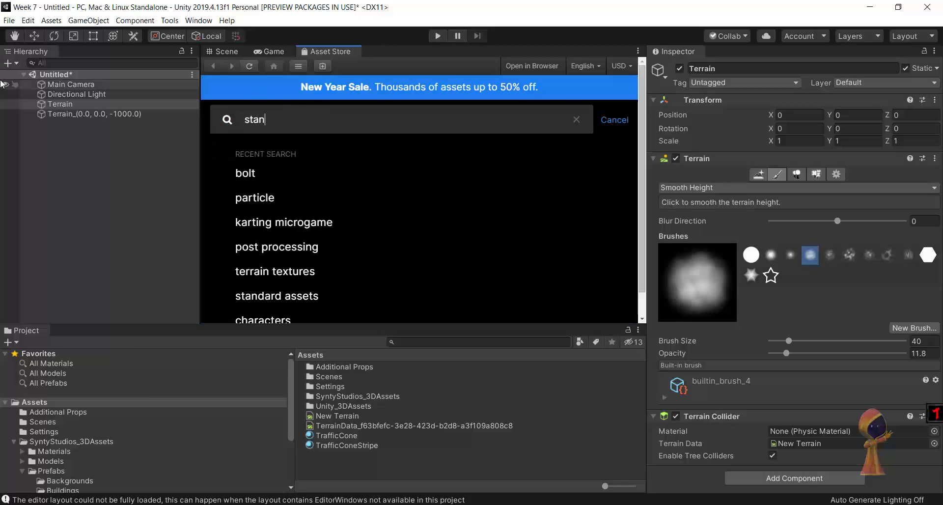
pyautogui.write('dard asset')
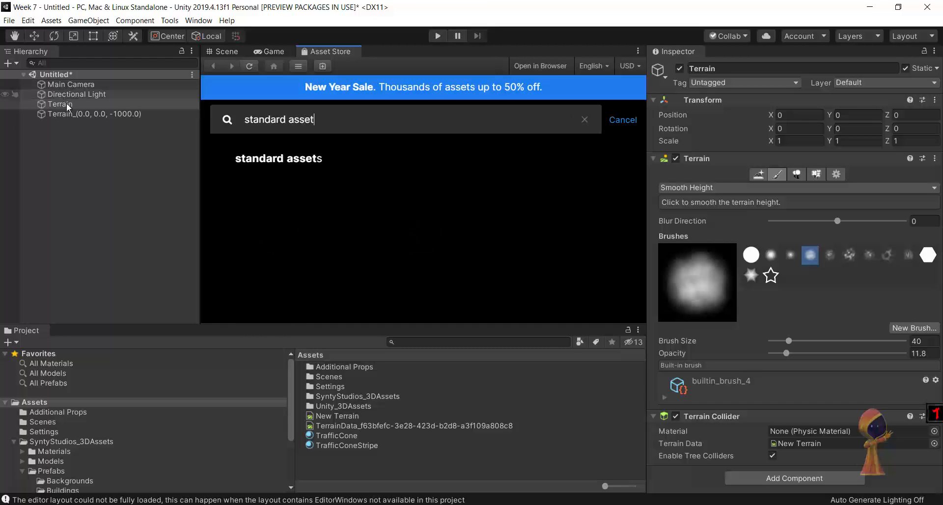
pyautogui.click(315, 162)
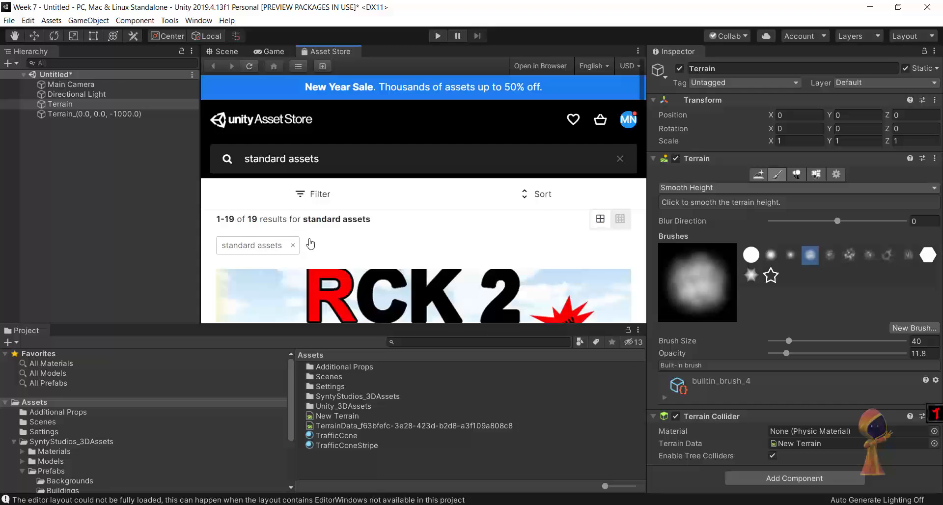
# Open the free Standard Assets (for Unity 2018.4) package from the results and start importing it.
pyautogui.scroll(-2, 315, 216)
pyautogui.scroll(-5, 322, 222)
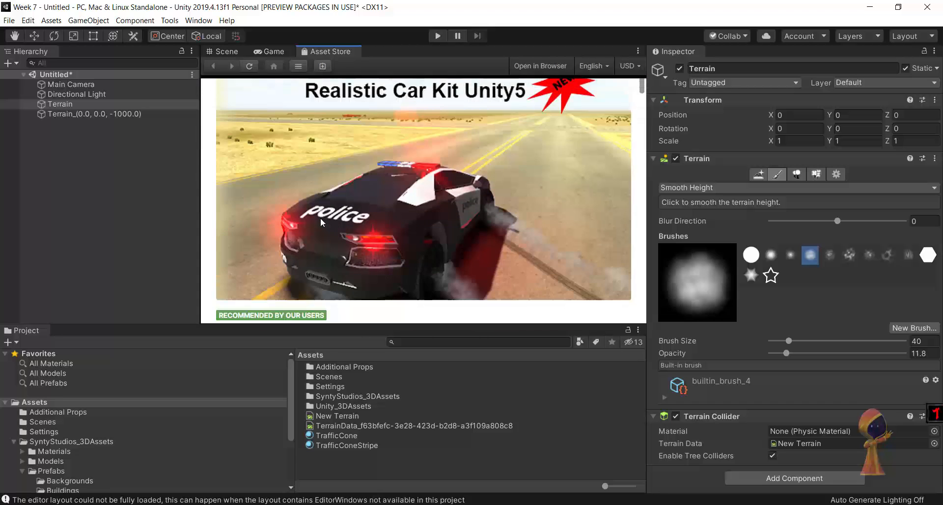
pyautogui.scroll(-4, 322, 222)
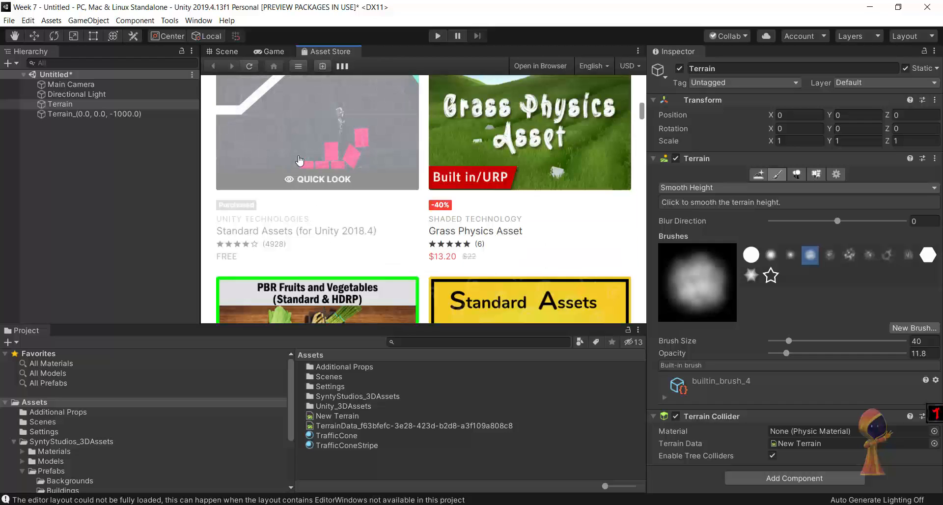
pyautogui.click(332, 184)
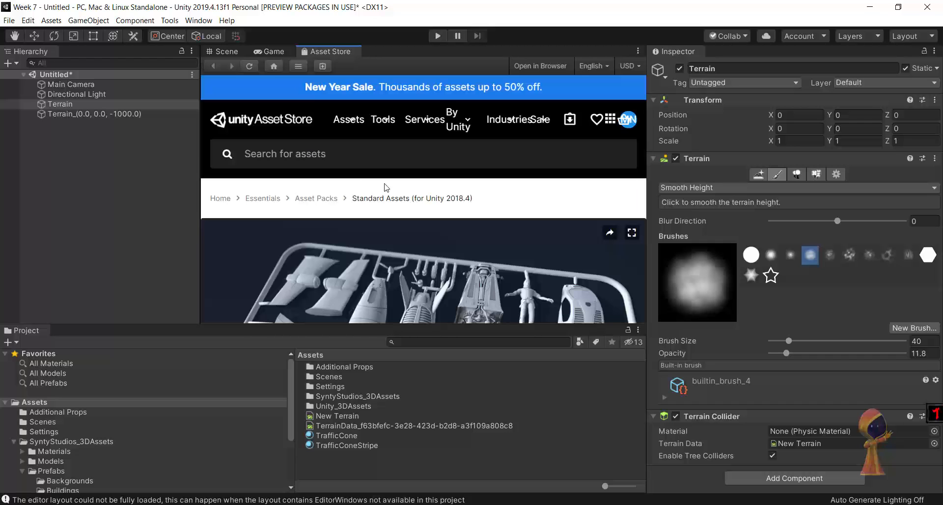
pyautogui.scroll(-5, 486, 220)
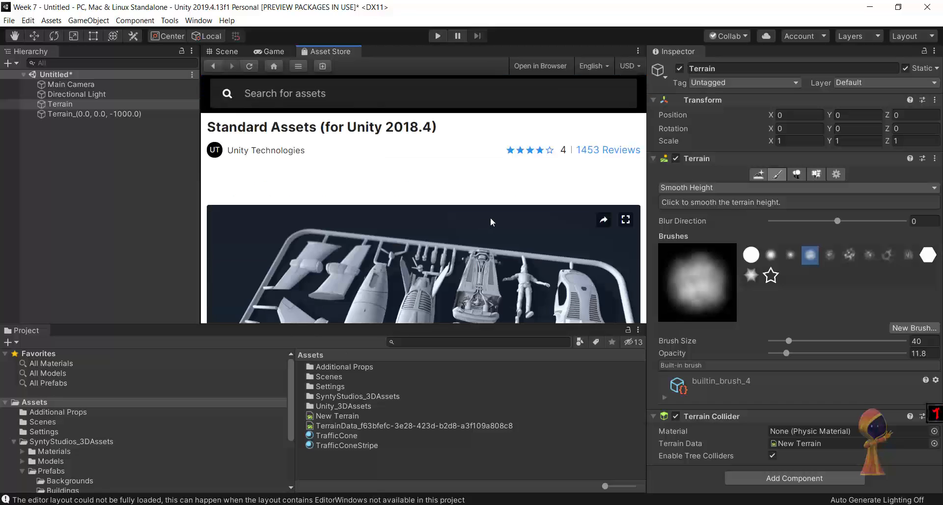
pyautogui.scroll(-5, 503, 209)
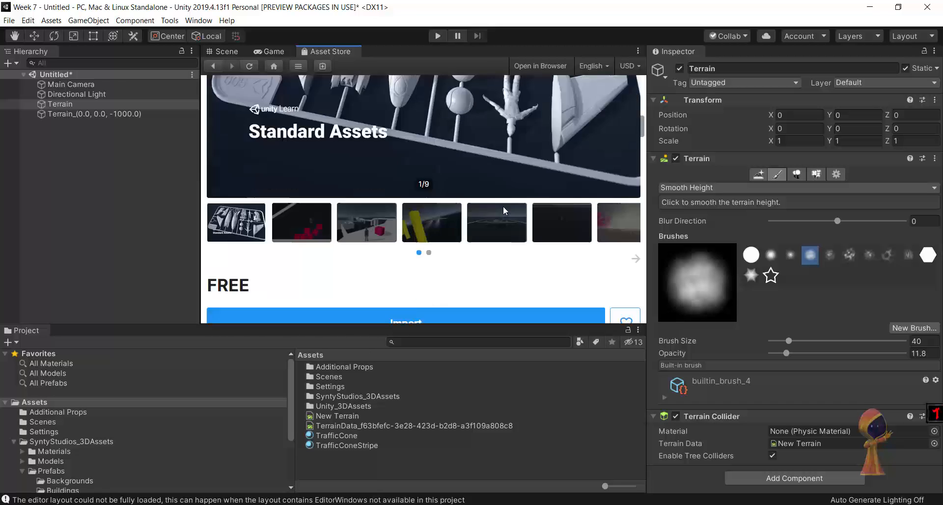
pyautogui.click(447, 177)
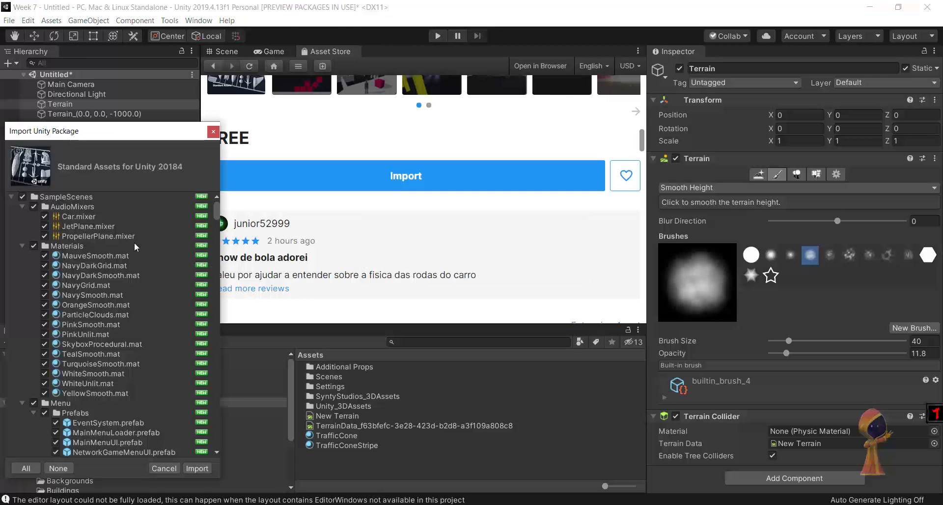
# Exclude the SampleScenes folder and the 2D folder of Standard Assets from the package import.
pyautogui.click(22, 197)
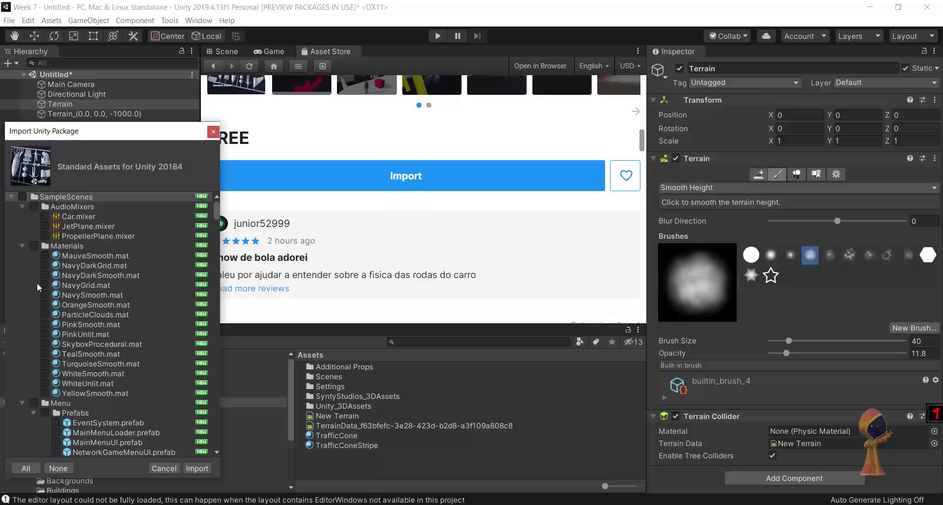
pyautogui.scroll(-10, 28, 342)
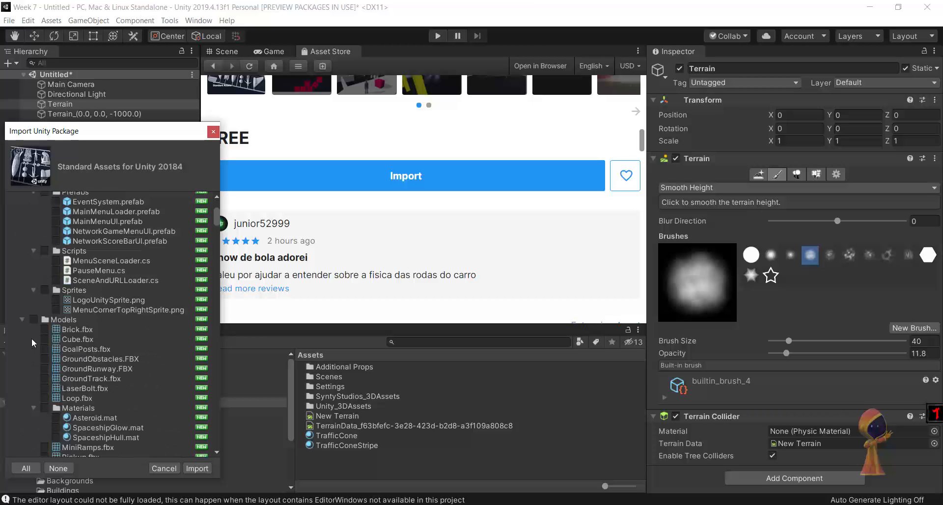
pyautogui.scroll(-8, 31, 337)
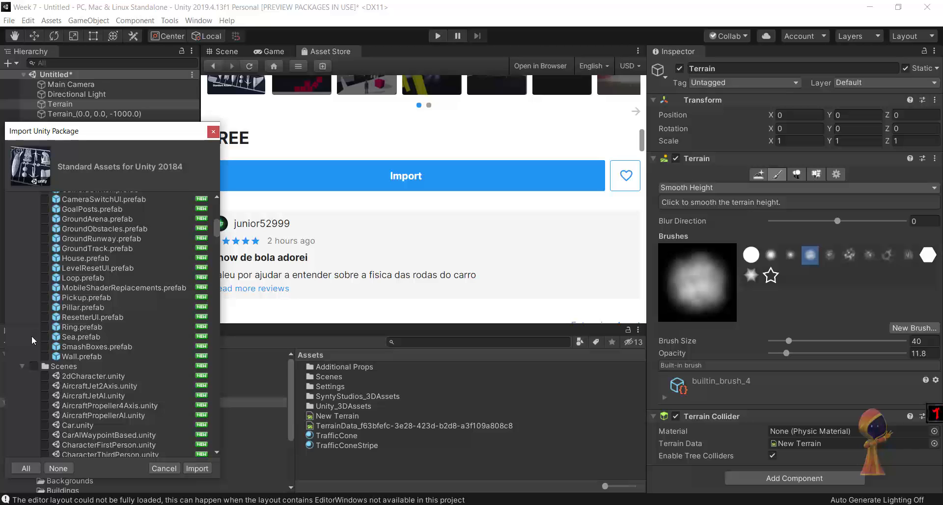
pyautogui.scroll(-15, 31, 335)
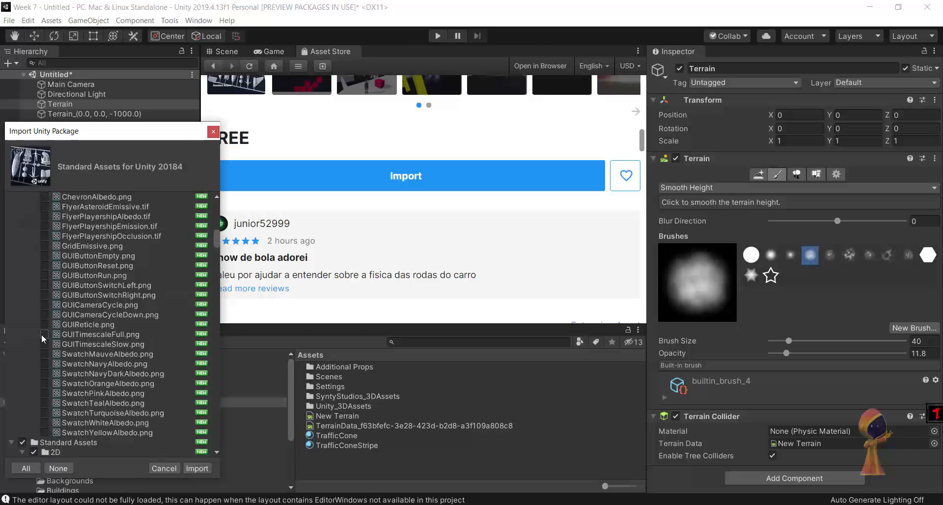
pyautogui.scroll(-6, 42, 334)
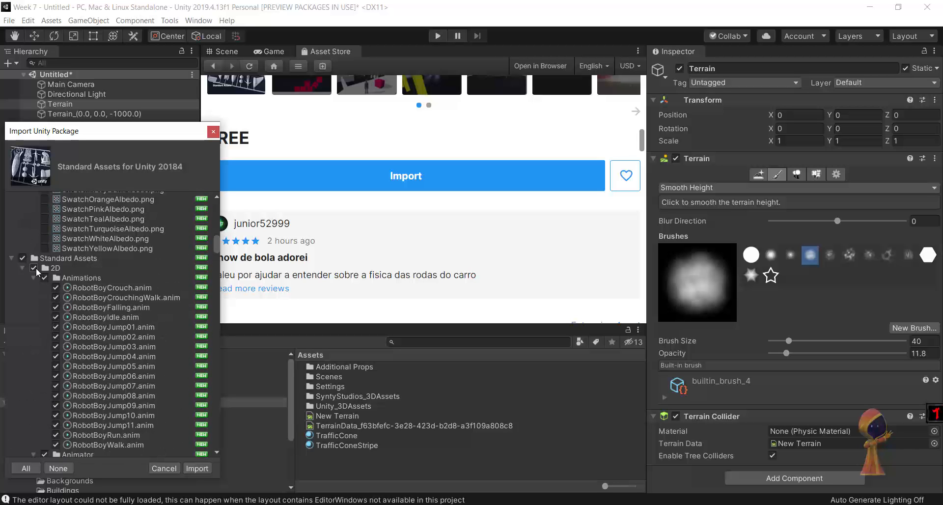
pyautogui.click(34, 267)
# Collapse the 2D folder in the import list, then exclude and collapse the Cameras folder.
pyautogui.scroll(-5, 68, 315)
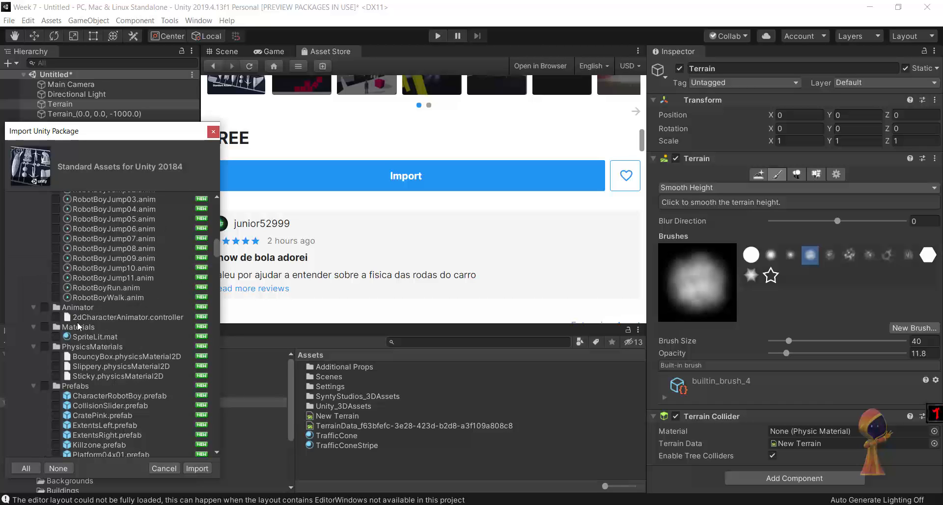
pyautogui.scroll(-4, 78, 332)
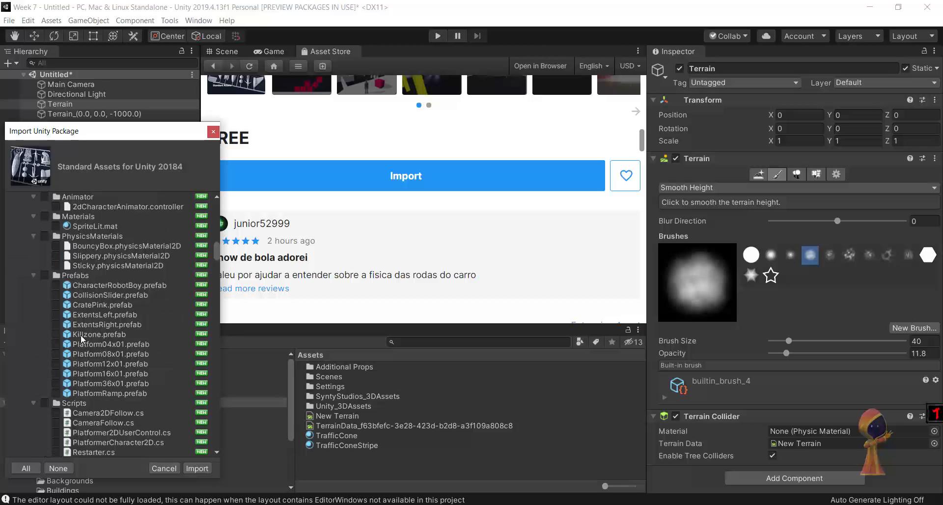
pyautogui.scroll(-4, 80, 335)
pyautogui.scroll(10, 82, 335)
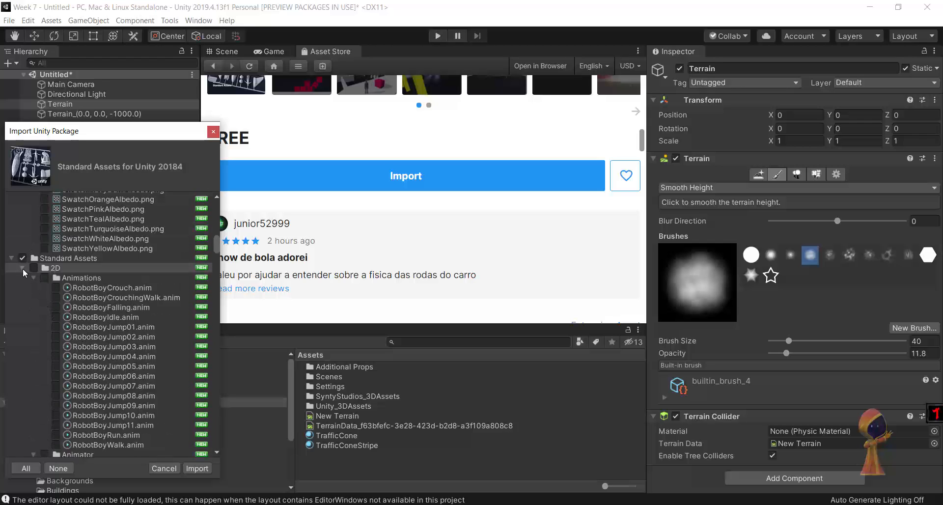
pyautogui.click(32, 276)
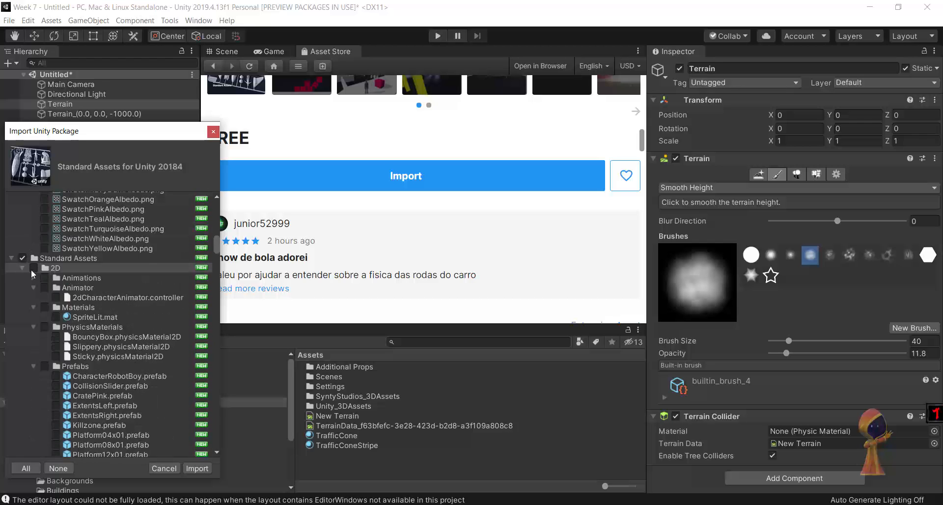
pyautogui.click(25, 266)
pyautogui.click(23, 267)
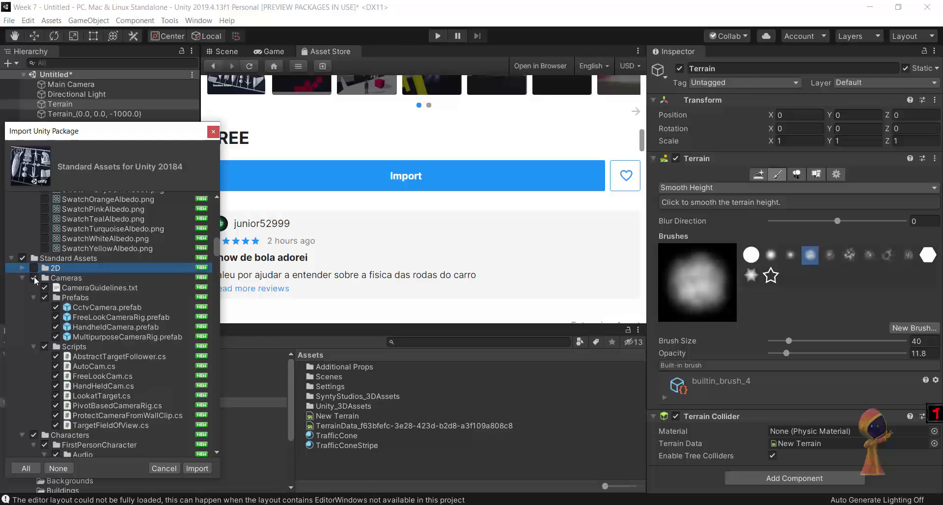
pyautogui.click(33, 279)
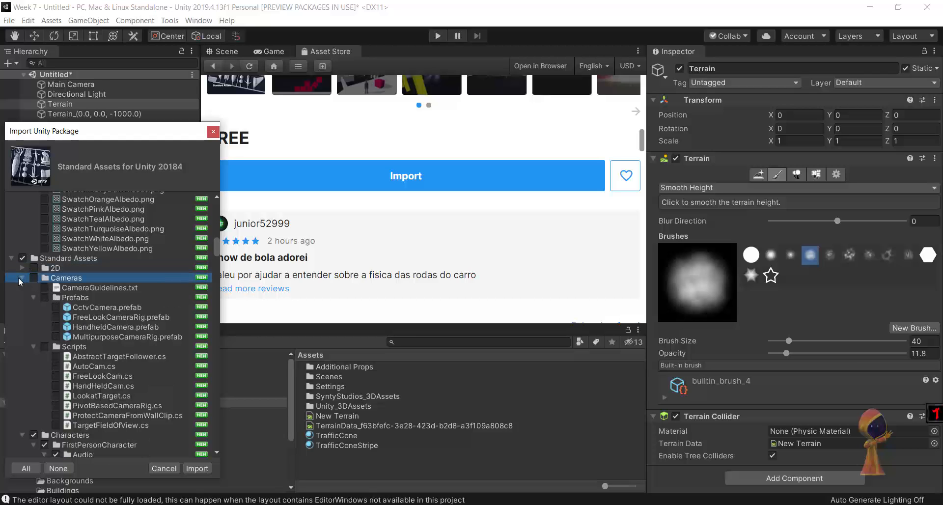
pyautogui.click(22, 278)
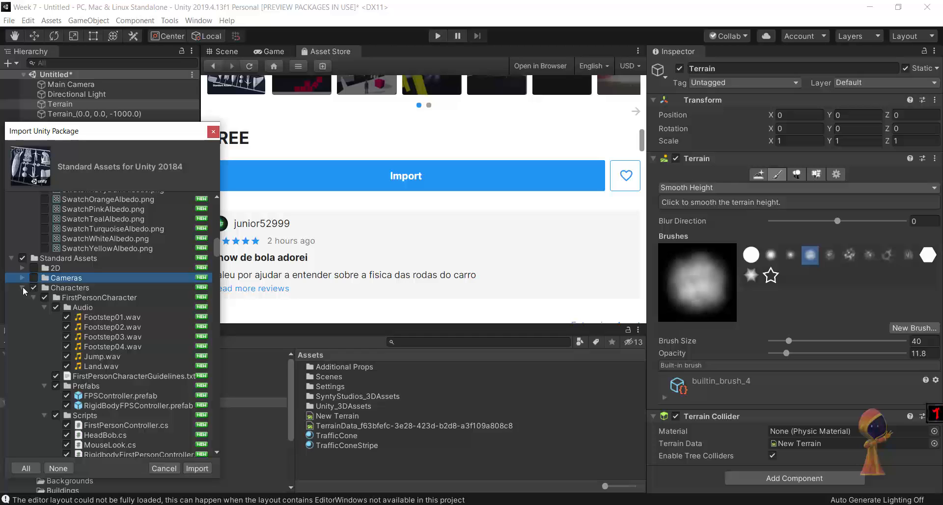
# Exclude the Characters and CrossPlatformInput folders from the import and collapse both in the list.
pyautogui.click(22, 287)
pyautogui.click(34, 287)
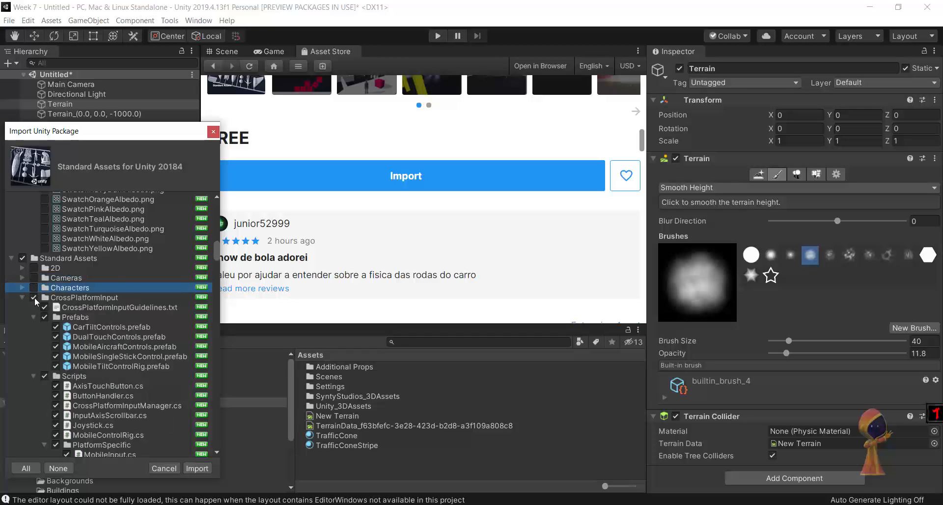
pyautogui.click(34, 296)
pyautogui.click(23, 296)
pyautogui.scroll(-3, 28, 305)
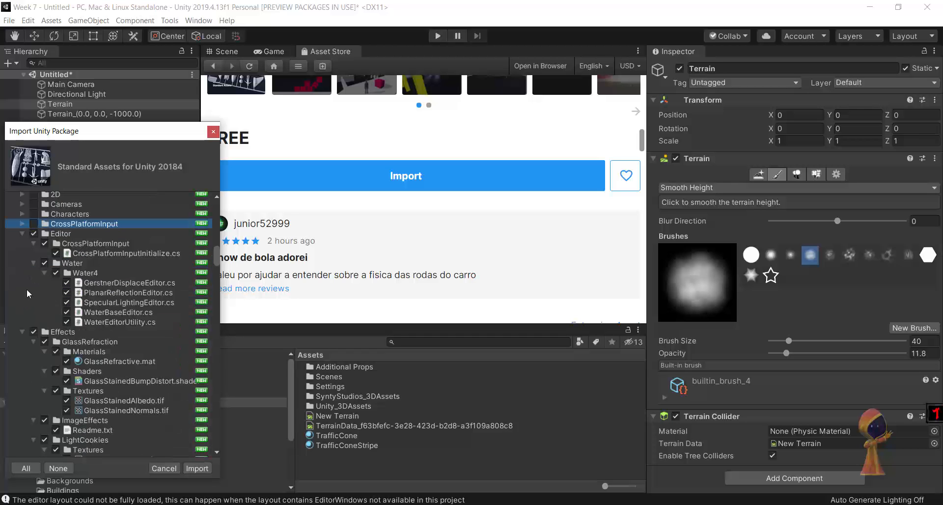
# Exclude the Editor and Effects folders from the import and collapse them.
pyautogui.click(34, 234)
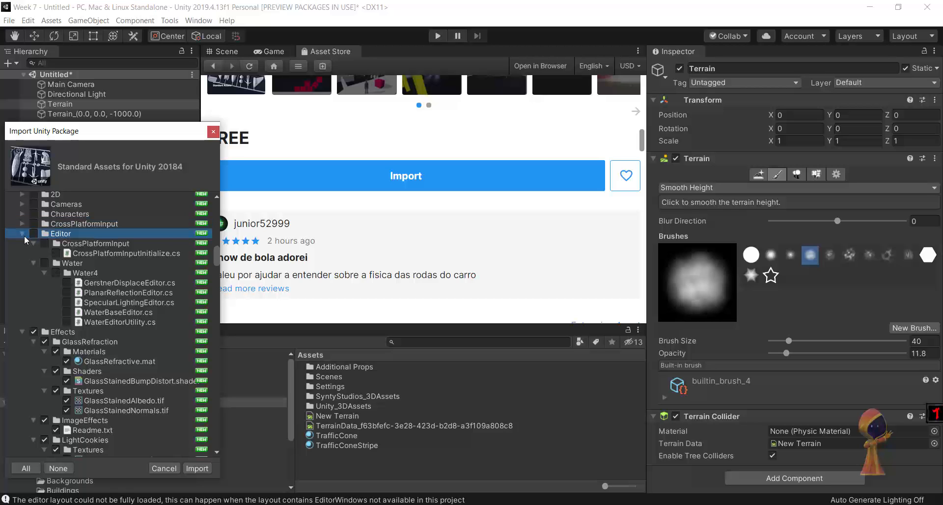
pyautogui.click(25, 235)
pyautogui.click(32, 243)
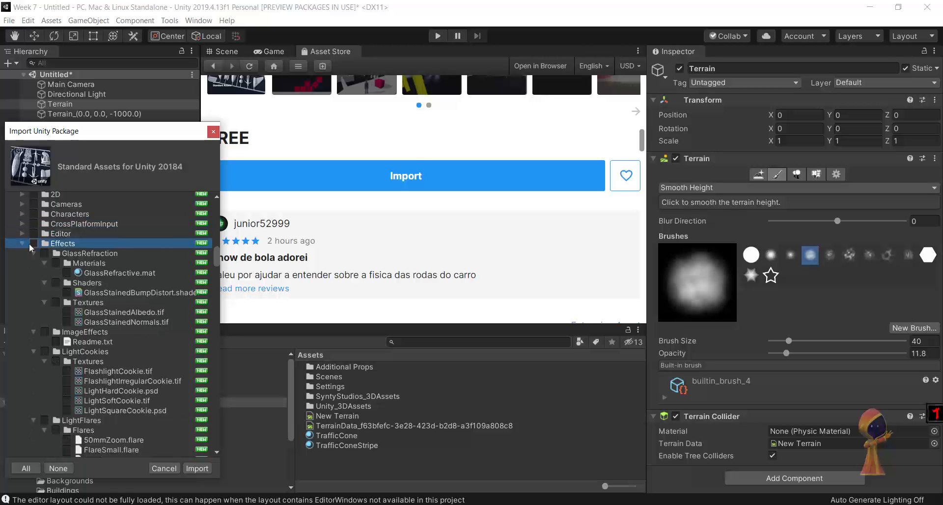
pyautogui.click(21, 243)
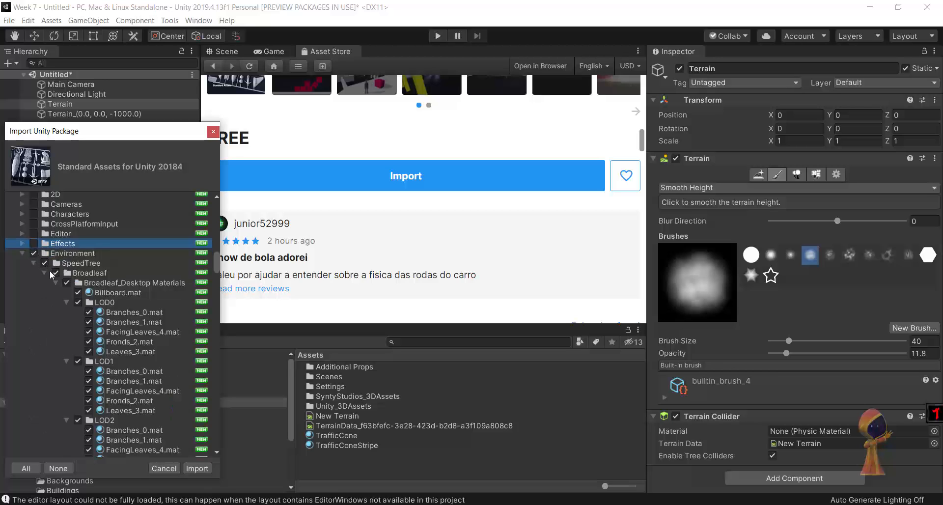
# Collapse the SpeedTree, TerrainAssets, Water and Water (Basic) subfolders of the Environment folder.
pyautogui.click(36, 263)
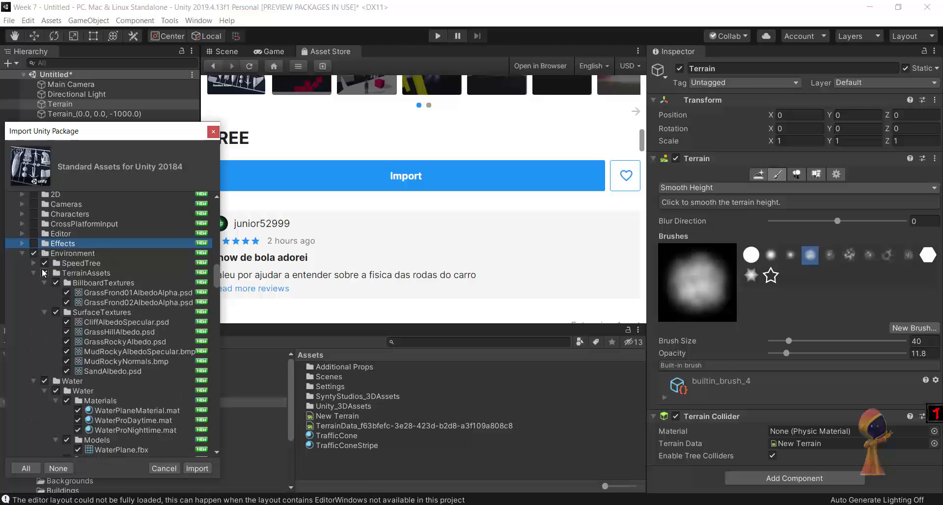
pyautogui.click(33, 273)
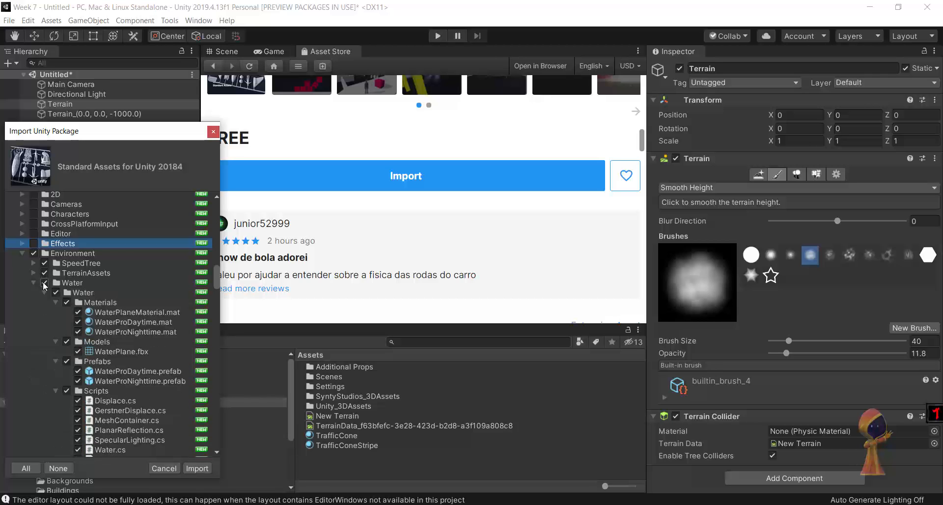
pyautogui.click(33, 283)
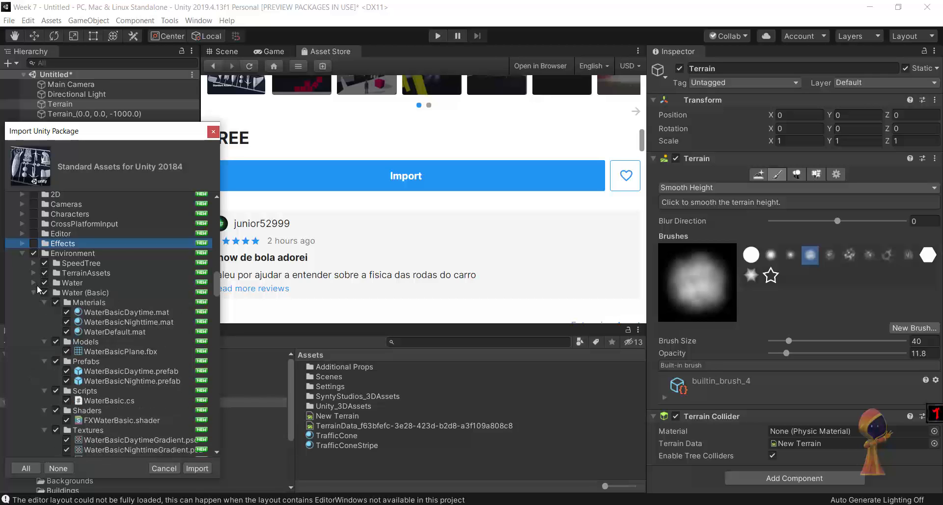
pyautogui.click(34, 294)
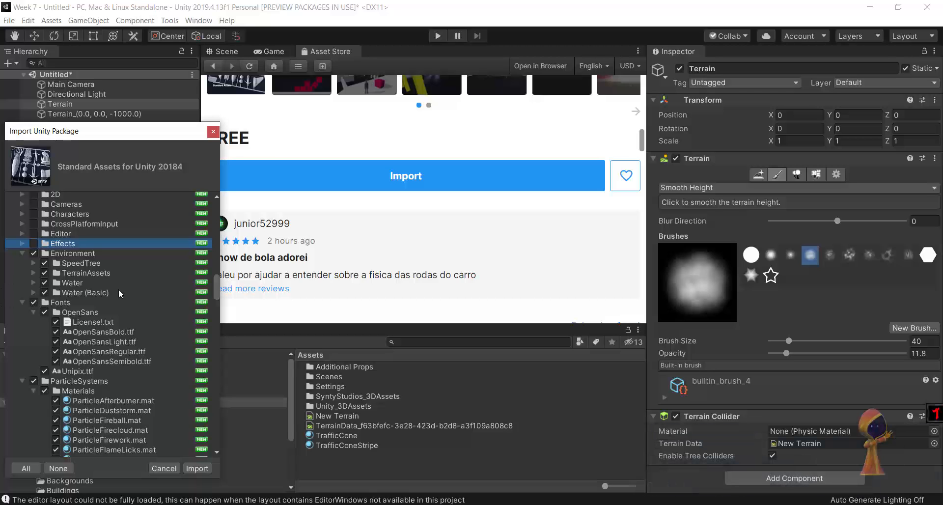
# Exclude Water (Basic), Fonts, ParticleSystems and PhysicsMaterials from the import, collapsing the expanded folders among them.
pyautogui.click(22, 301)
pyautogui.click(22, 302)
pyautogui.click(44, 293)
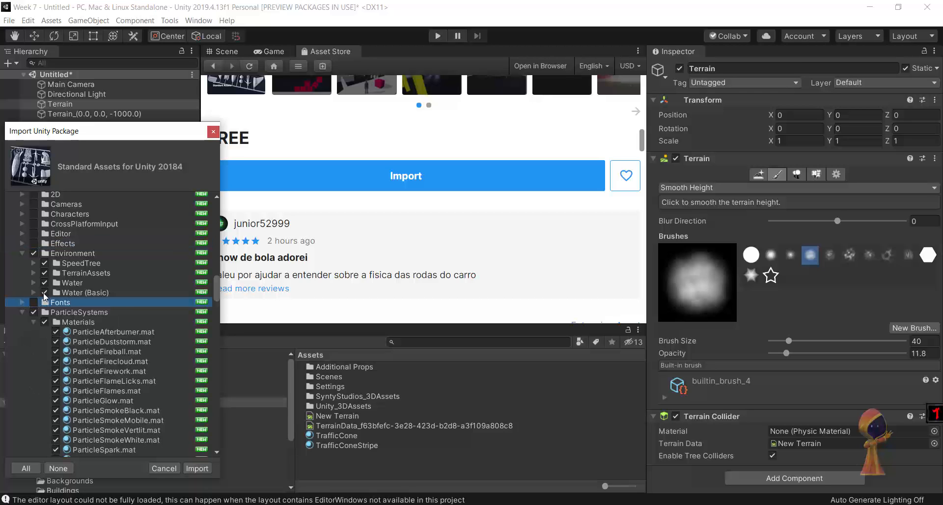
pyautogui.click(34, 311)
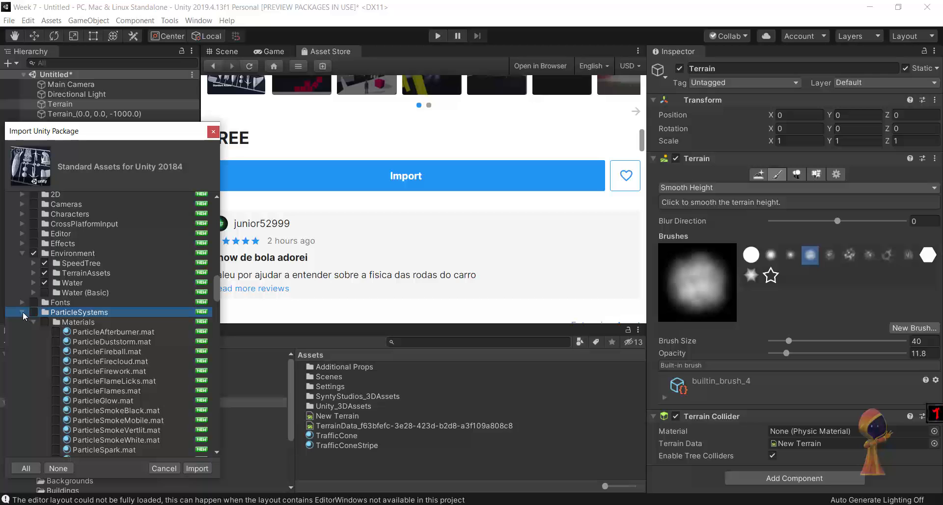
pyautogui.click(23, 311)
pyautogui.click(34, 322)
pyautogui.click(23, 321)
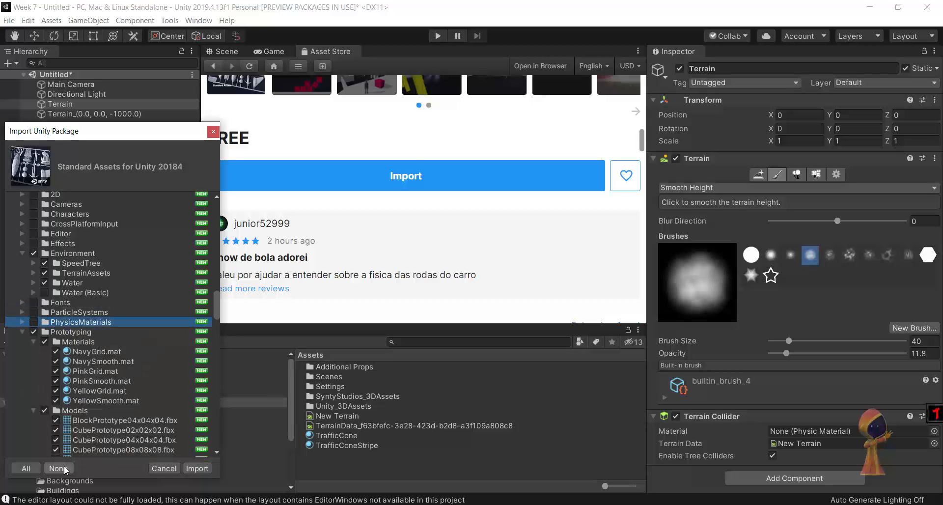
# Limit the selection to Environment's SpeedTree and TerrainAssets folders, leaving out Water and Water (Basic), and import it.
pyautogui.click(34, 253)
pyautogui.click(45, 282)
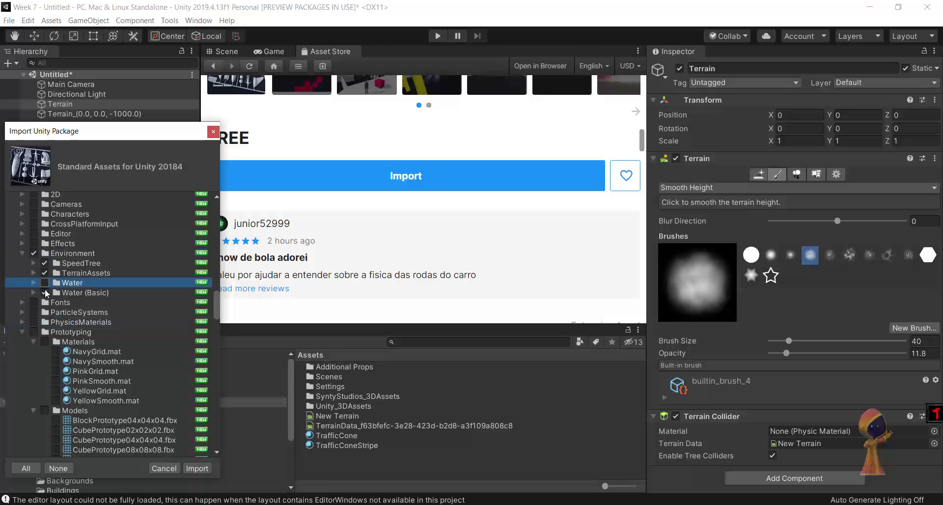
pyautogui.click(45, 292)
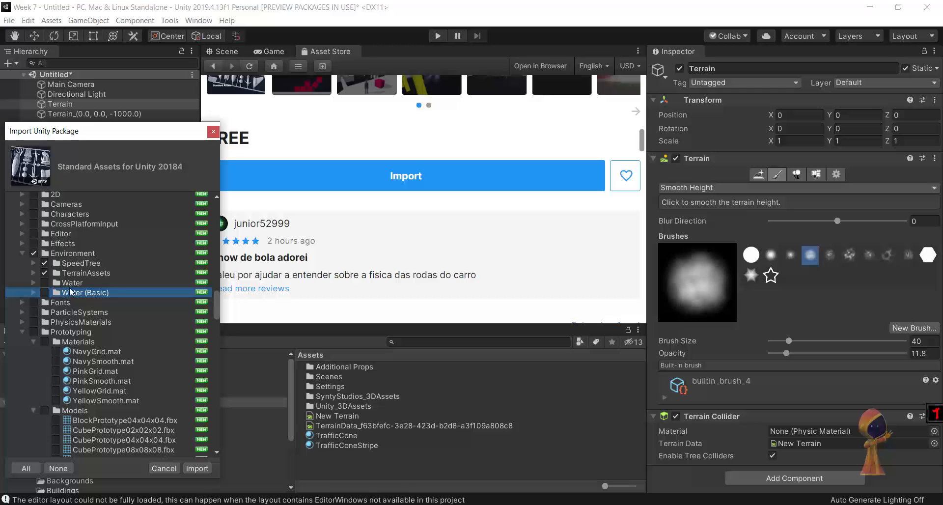
pyautogui.click(197, 468)
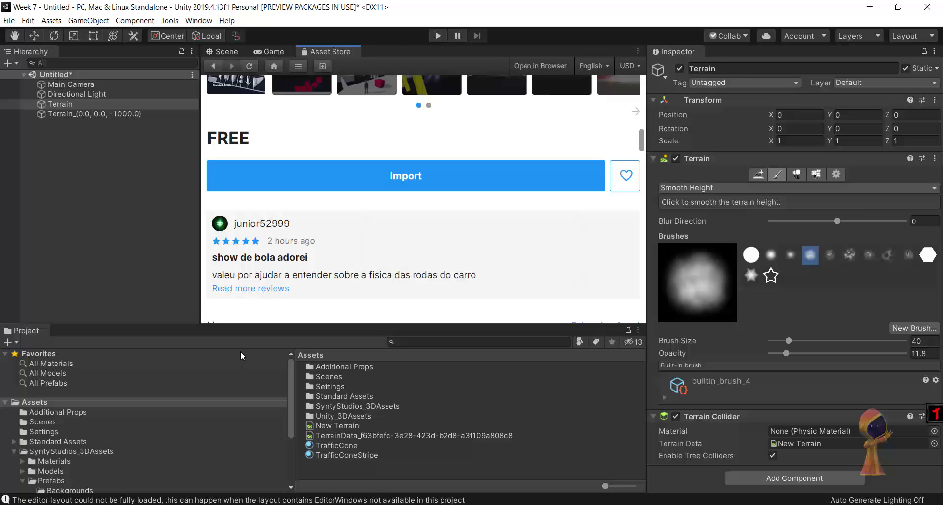
# Browse the imported Standard Assets folder in the project, examining Environment and its SpeedTree and TerrainAssets subfolders.
pyautogui.click(46, 442)
pyautogui.click(14, 442)
pyautogui.scroll(-2, 43, 444)
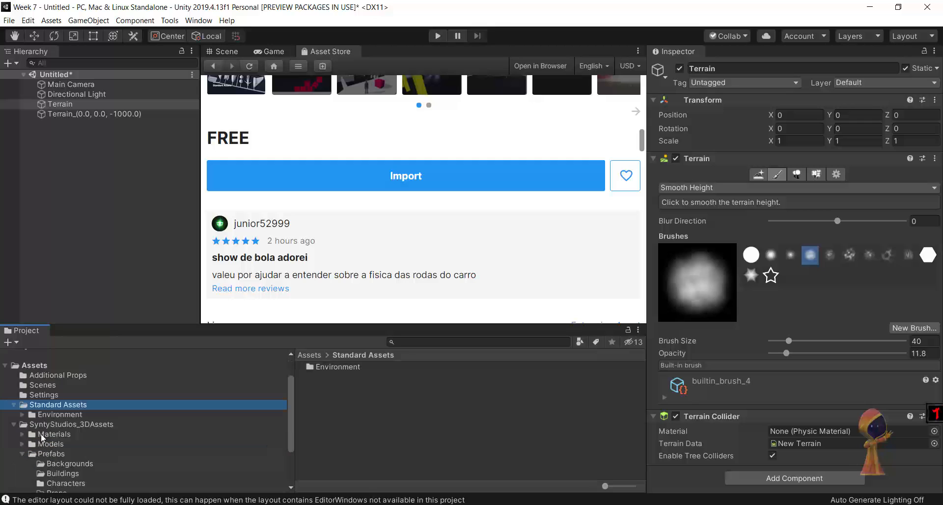
pyautogui.click(23, 414)
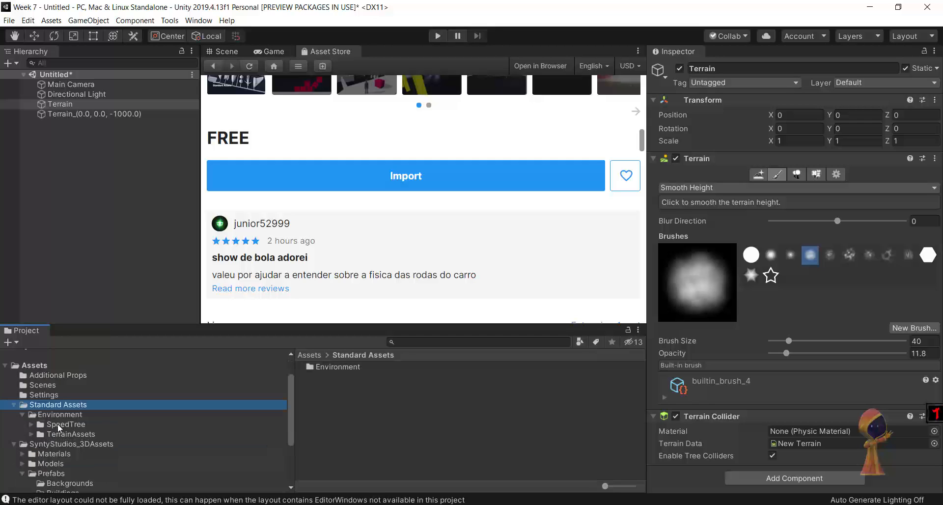
pyautogui.click(31, 424)
pyautogui.click(32, 424)
pyautogui.click(31, 433)
pyautogui.click(31, 433)
# Switch the terrain tool to Paint Texture and create a terrain layer from the GrassRockyAlbedo texture.
pyautogui.click(775, 185)
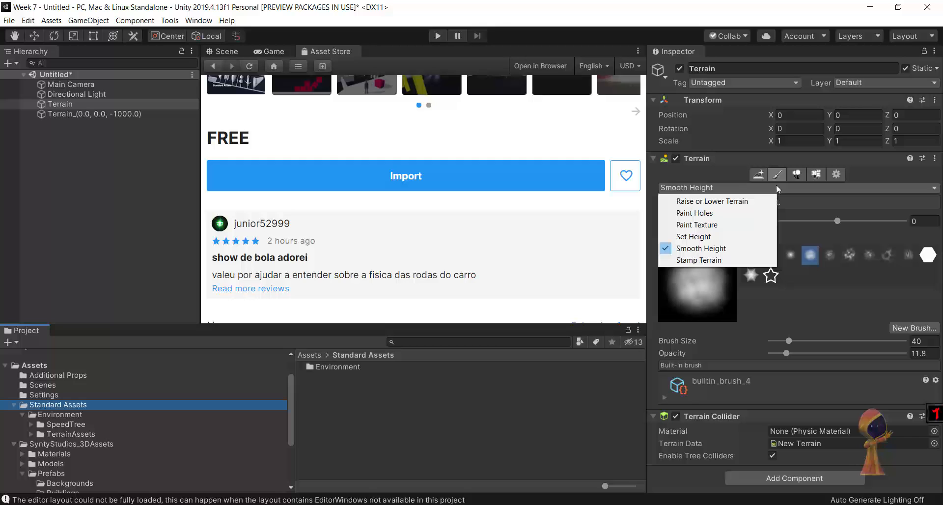
pyautogui.click(729, 227)
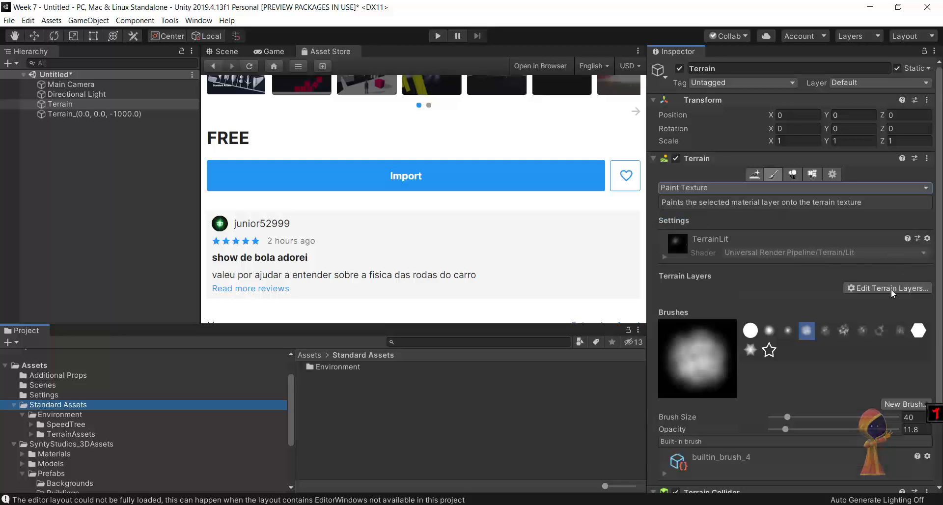
pyautogui.click(891, 288)
pyautogui.click(882, 300)
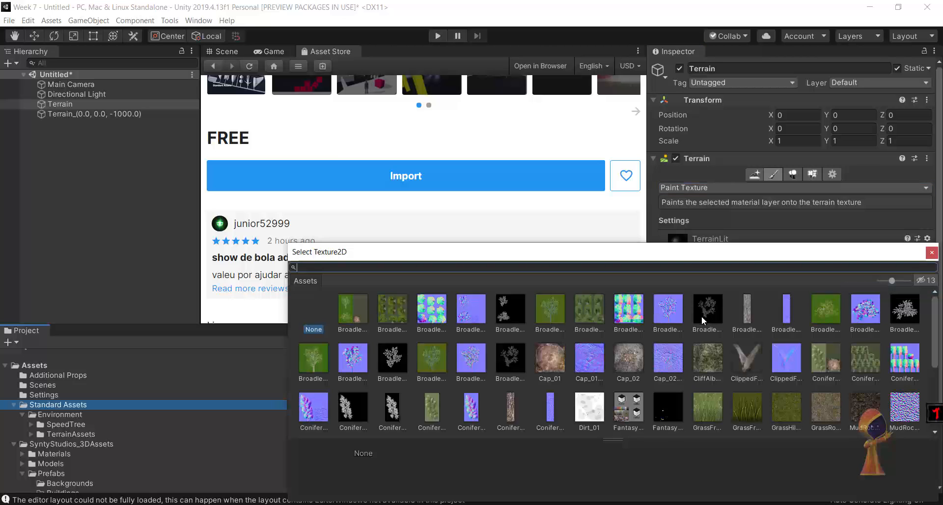
pyautogui.write('grass')
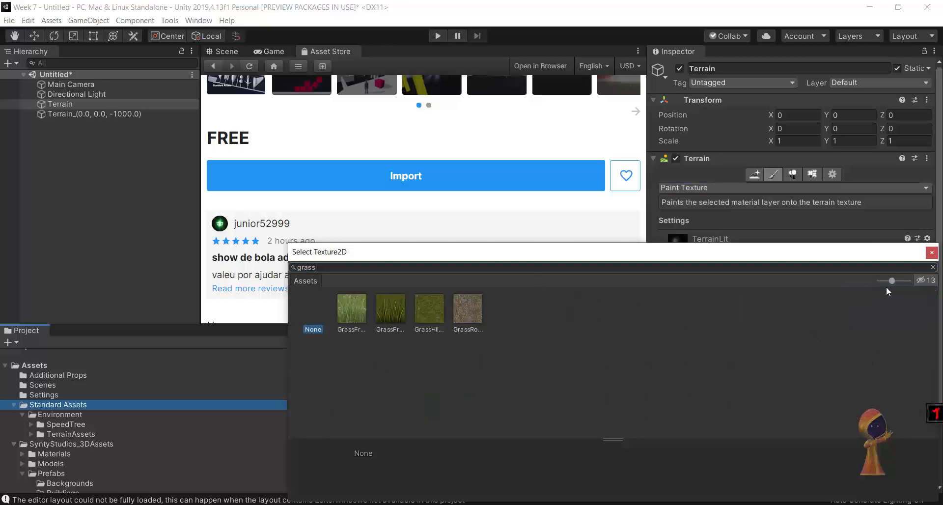
pyautogui.moveTo(891, 281); pyautogui.dragTo(844, 290)
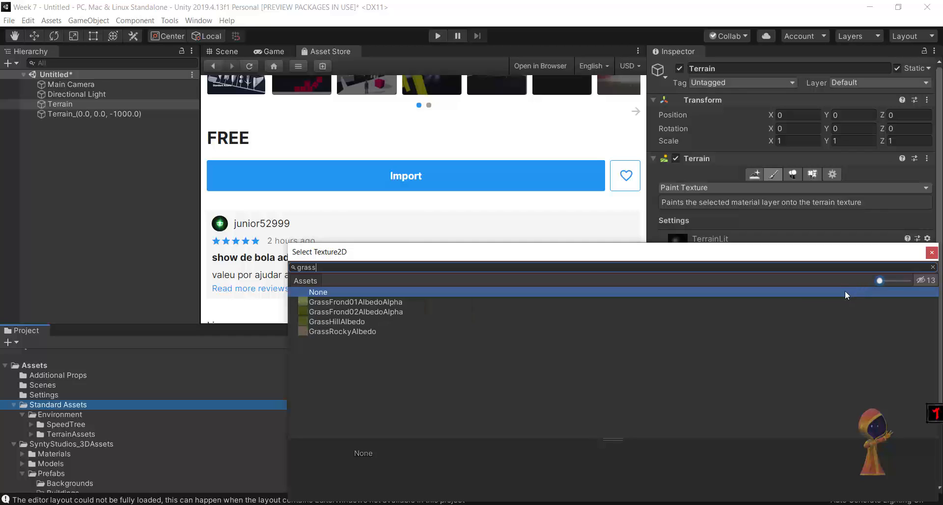
pyautogui.click(369, 332)
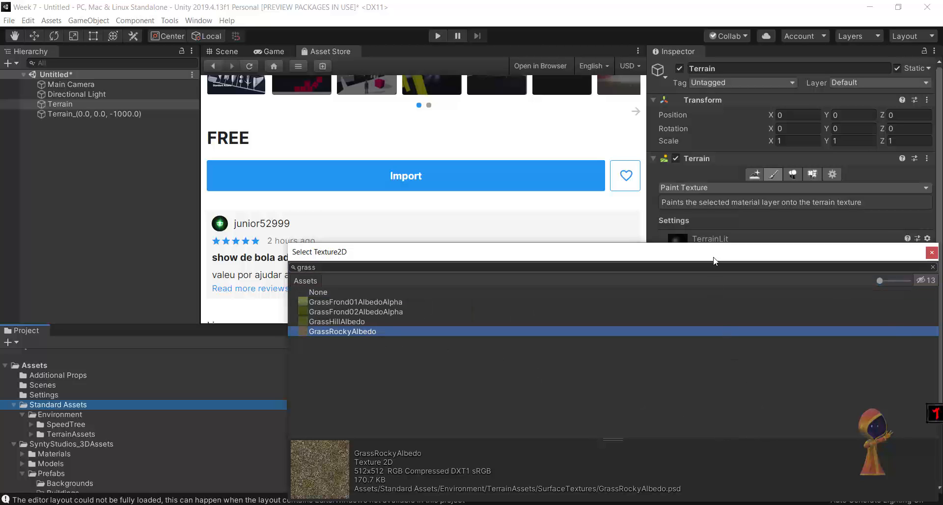
pyautogui.moveTo(715, 253); pyautogui.dragTo(579, 184)
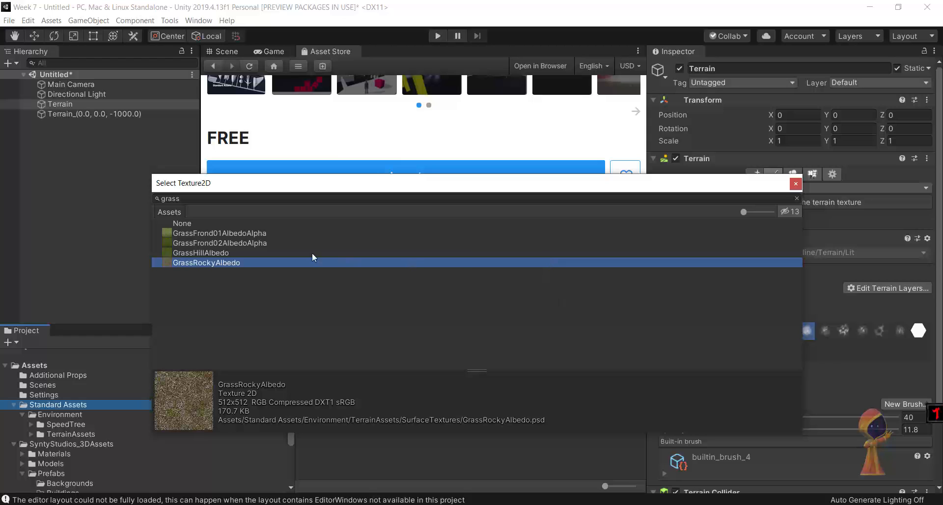
pyautogui.doubleClick(241, 263)
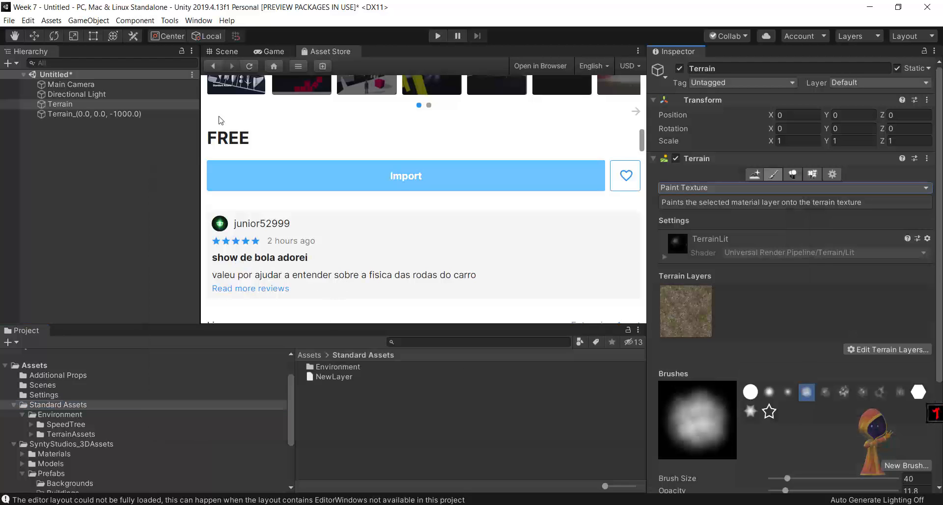
# Select the neighbouring terrain at Z -1000 in the scene and add the existing NewLayer terrain layer to it.
pyautogui.click(226, 52)
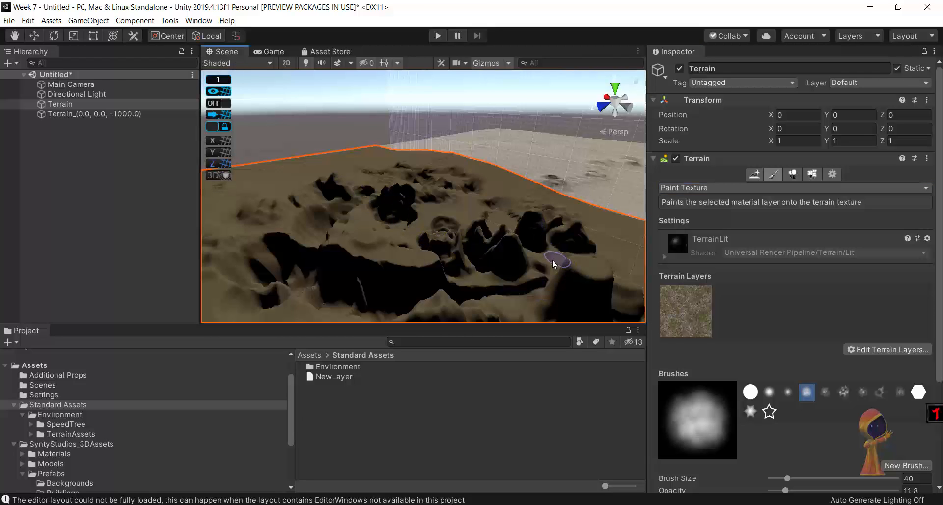
pyautogui.click(534, 243)
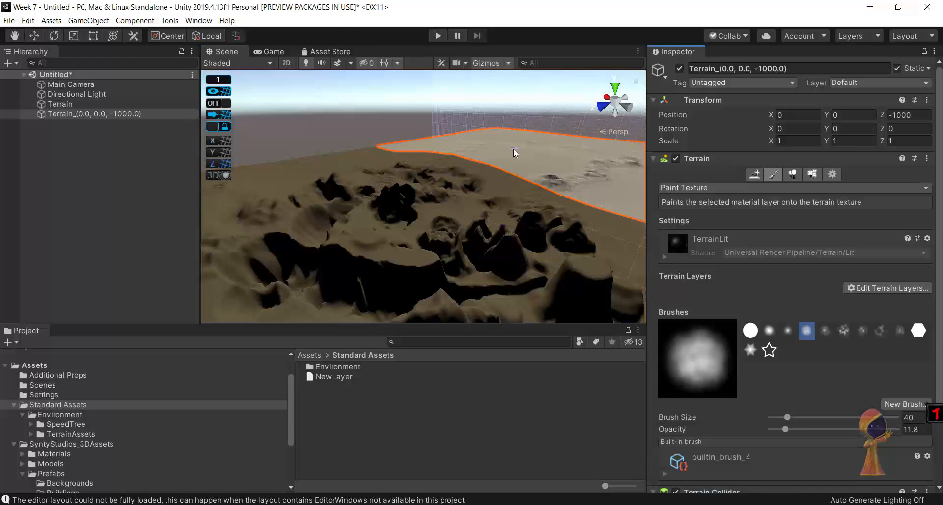
pyautogui.click(65, 105)
pyautogui.click(69, 114)
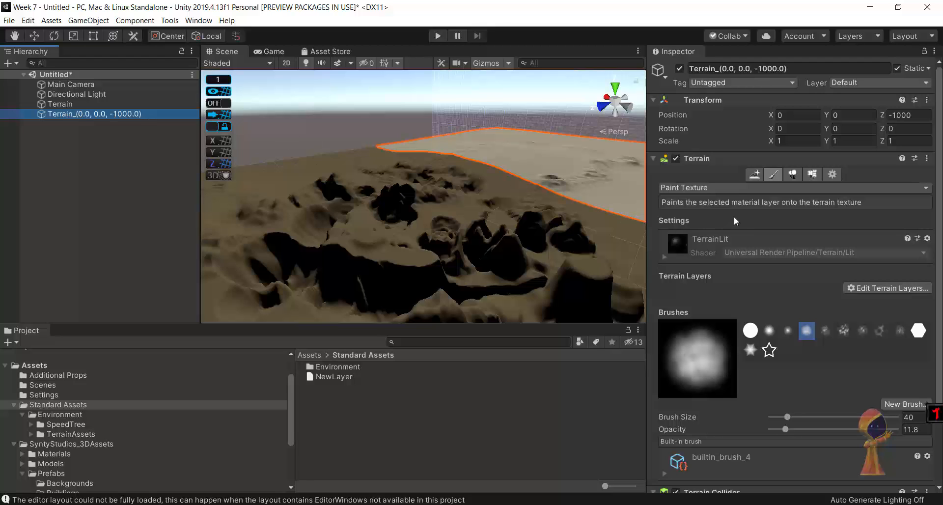
pyautogui.click(900, 288)
pyautogui.click(886, 306)
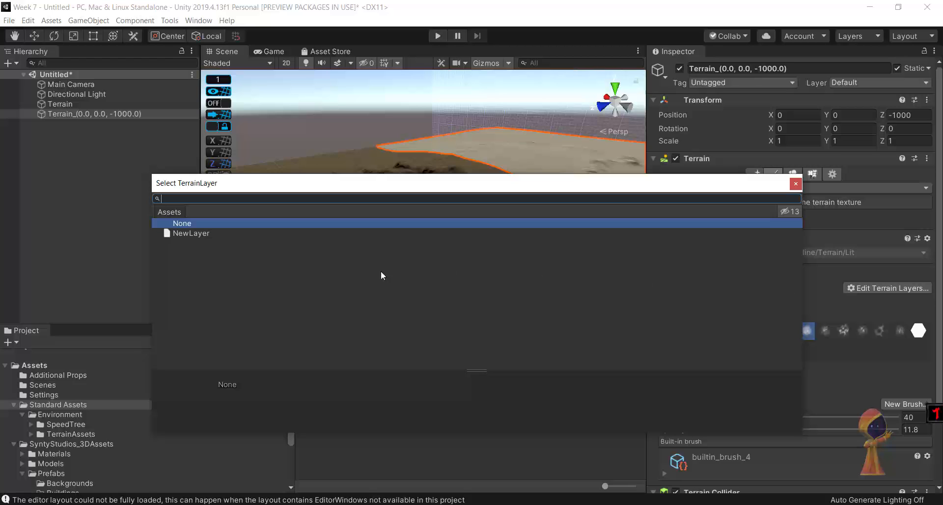
pyautogui.click(214, 234)
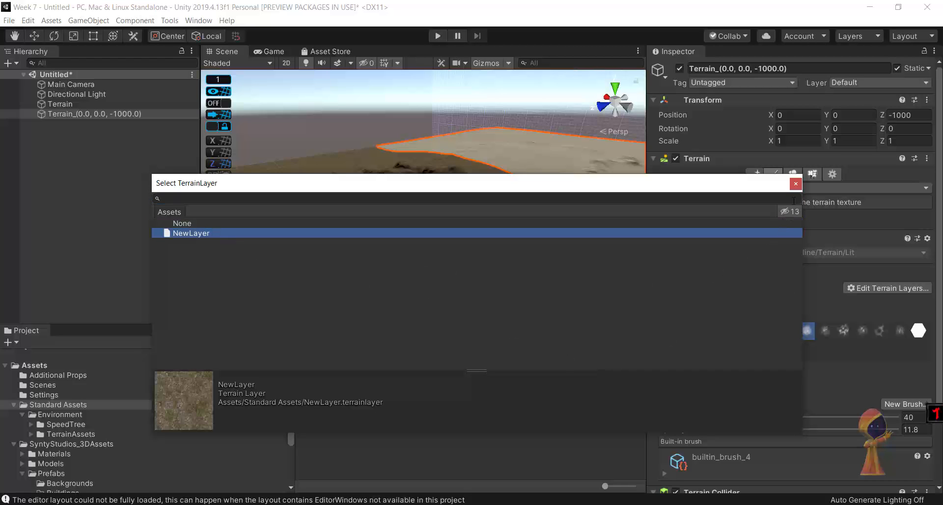
pyautogui.click(794, 183)
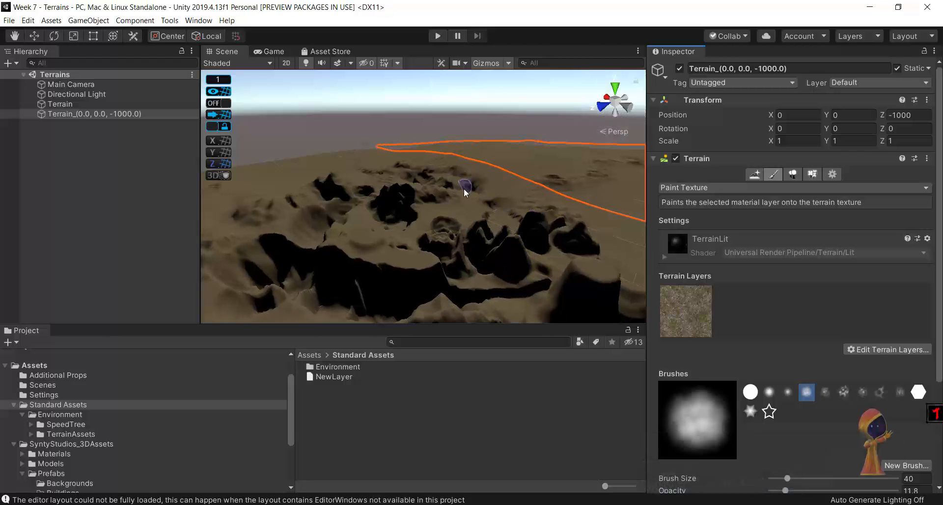
# Create another terrain layer on the neighbouring terrain from the GrassHillAlbedo texture.
pyautogui.click(878, 349)
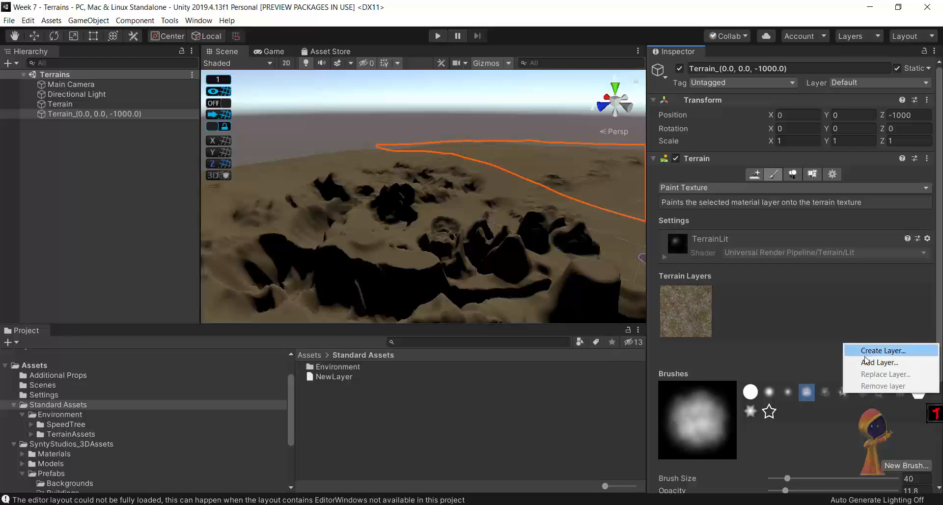
pyautogui.click(879, 352)
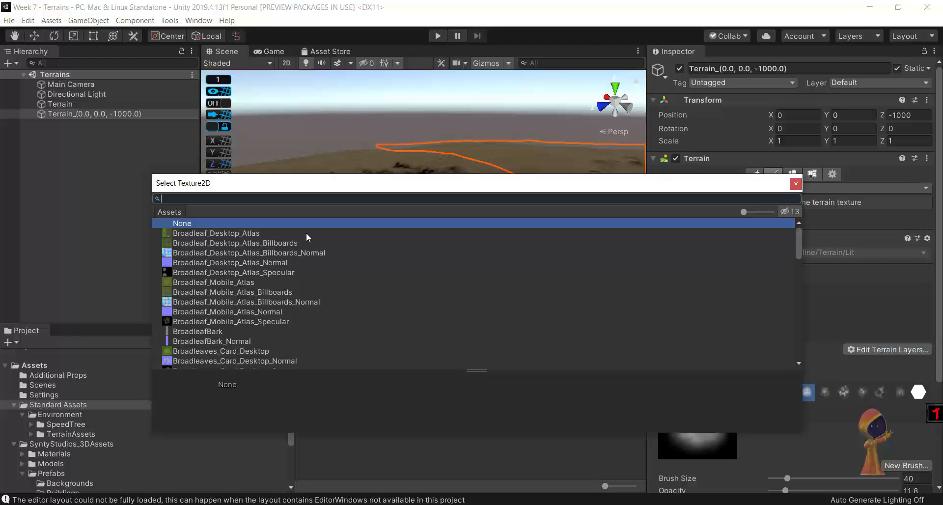
pyautogui.write('gras')
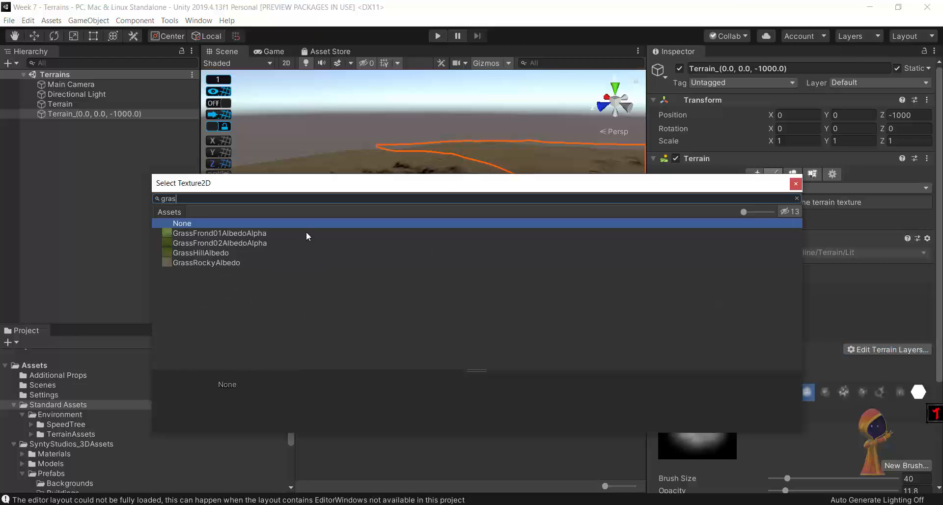
pyautogui.click(211, 252)
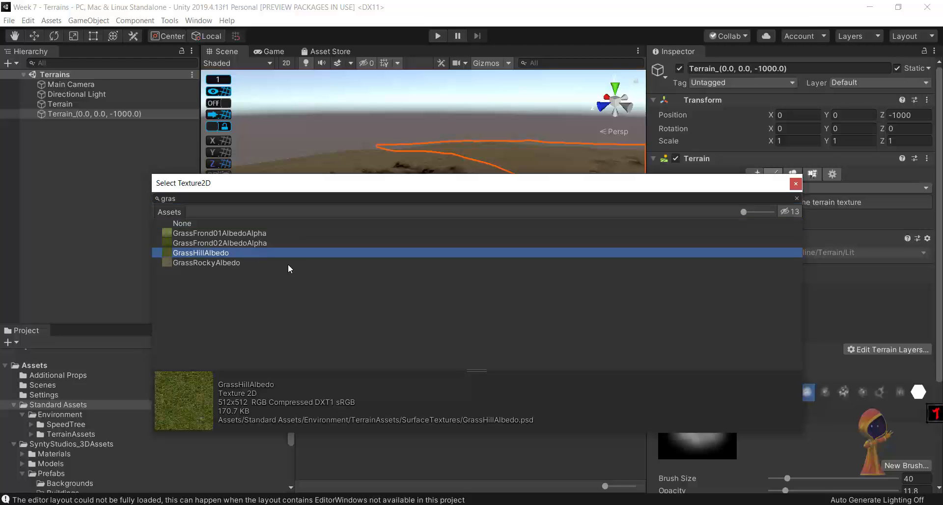
pyautogui.doubleClick(257, 254)
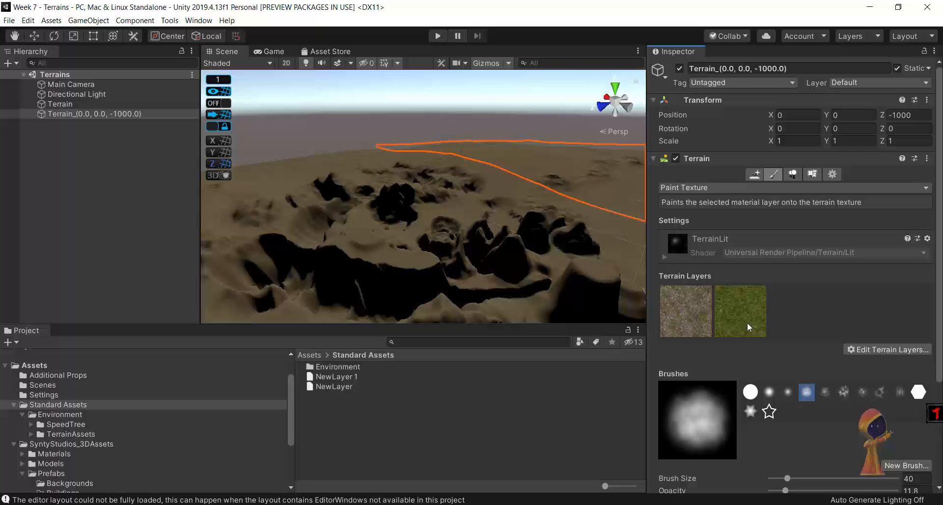
pyautogui.click(867, 351)
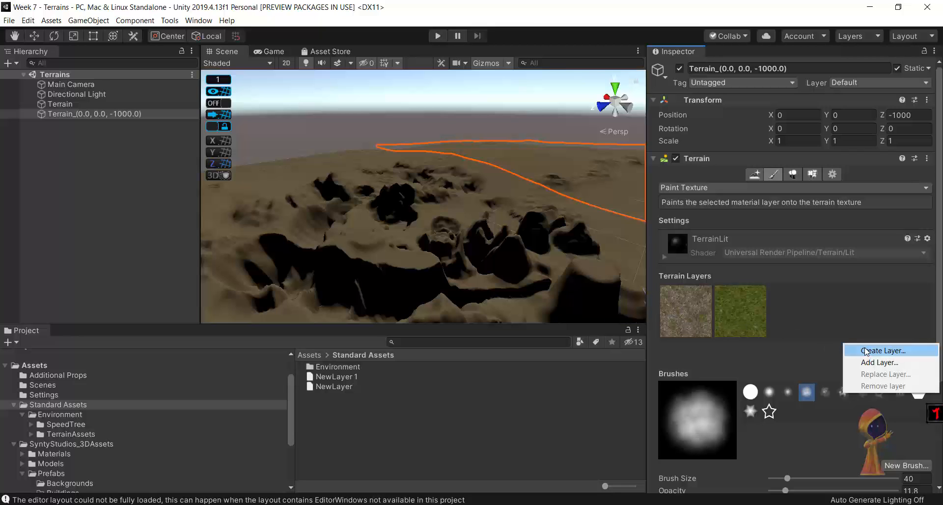
pyautogui.click(865, 350)
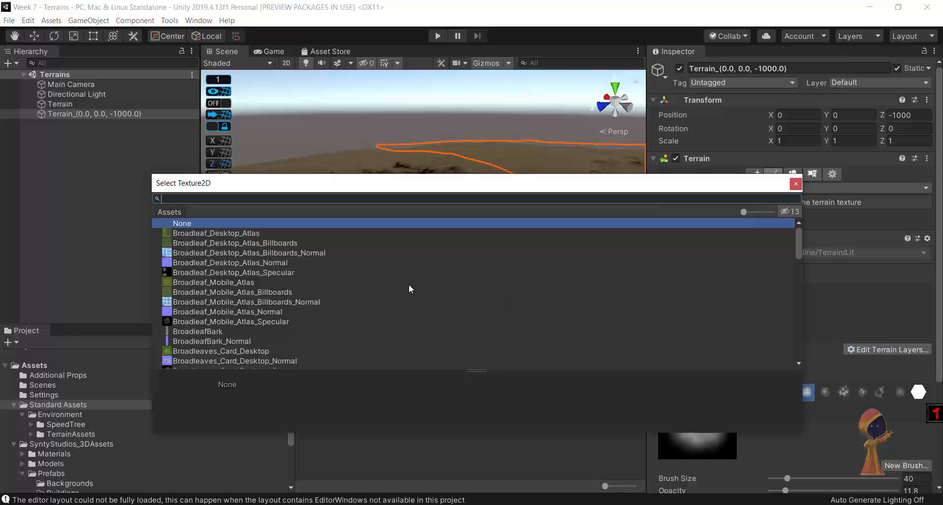
pyautogui.write('albe')
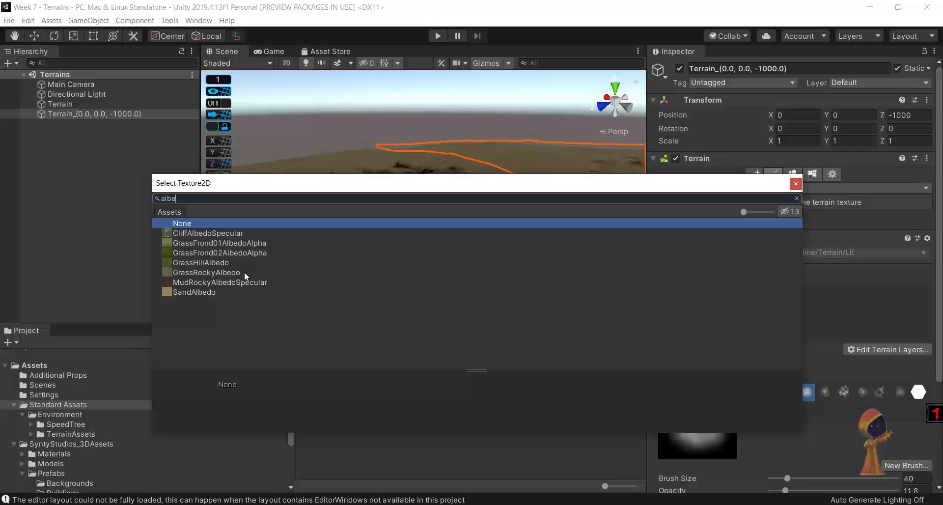
pyautogui.doubleClick(245, 273)
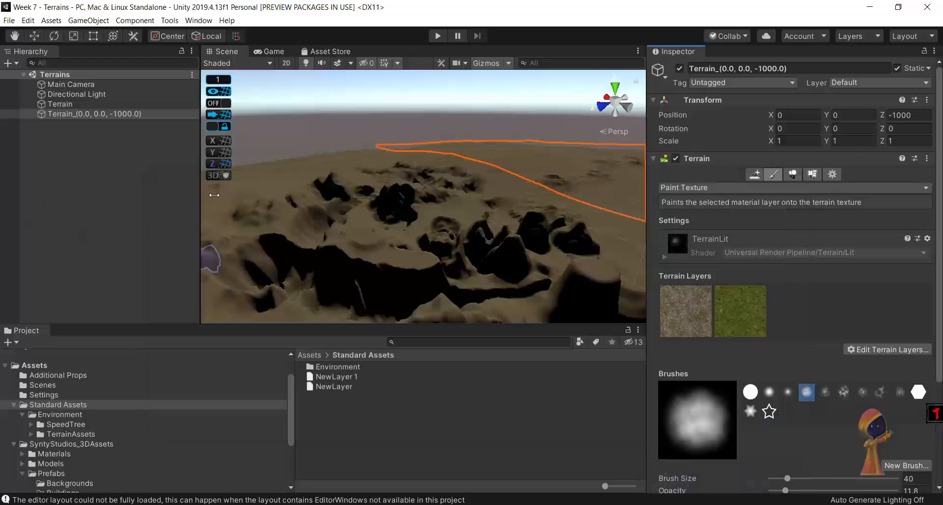
# Create a terrain layer on the neighbouring terrain from the CliffAlbedoSpecular texture.
pyautogui.click(876, 349)
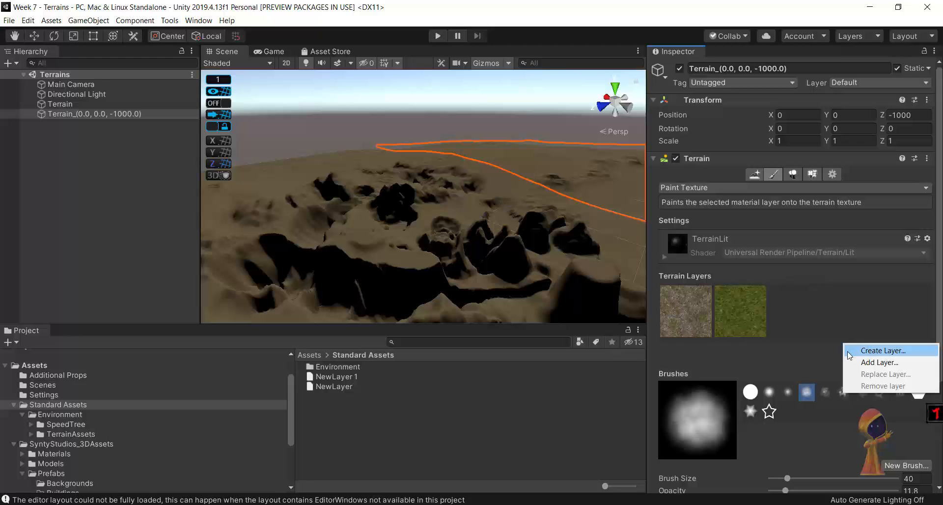
pyautogui.click(871, 350)
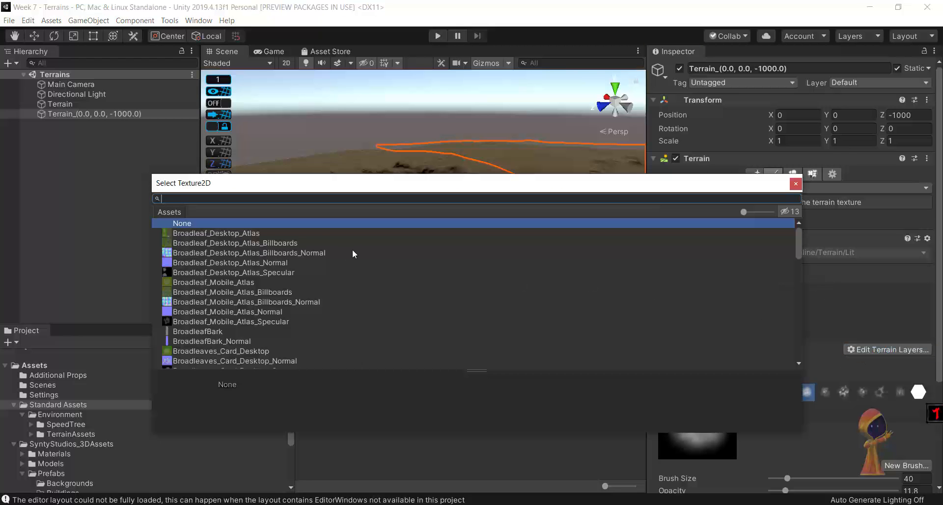
pyautogui.write('cliff')
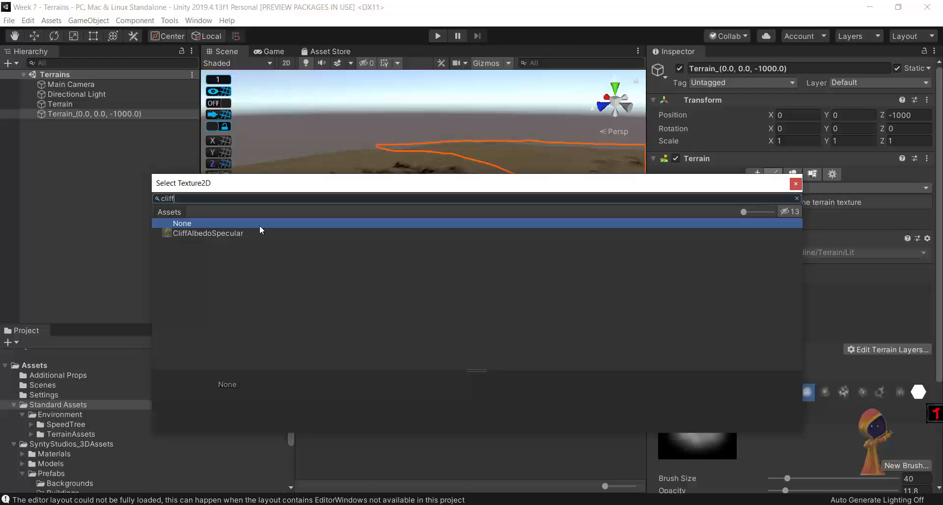
pyautogui.click(243, 234)
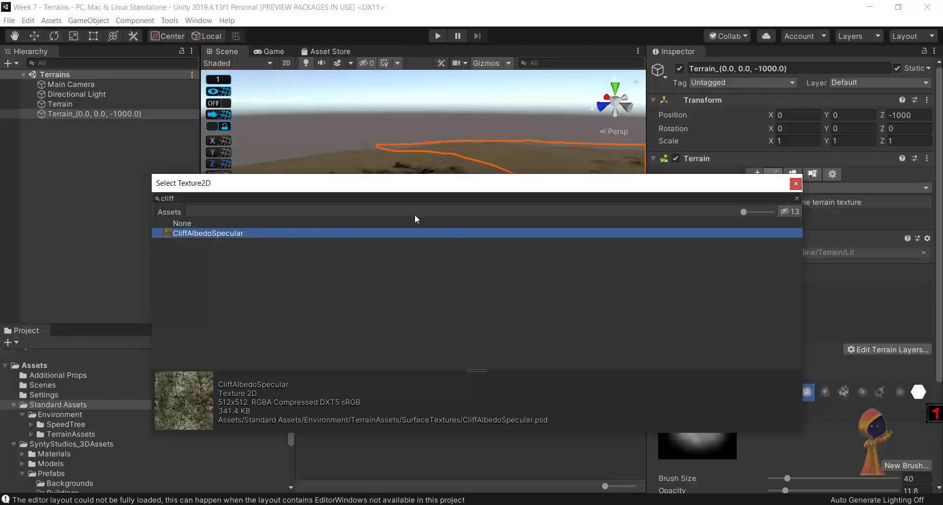
pyautogui.doubleClick(427, 233)
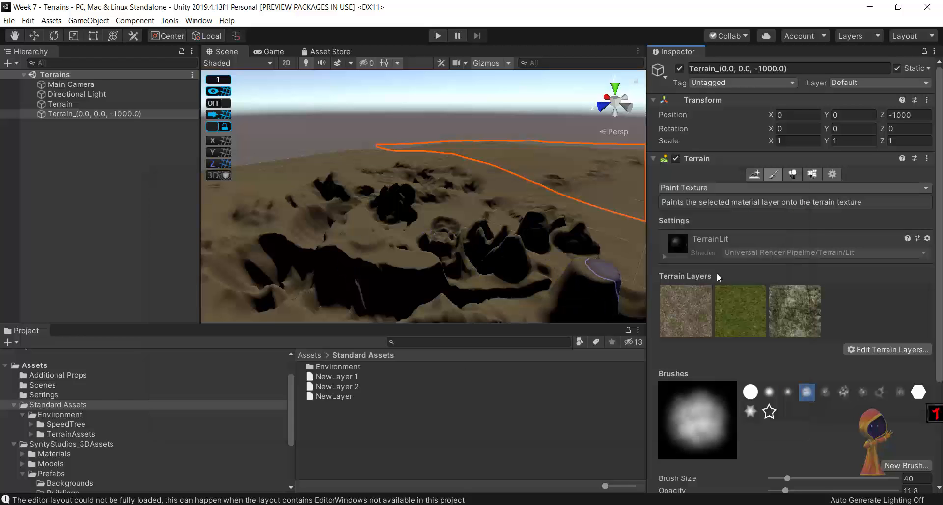
# Create a terrain layer on the neighbouring terrain from the SandAlbedo texture.
pyautogui.click(869, 349)
pyautogui.click(870, 351)
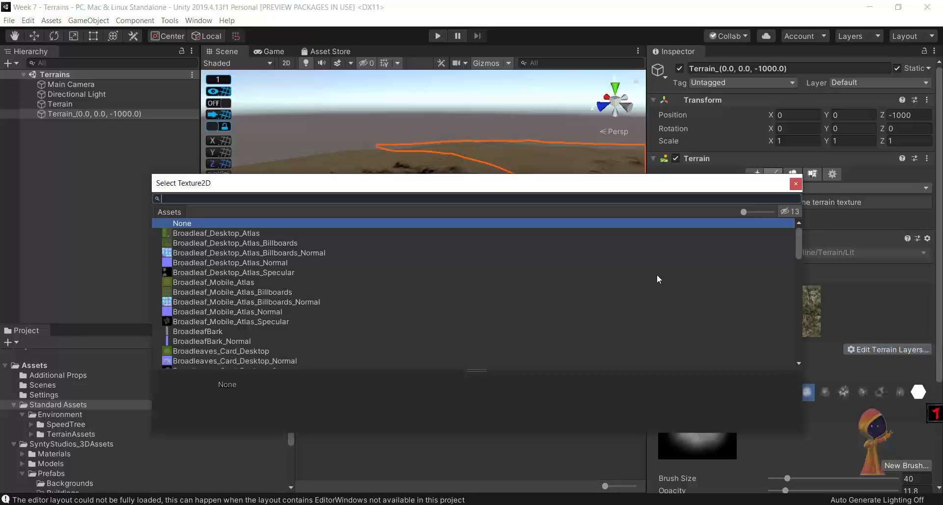
pyautogui.write('sa')
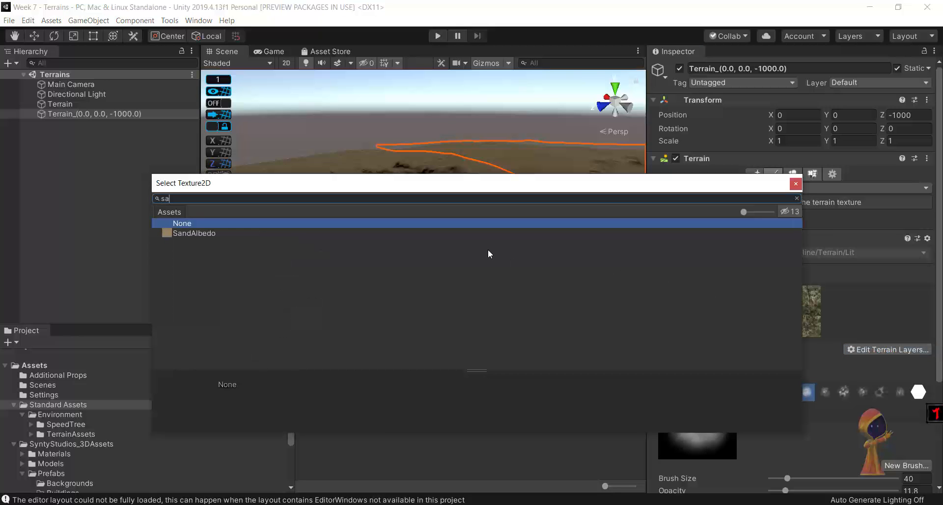
pyautogui.click(375, 232)
pyautogui.doubleClick(375, 233)
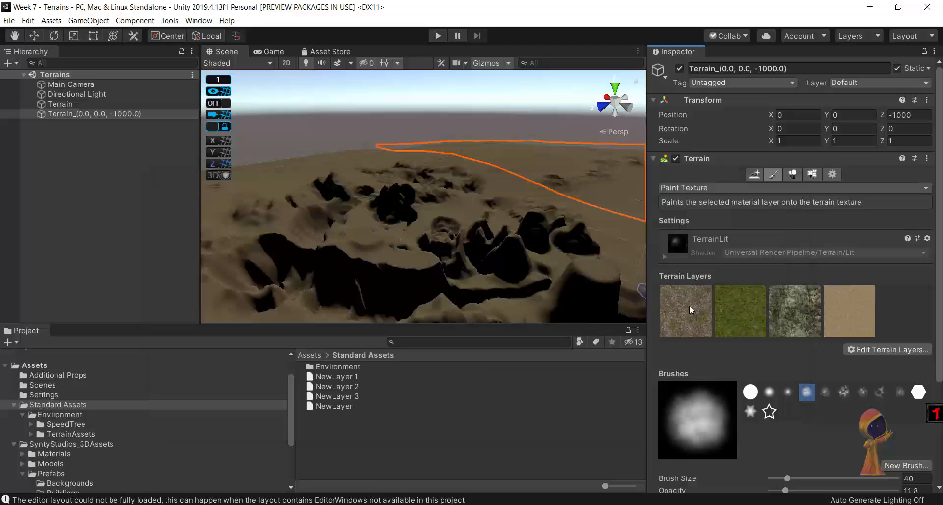
# Paint the green grass layer along the main terrain's foreground ridge and the cliff layer on the ground beside it.
pyautogui.click(723, 305)
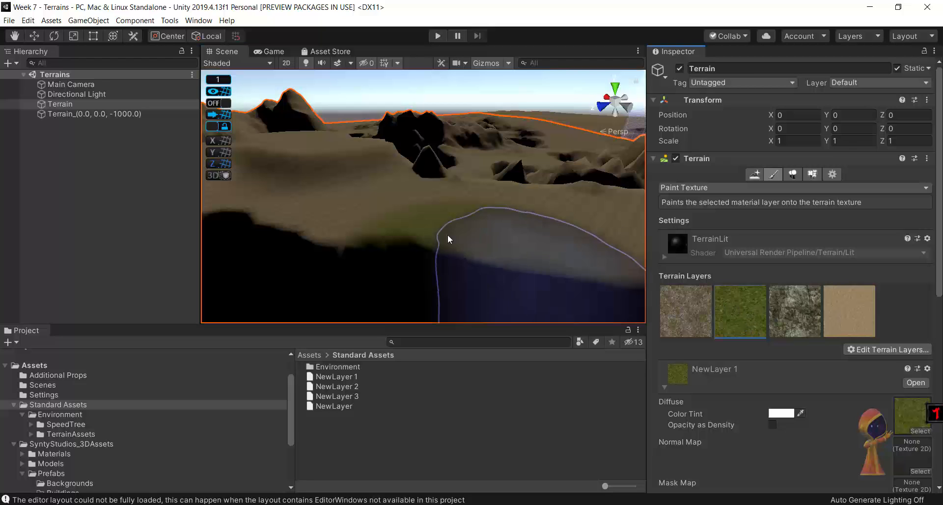
pyautogui.moveTo(360, 168); pyautogui.dragTo(358, 162)
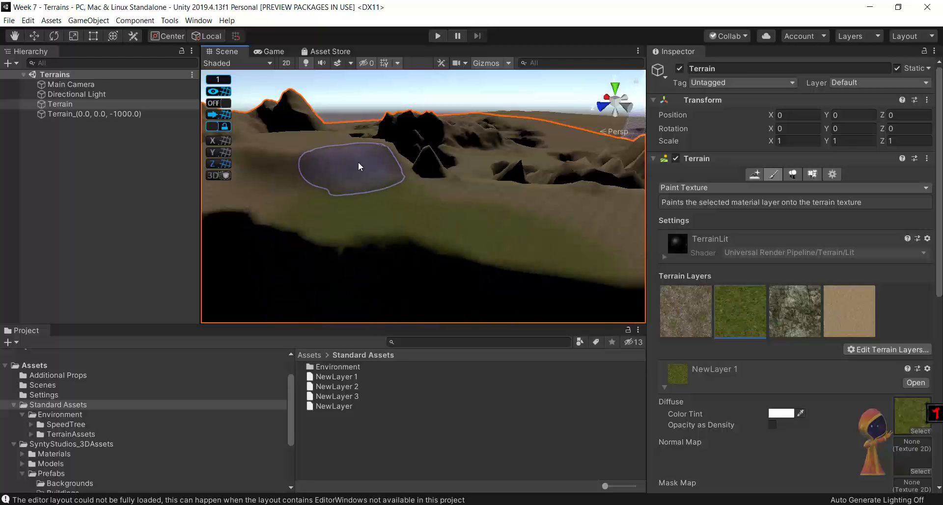
pyautogui.click(799, 314)
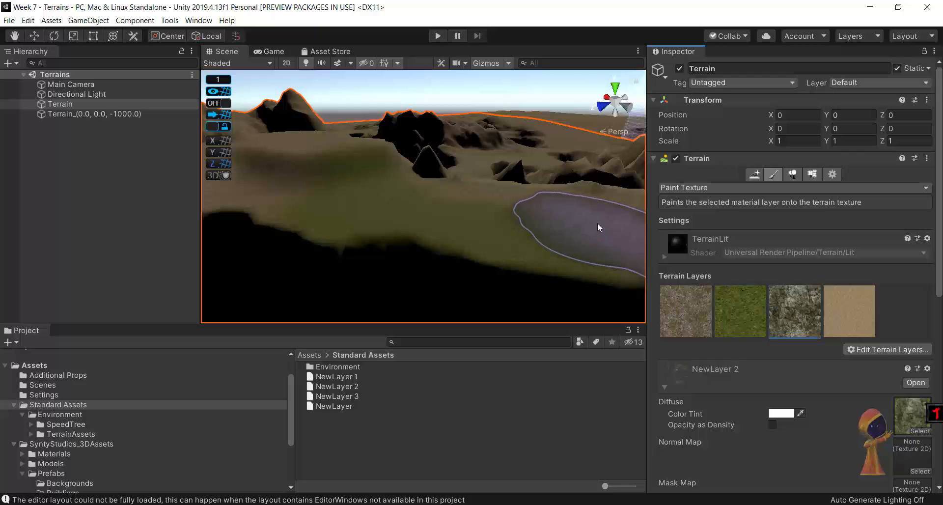
pyautogui.click(602, 207)
# Paint the sand layer onto the ground on both sides of the main terrain's grassy ridge.
pyautogui.click(848, 311)
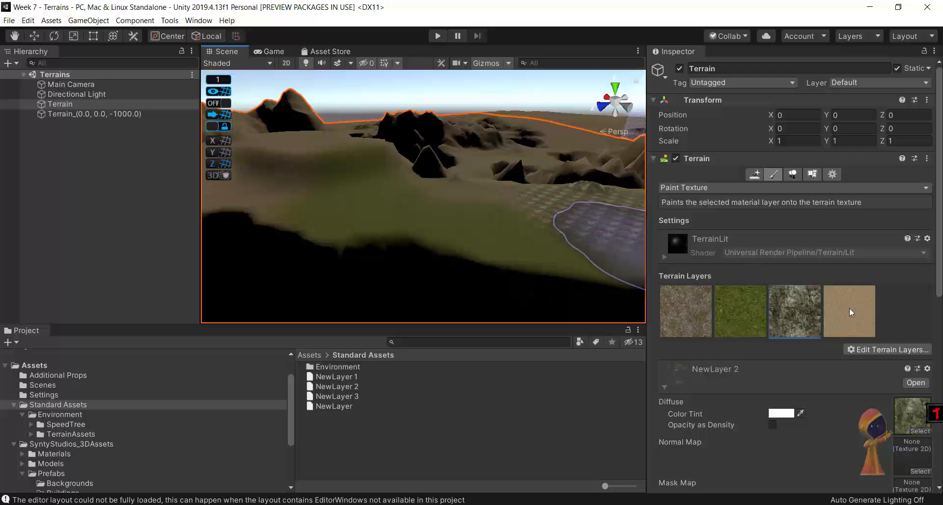
pyautogui.moveTo(280, 206)
pyautogui.mouseDown()
pyautogui.moveTo(557, 236)
pyautogui.moveTo(482, 265)
pyautogui.moveTo(457, 254)
pyautogui.mouseUp()
pyautogui.scroll(4, 454, 250)
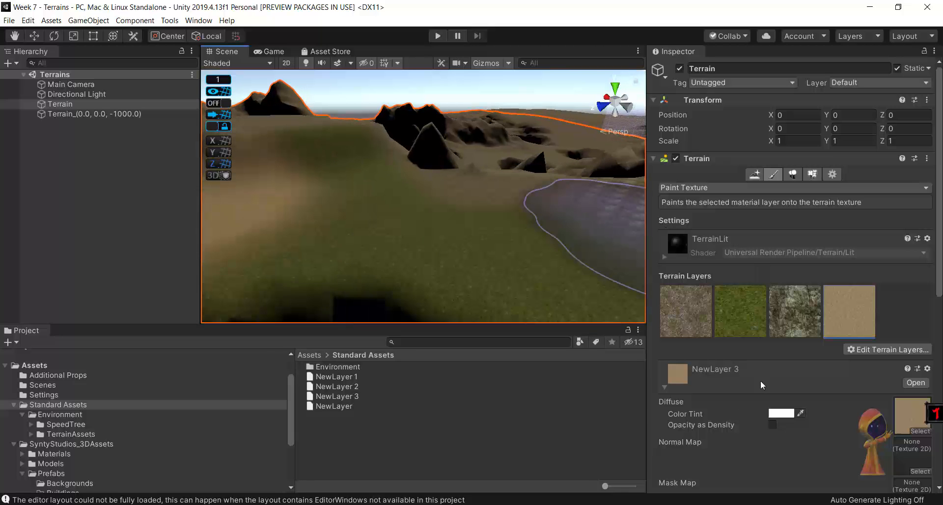
# Set the terrain brush size to 4 and choose the builtin_brush_7 brush shape.
pyautogui.scroll(-7, 760, 380)
pyautogui.moveTo(784, 341); pyautogui.dragTo(780, 341)
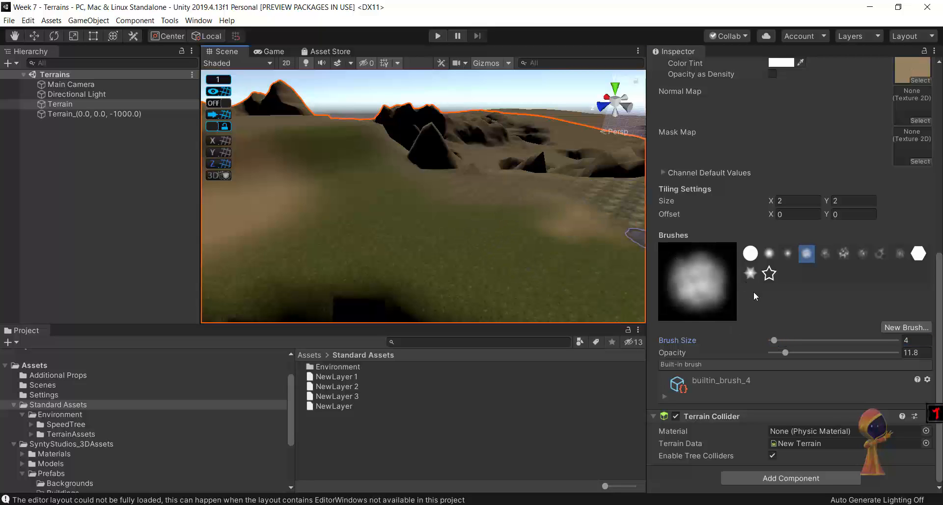
pyautogui.click(860, 254)
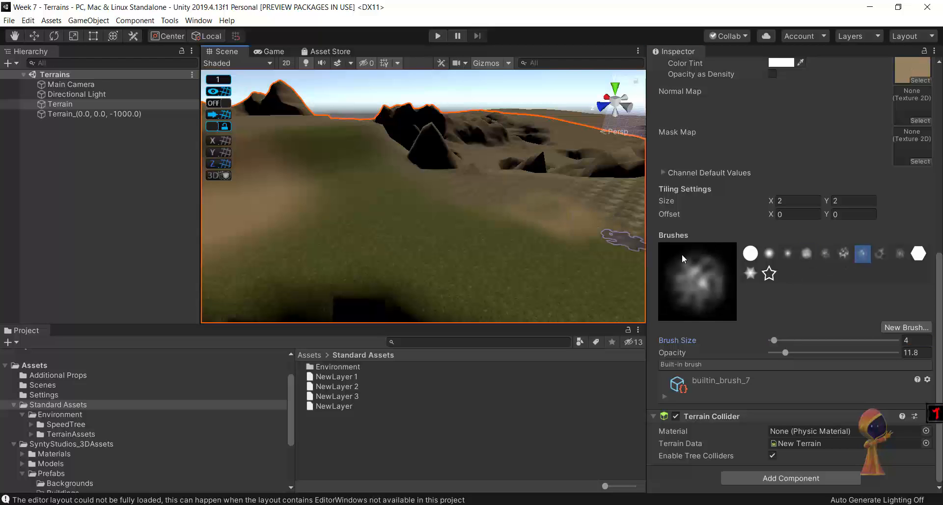
# Paint a small patch of the cliff layer between the grassy ridge and the dark rock peaks.
pyautogui.scroll(10, 795, 252)
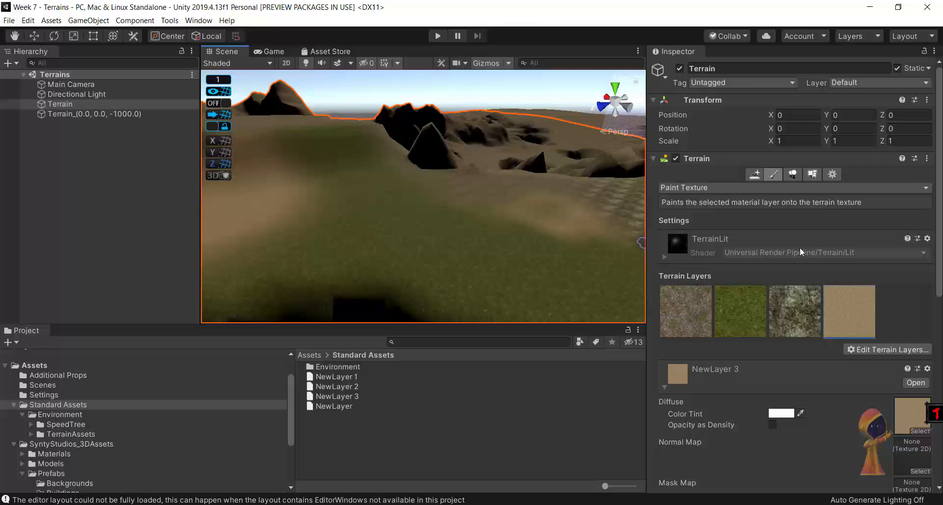
pyautogui.click(791, 317)
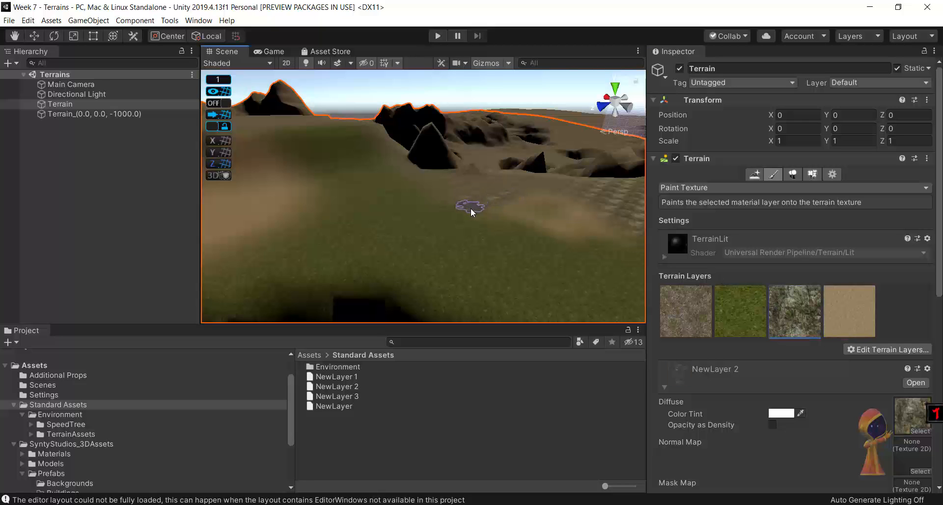
pyautogui.moveTo(470, 212); pyautogui.dragTo(467, 185)
# Touch up the area around the cliff patch using the green grass layer and the brown first terrain layer.
pyautogui.click(741, 299)
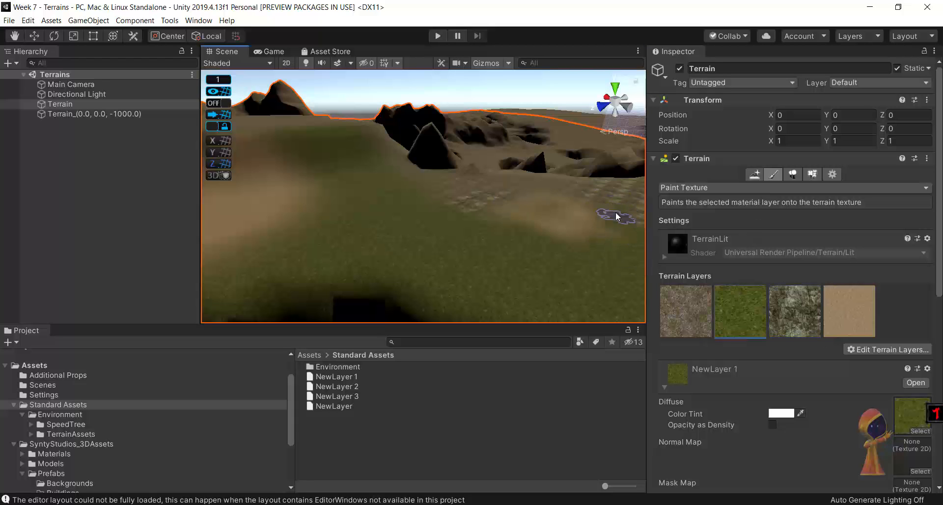
pyautogui.scroll(2, 498, 261)
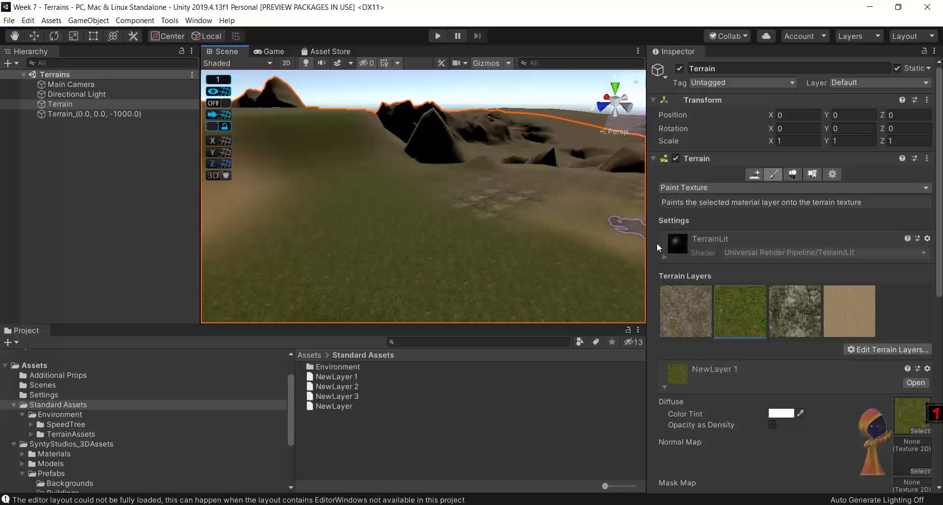
pyautogui.click(688, 308)
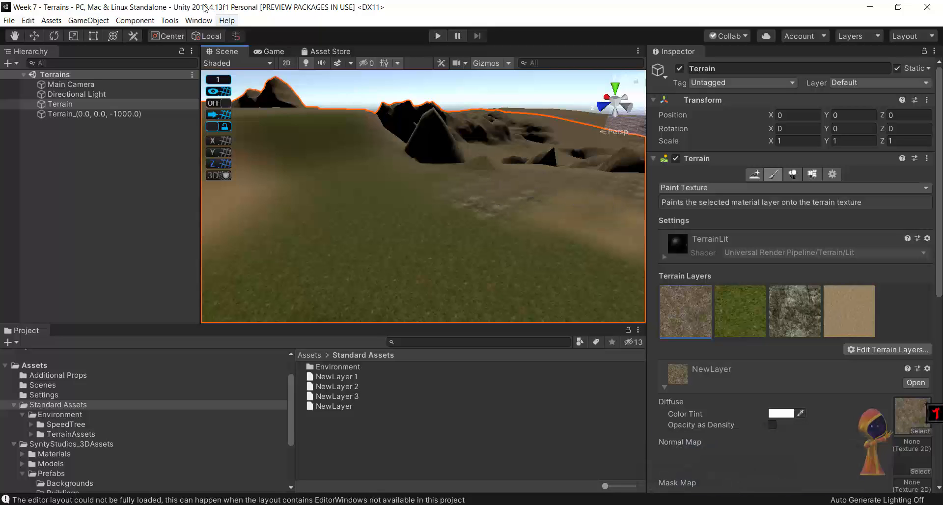
# Search the Unity Asset Store for "speed tree".
pyautogui.click(344, 53)
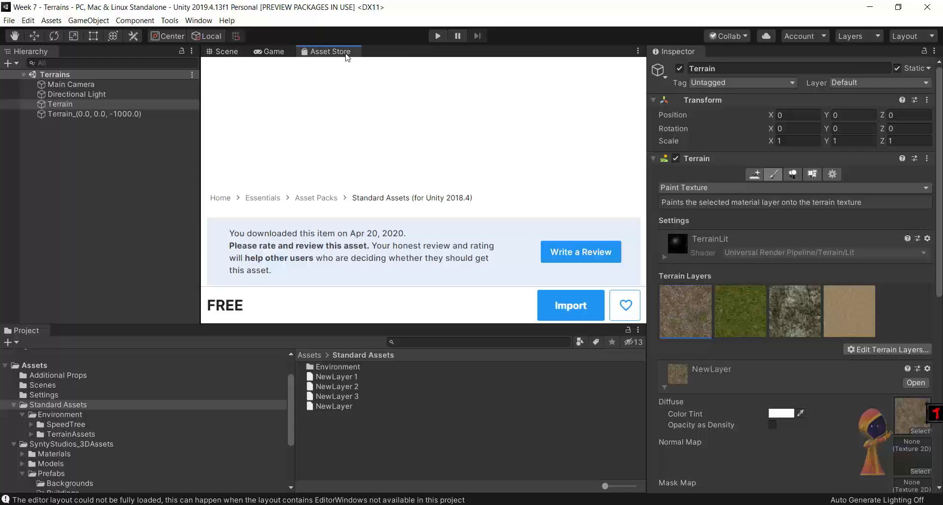
pyautogui.scroll(-1, 452, 188)
pyautogui.scroll(-1, 452, 188)
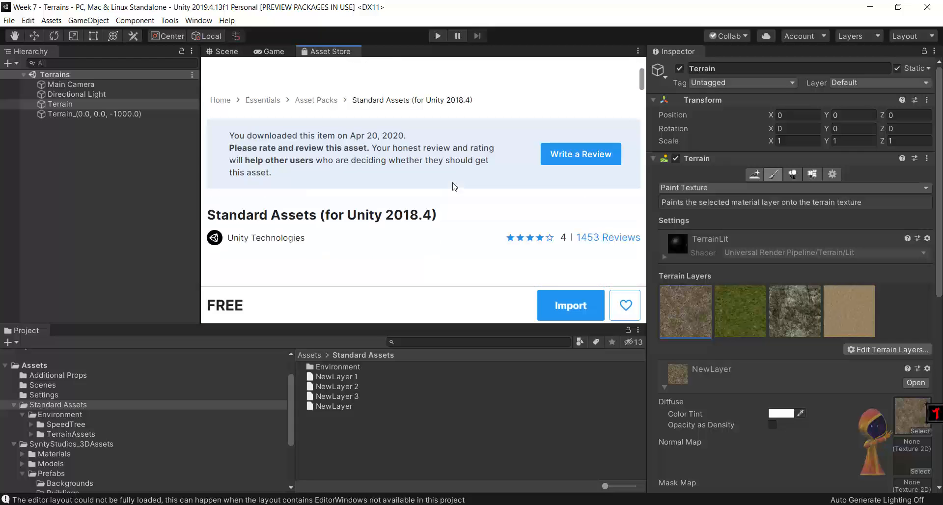
pyautogui.scroll(2, 452, 187)
pyautogui.scroll(-5, 344, 137)
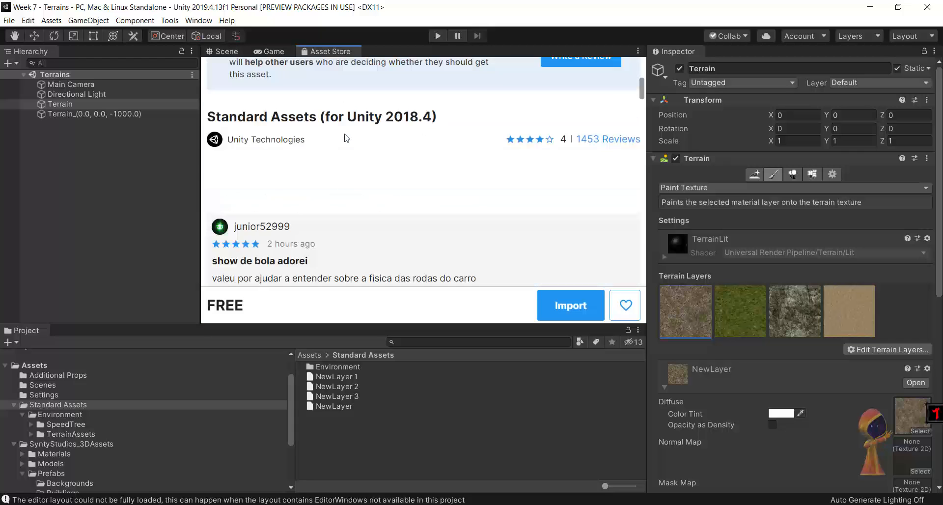
pyautogui.scroll(3, 391, 211)
pyautogui.scroll(2, 400, 208)
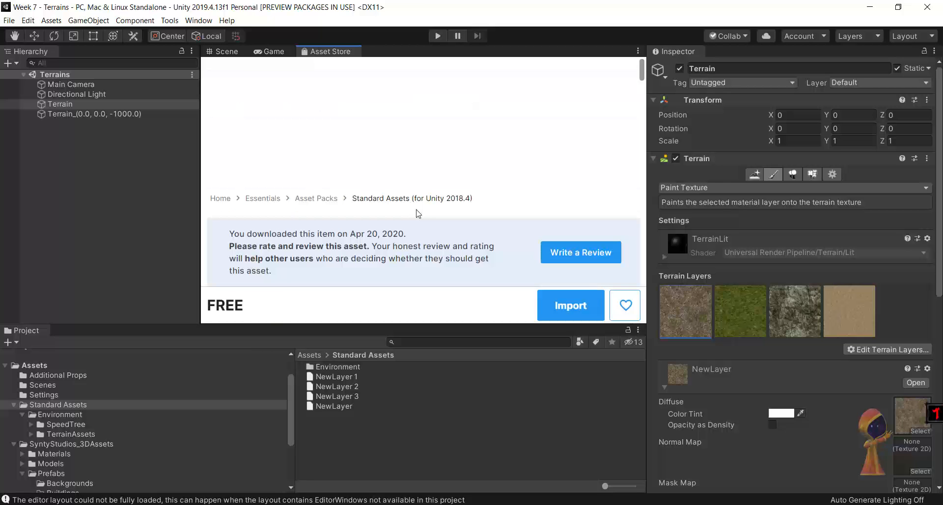
pyautogui.scroll(-15, 408, 154)
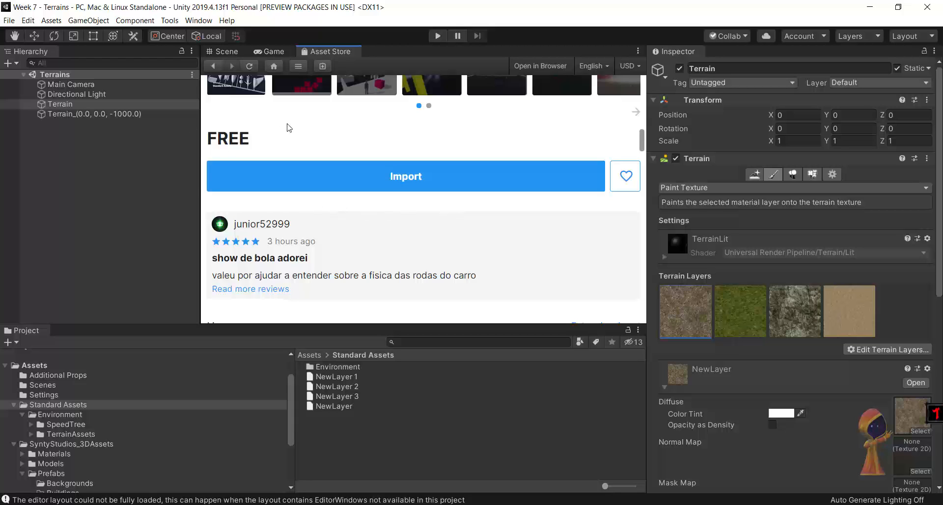
pyautogui.scroll(3, 302, 140)
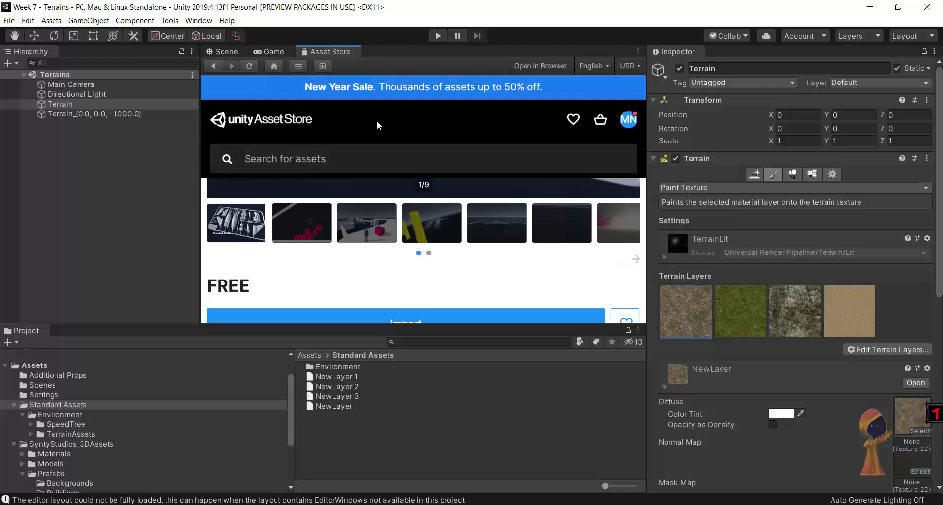
pyautogui.click(376, 159)
pyautogui.write('s')
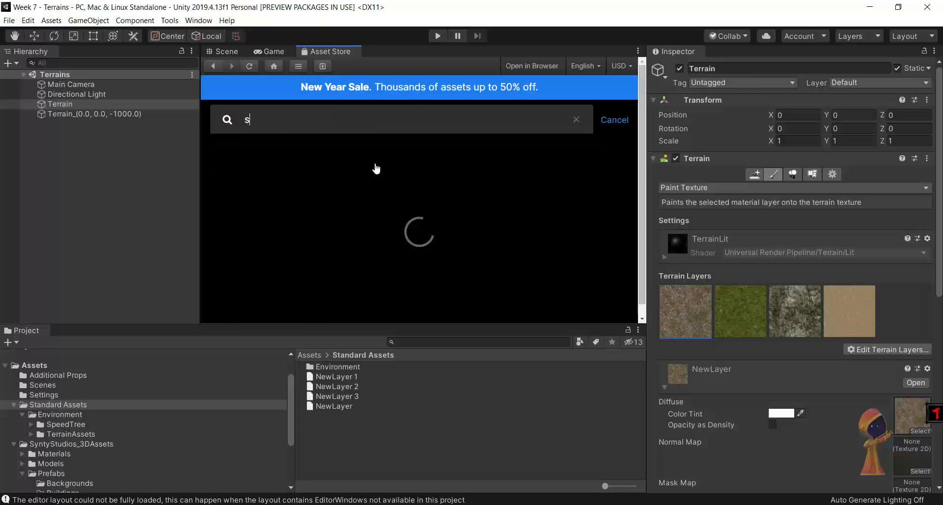
pyautogui.write('peed tree')
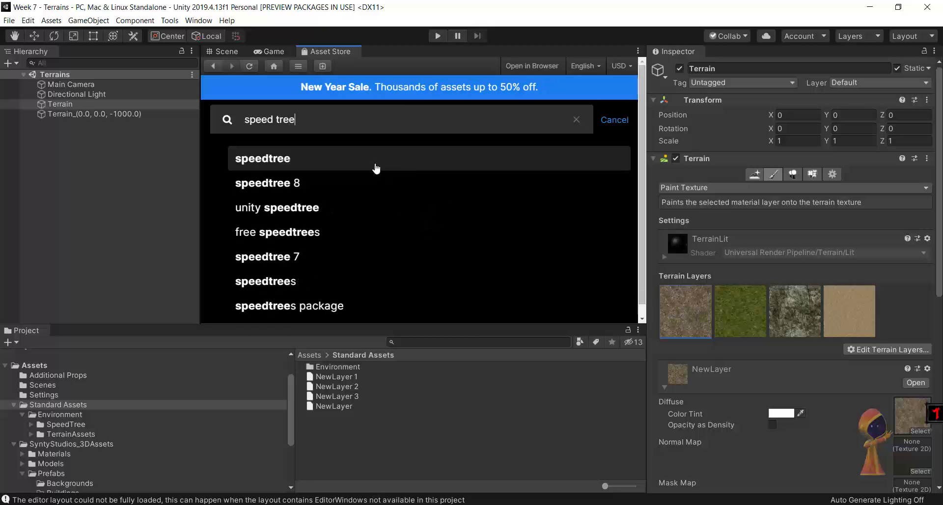
pyautogui.press('Return')
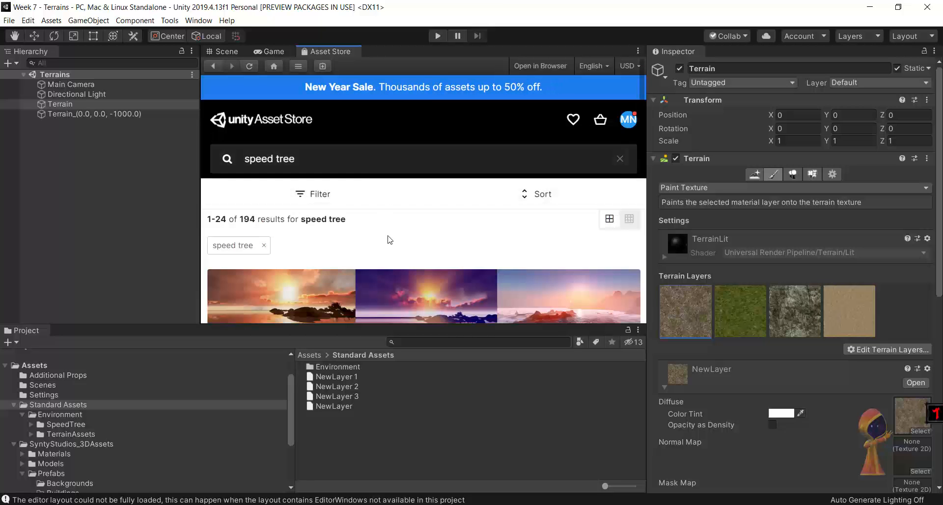
# Filter the Asset Store search results to show free assets only.
pyautogui.scroll(-2, 388, 240)
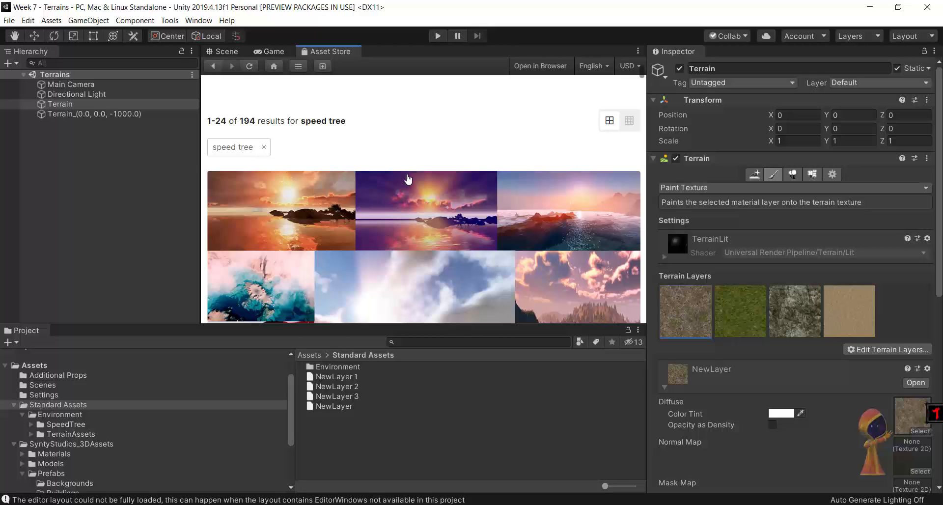
pyautogui.scroll(2, 405, 185)
pyautogui.click(318, 192)
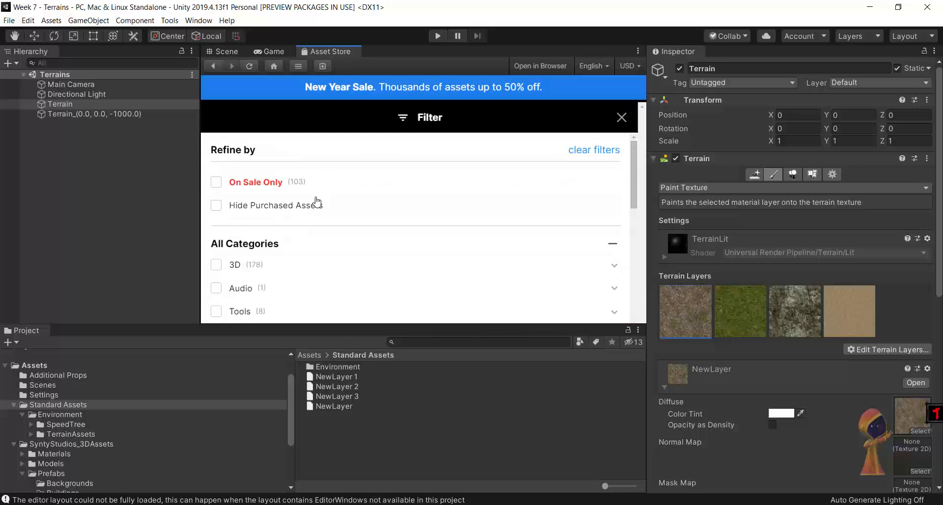
pyautogui.scroll(-1, 229, 256)
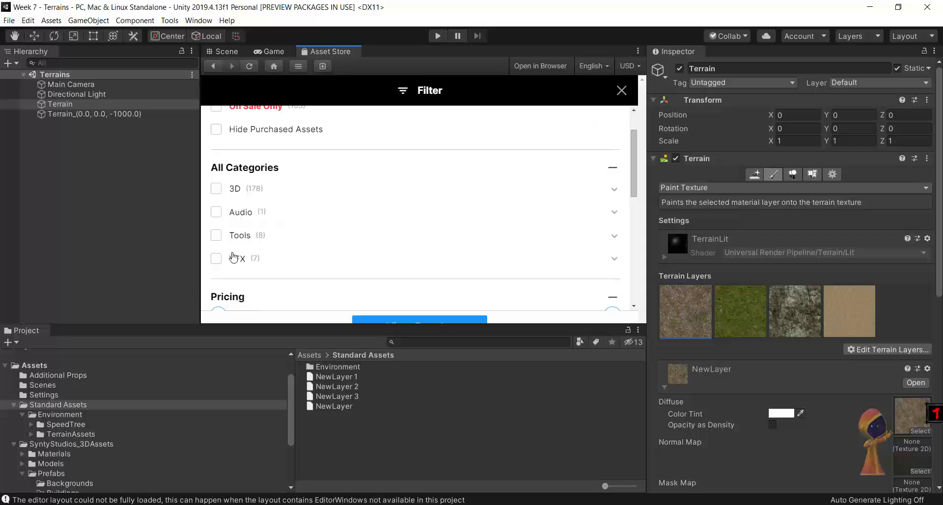
pyautogui.scroll(-2, 222, 254)
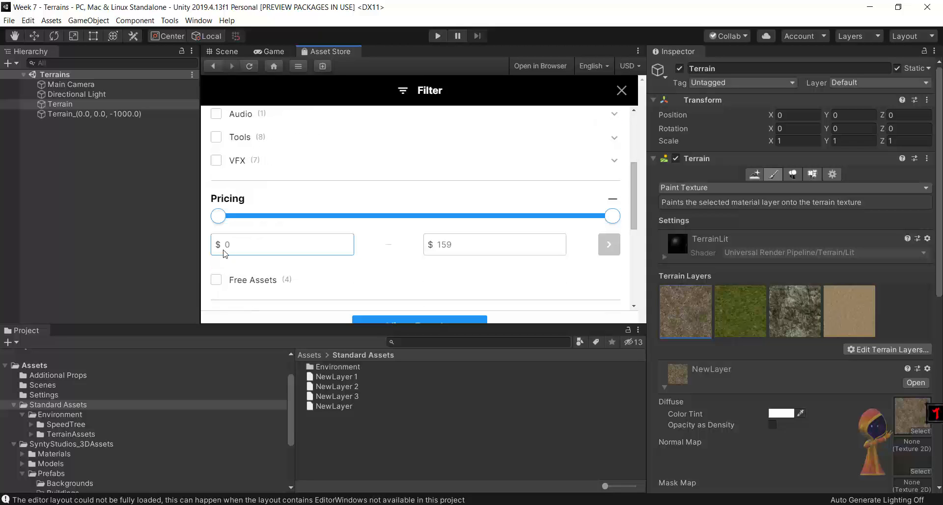
pyautogui.click(216, 280)
pyautogui.scroll(-3, 416, 307)
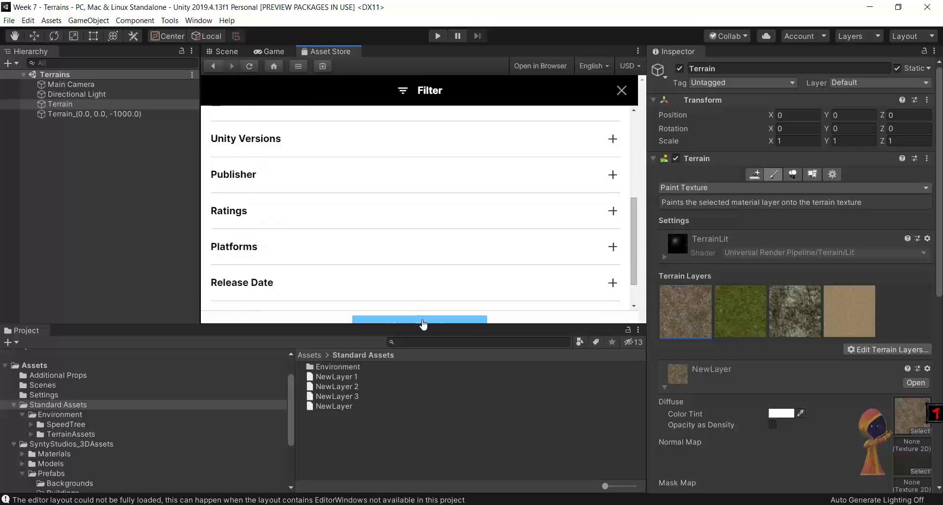
pyautogui.click(421, 320)
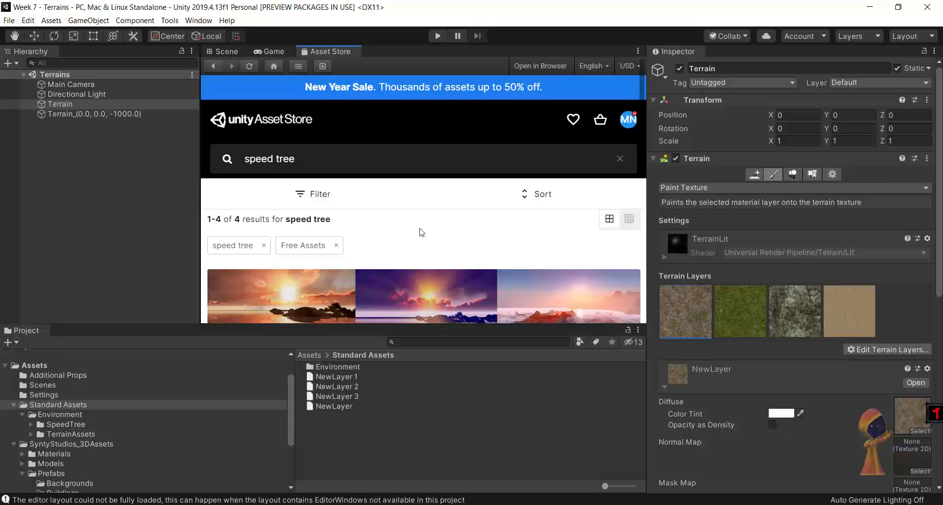
# Open a quick look of the Free SpeedTrees Package and import all of its contents into the project.
pyautogui.scroll(-5, 421, 233)
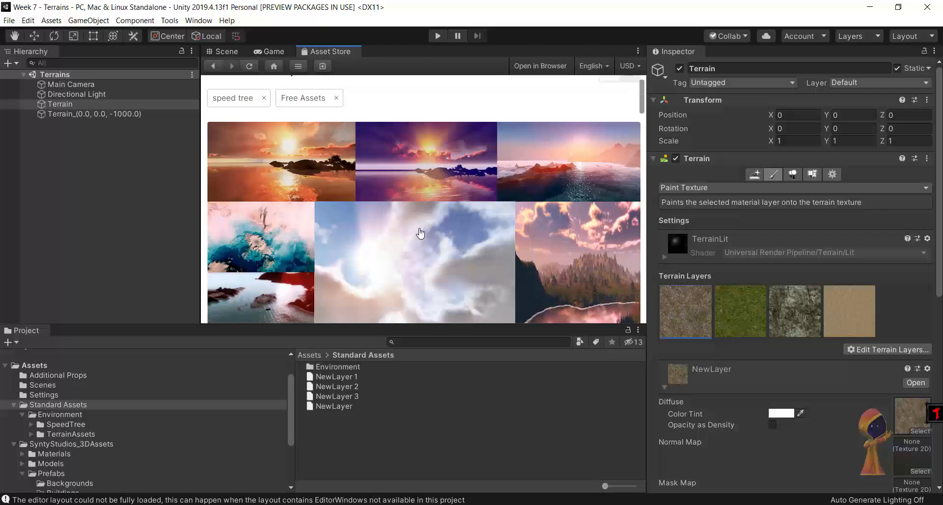
pyautogui.scroll(-2, 419, 233)
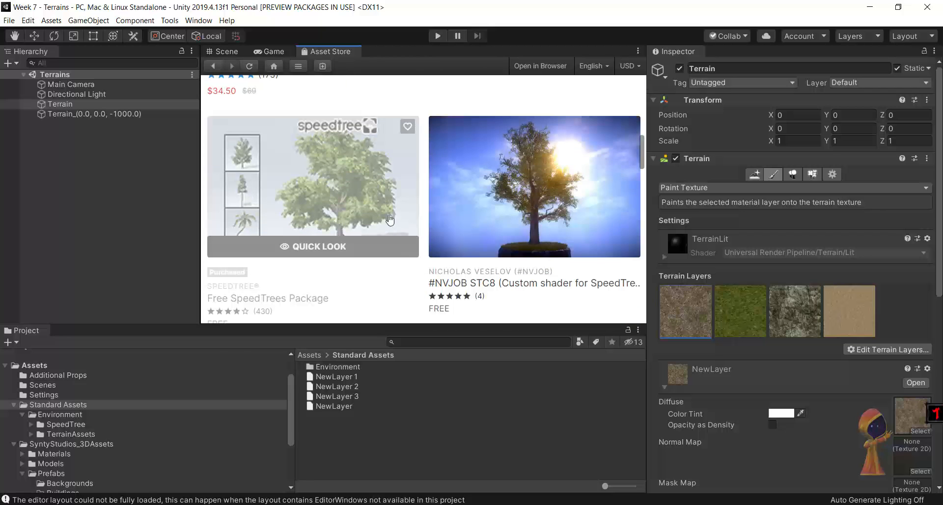
pyautogui.click(338, 246)
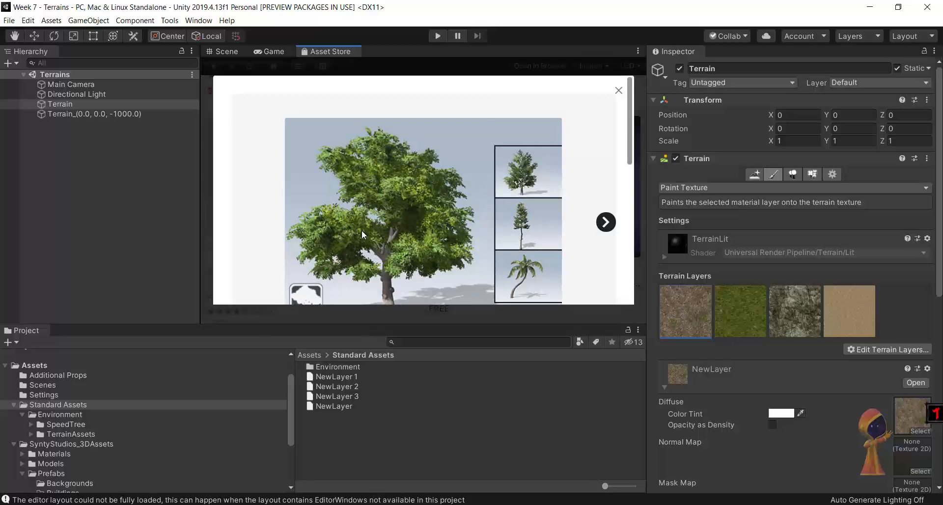
pyautogui.scroll(-3, 419, 225)
pyautogui.scroll(-3, 419, 227)
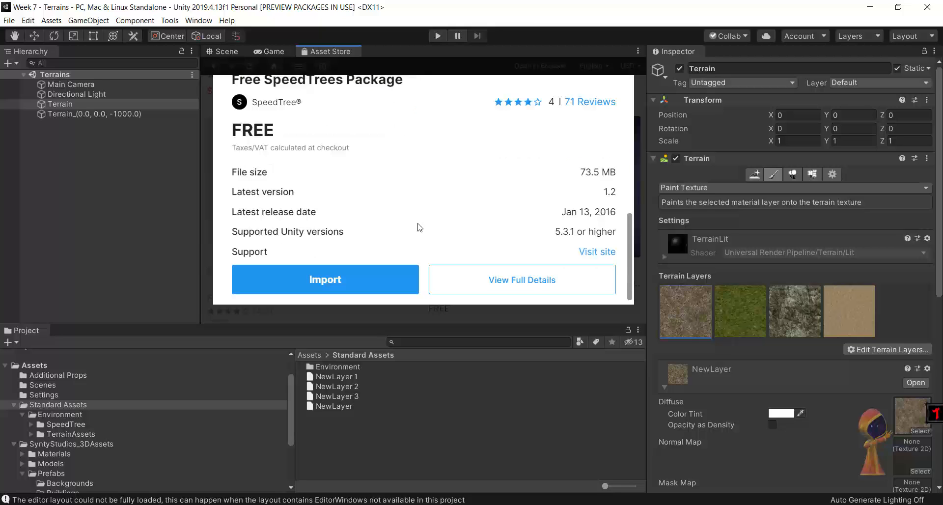
pyautogui.click(354, 282)
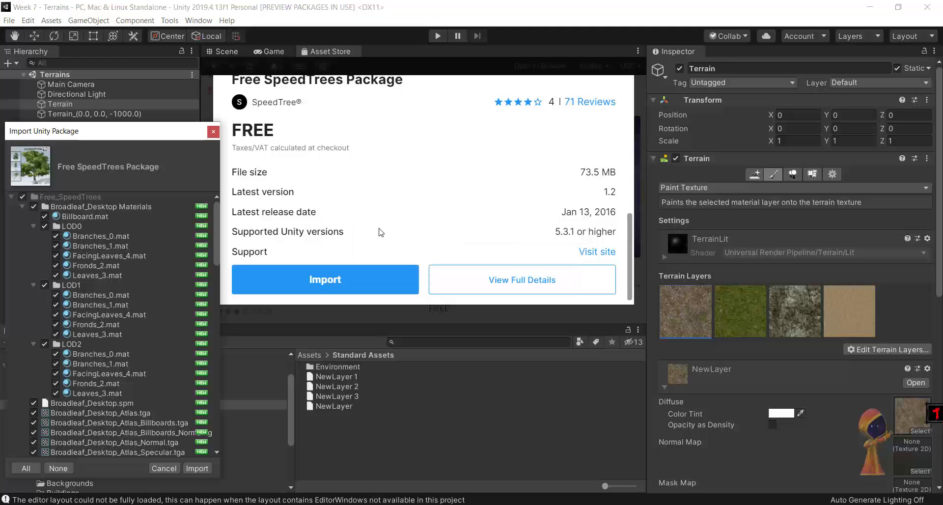
pyautogui.click(379, 229)
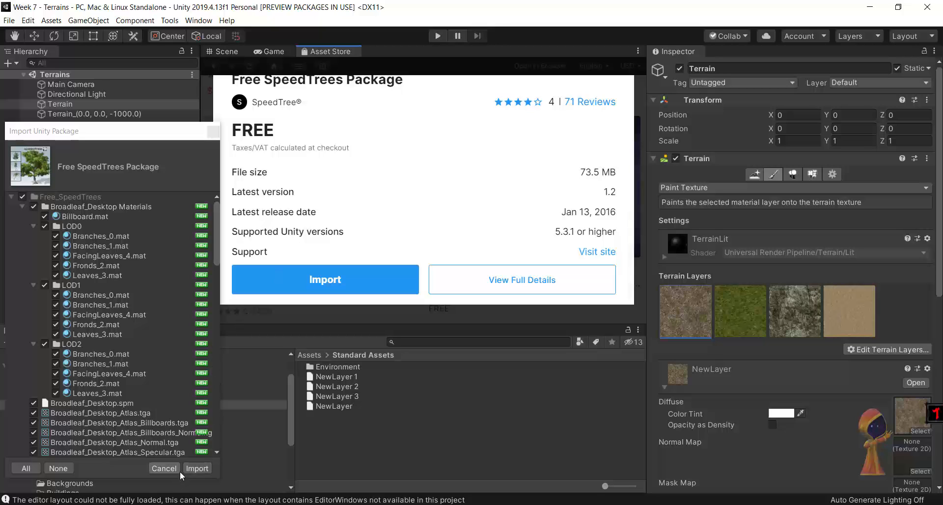
pyautogui.click(194, 469)
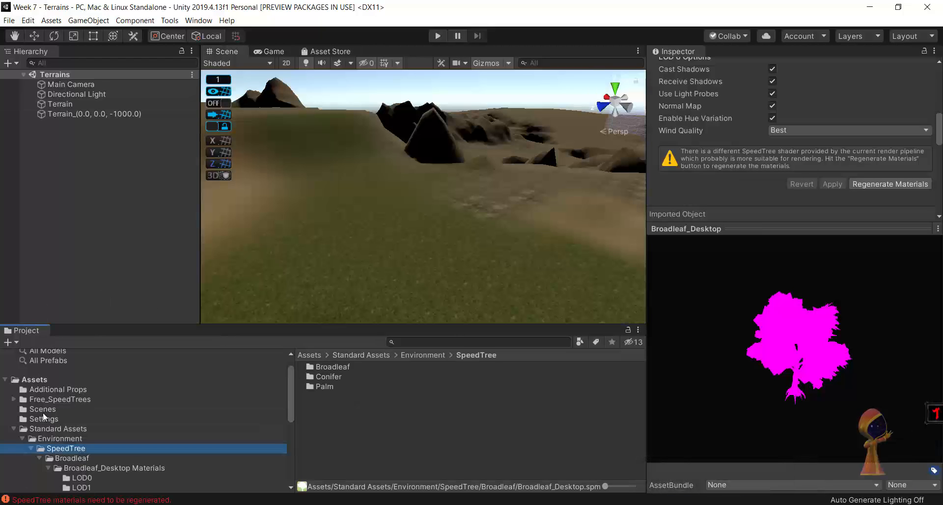
# Regenerate the materials of the Broadleaf_Desktop tree in the Standard Assets SpeedTree Broadleaf folder.
pyautogui.click(77, 459)
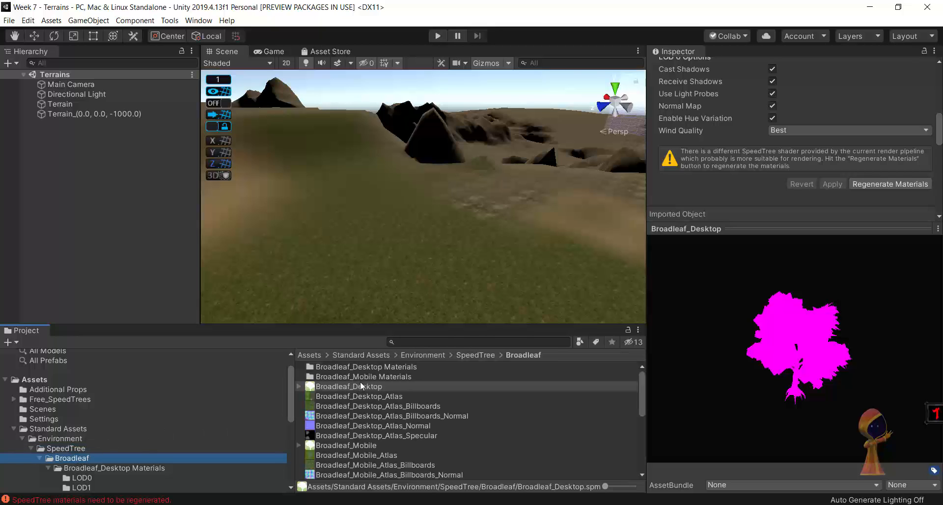
pyautogui.click(361, 386)
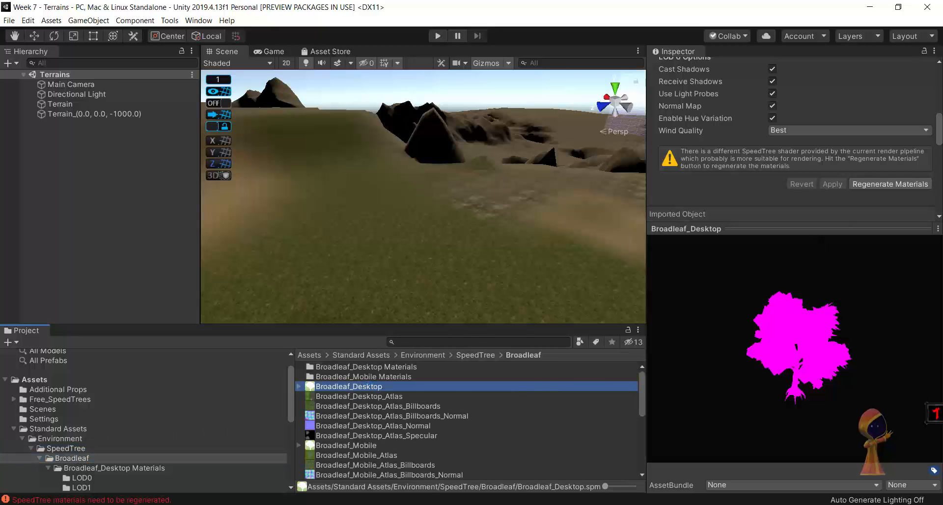
pyautogui.click(890, 186)
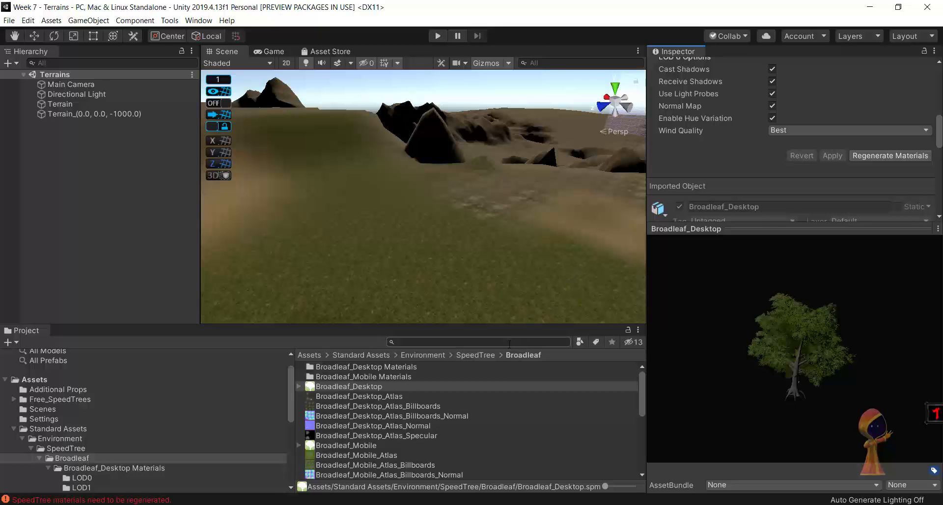
# Regenerate the materials of the Broadleaf_Mobile tree in the SpeedTree Broadleaf folder.
pyautogui.click(375, 446)
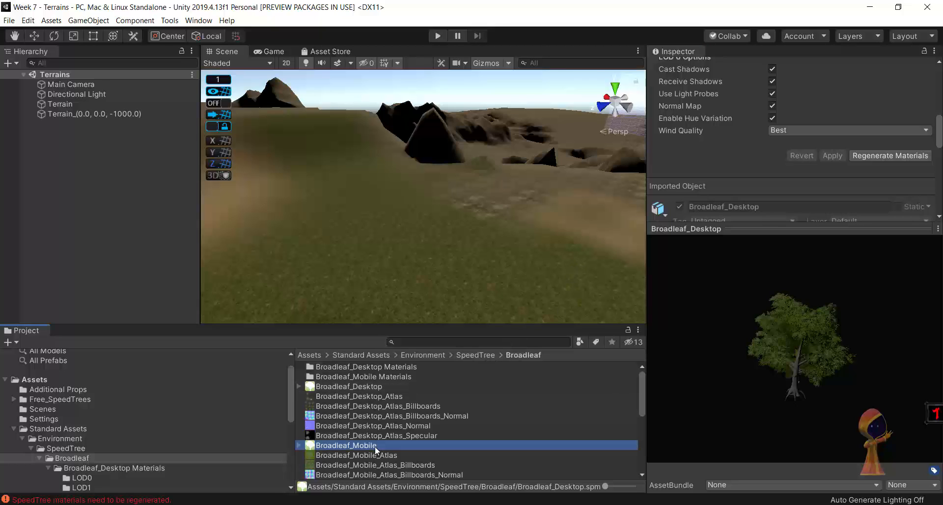
pyautogui.click(889, 184)
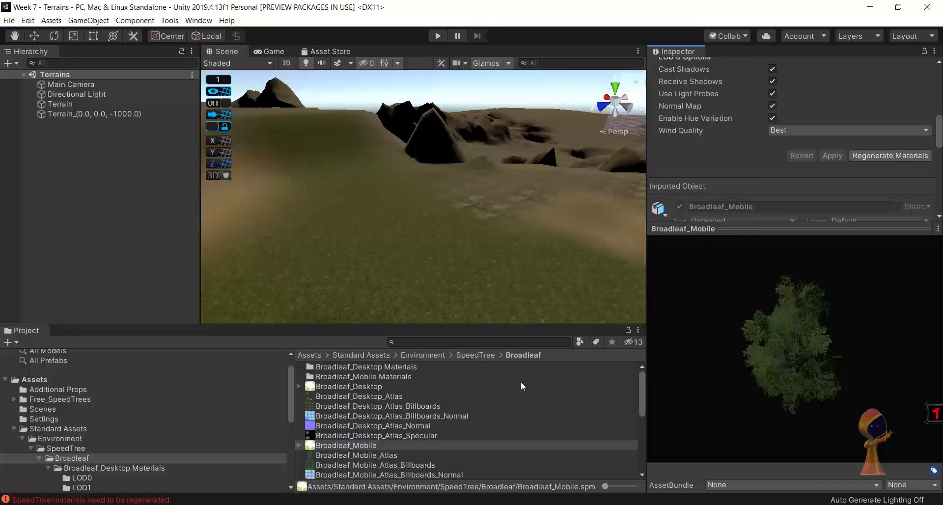
pyautogui.scroll(-5, 507, 412)
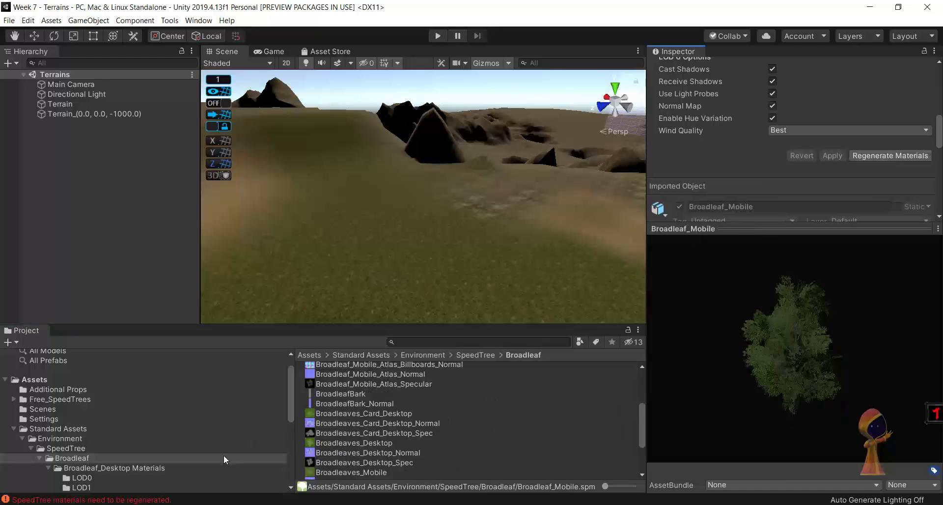
pyautogui.scroll(-3, 223, 455)
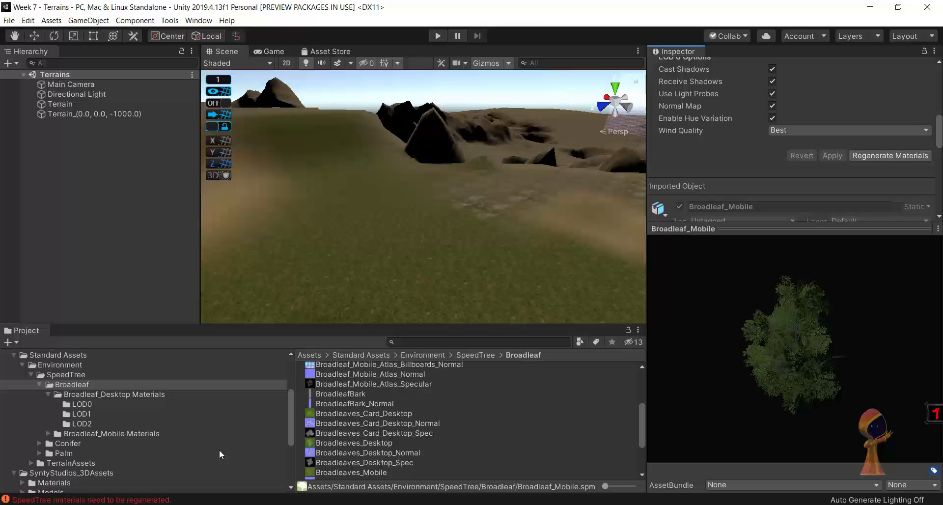
# Open the SpeedTree Conifer folder and move the Conifer_Desktop tree into its Conifer_Desktop Materials subfolder.
pyautogui.click(40, 383)
pyautogui.click(56, 395)
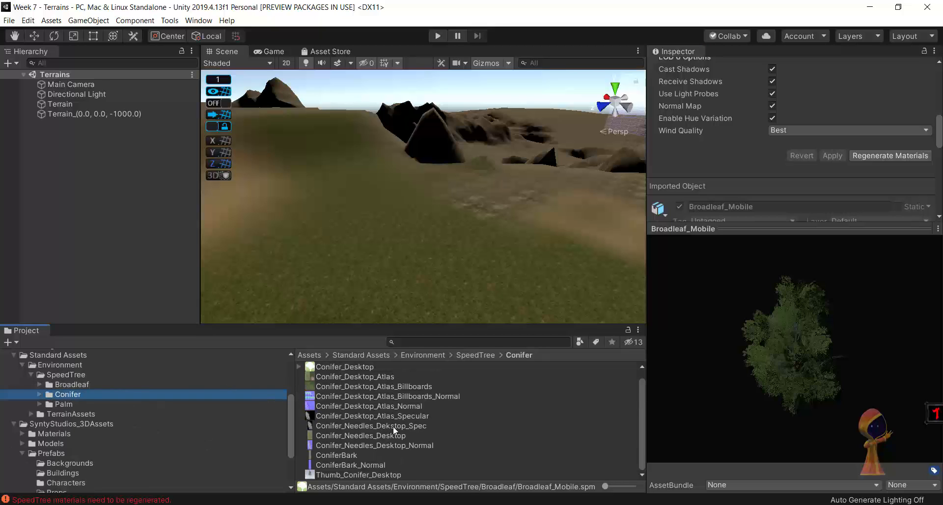
pyautogui.moveTo(368, 368); pyautogui.dragTo(407, 364)
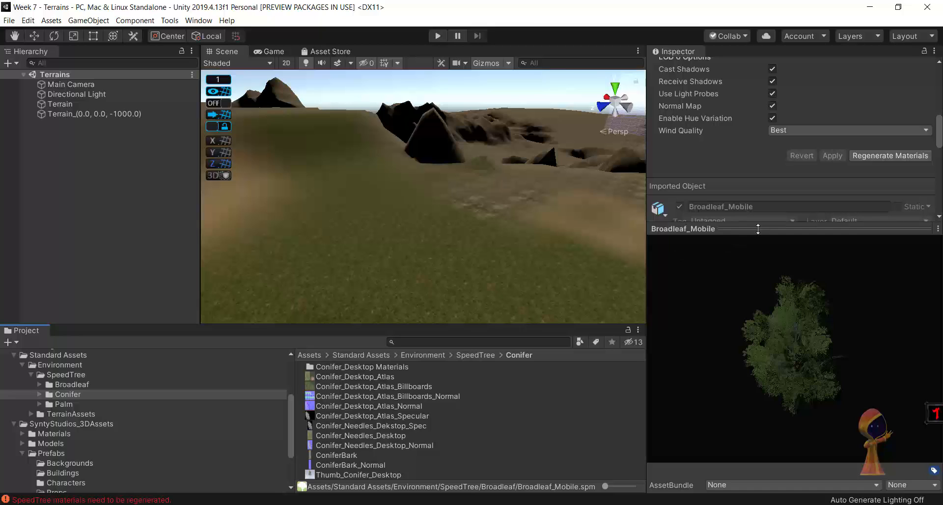
pyautogui.scroll(5, 818, 196)
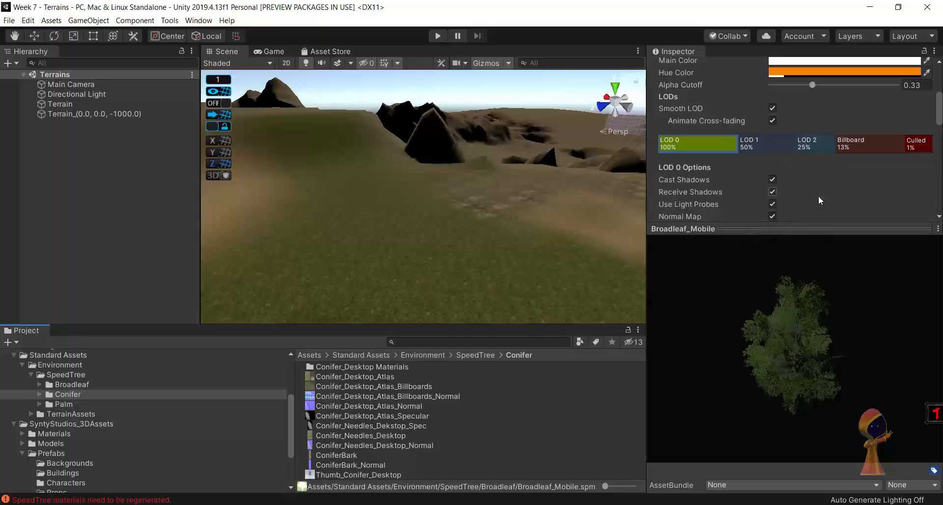
pyautogui.scroll(-10, 818, 195)
pyautogui.scroll(-3, 829, 191)
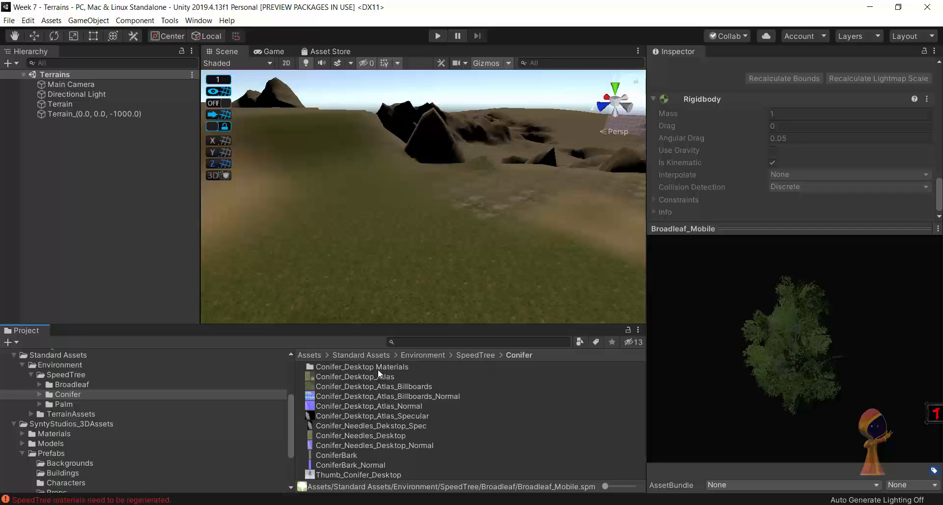
pyautogui.click(381, 416)
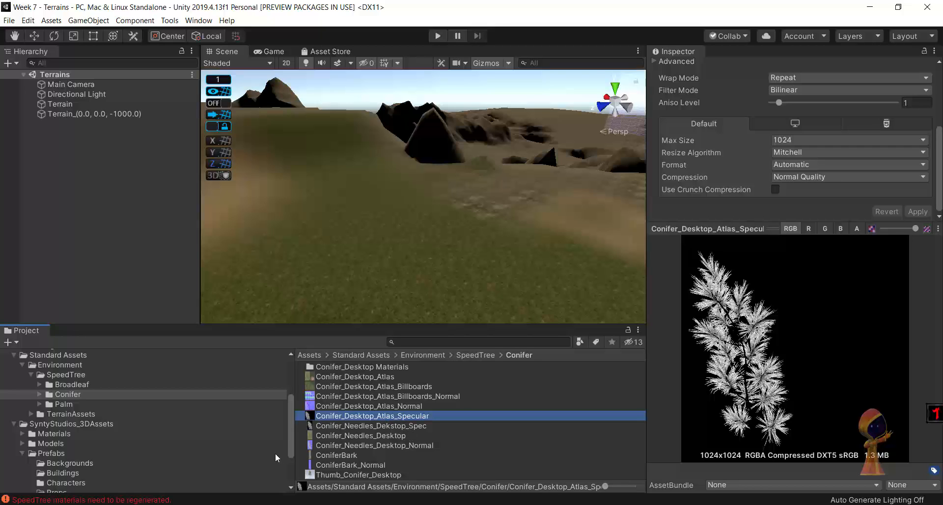
# Regenerate the materials of the Palm_Desktop tree in the SpeedTree Palm folder.
pyautogui.click(63, 403)
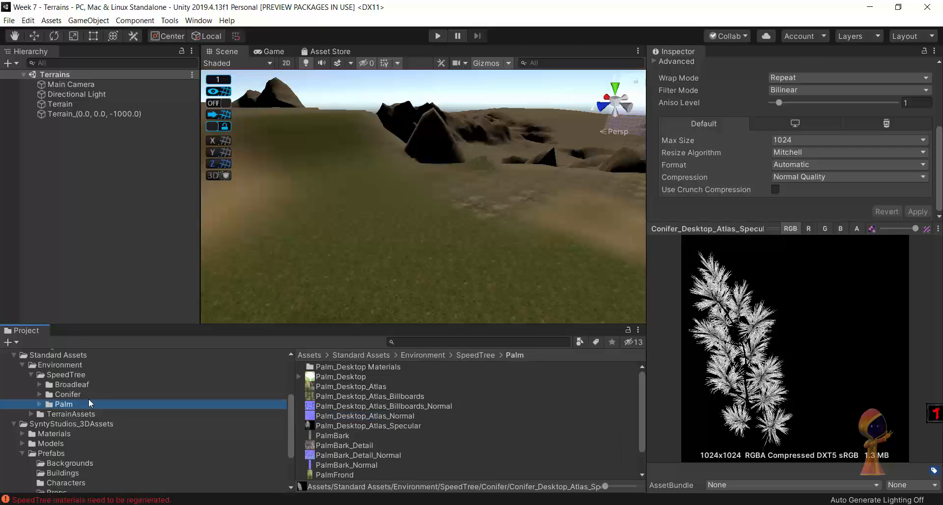
pyautogui.click(363, 376)
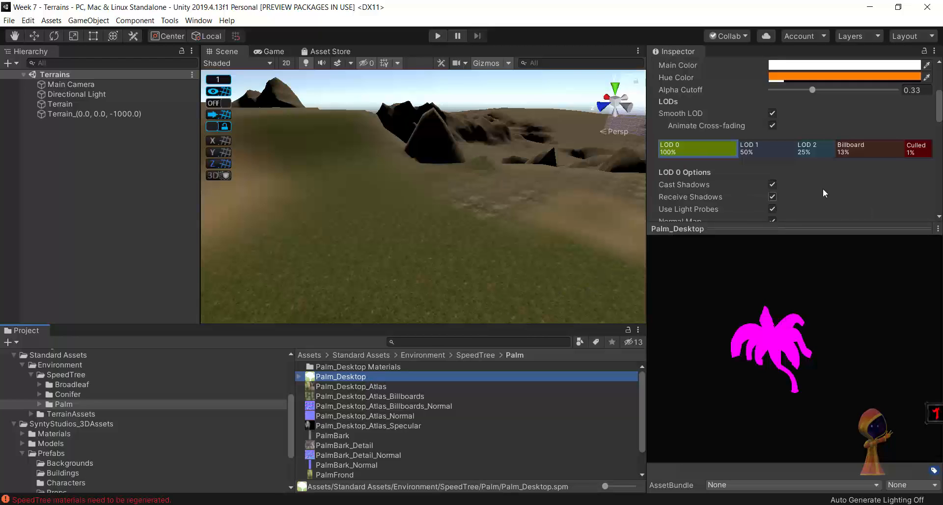
pyautogui.scroll(-10, 830, 182)
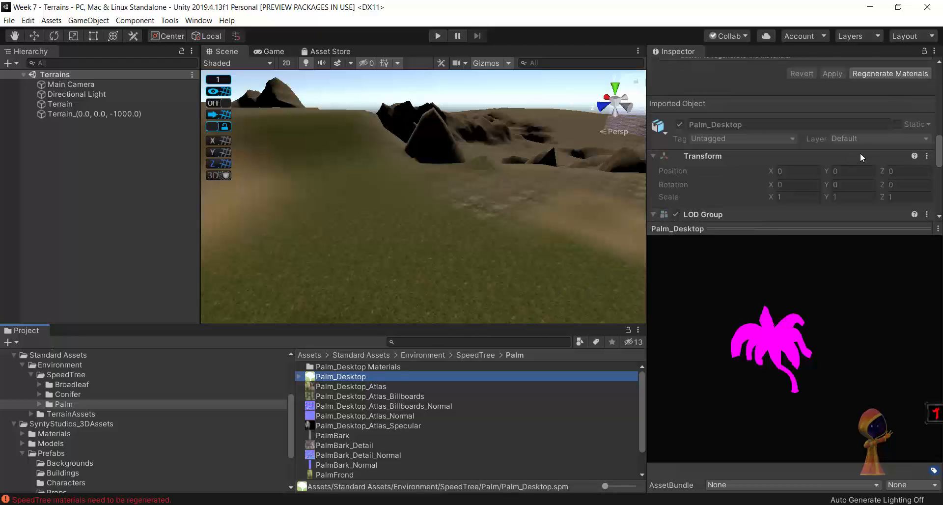
pyautogui.scroll(5, 873, 122)
pyautogui.scroll(-2, 877, 142)
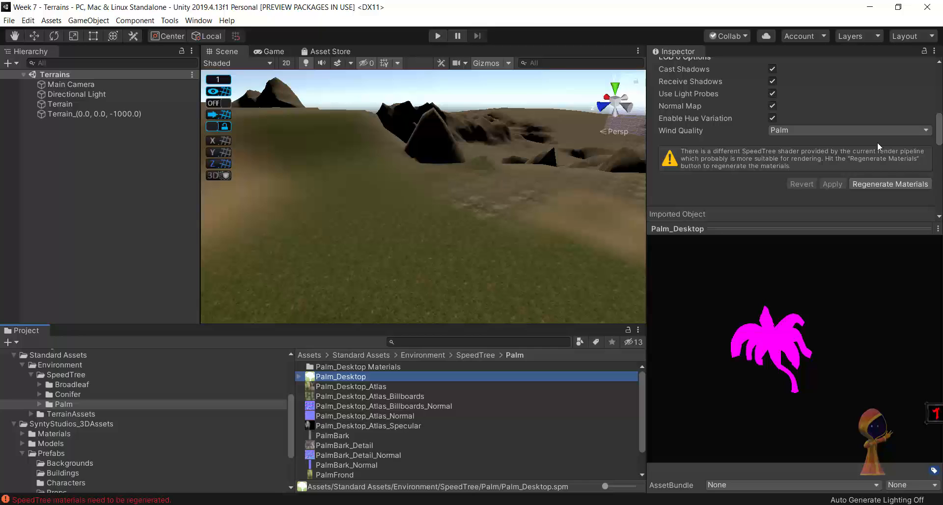
pyautogui.click(888, 184)
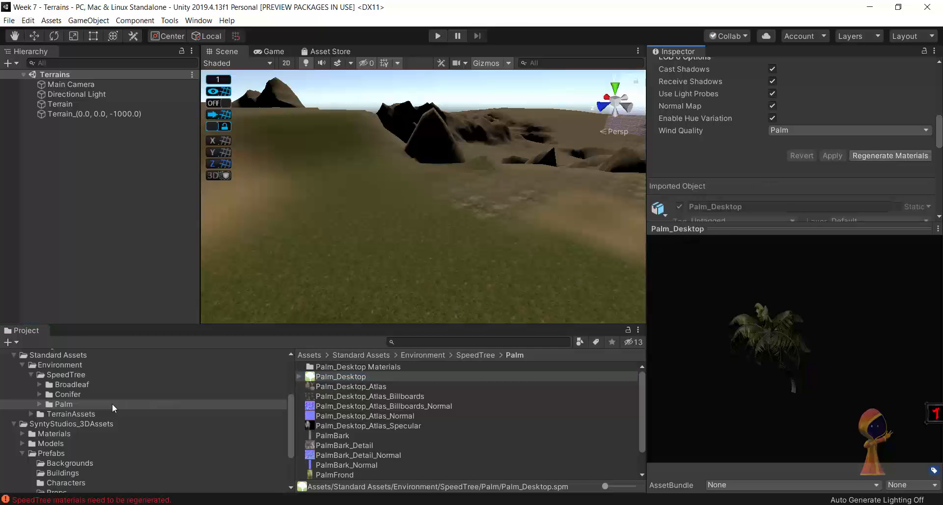
pyautogui.scroll(-2, 397, 442)
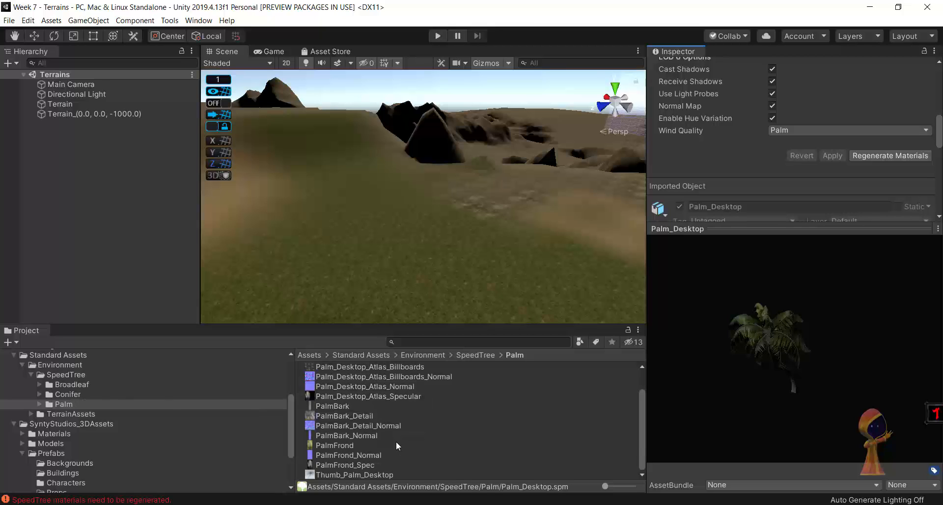
pyautogui.scroll(2, 395, 446)
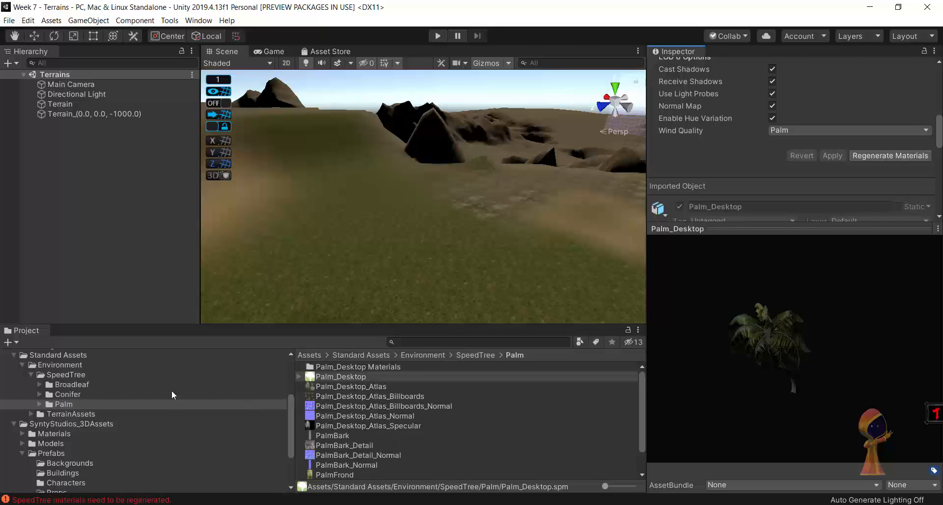
# Regenerate the materials of the Conifer_Desktop tree inside the Conifer_Desktop Materials folder.
pyautogui.click(73, 394)
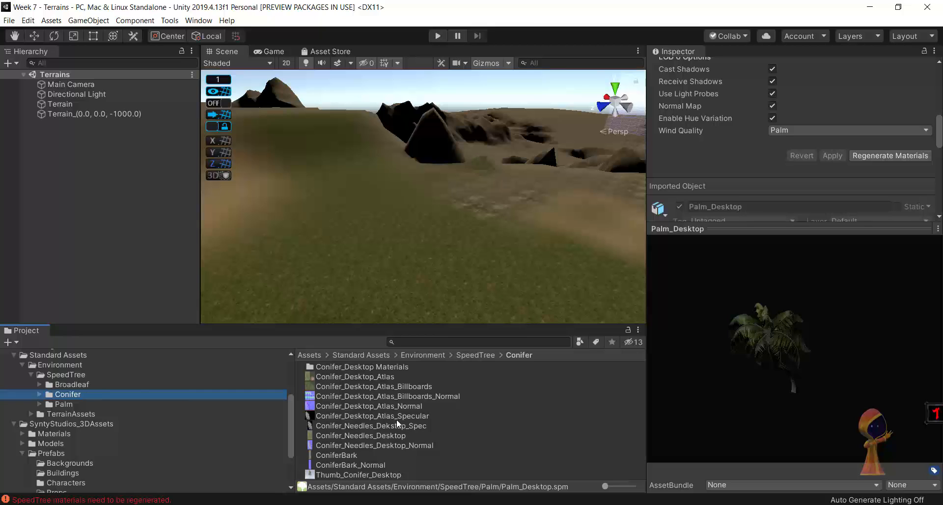
pyautogui.click(364, 455)
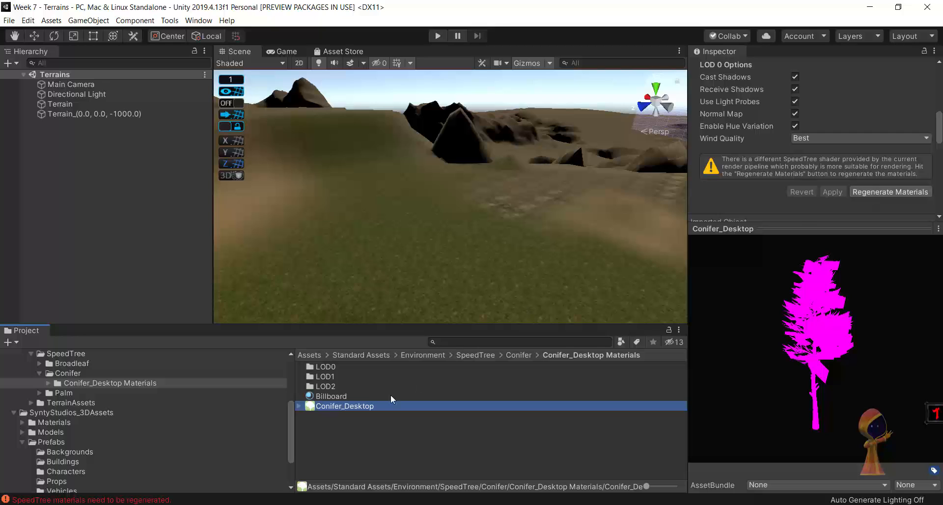
pyautogui.click(873, 194)
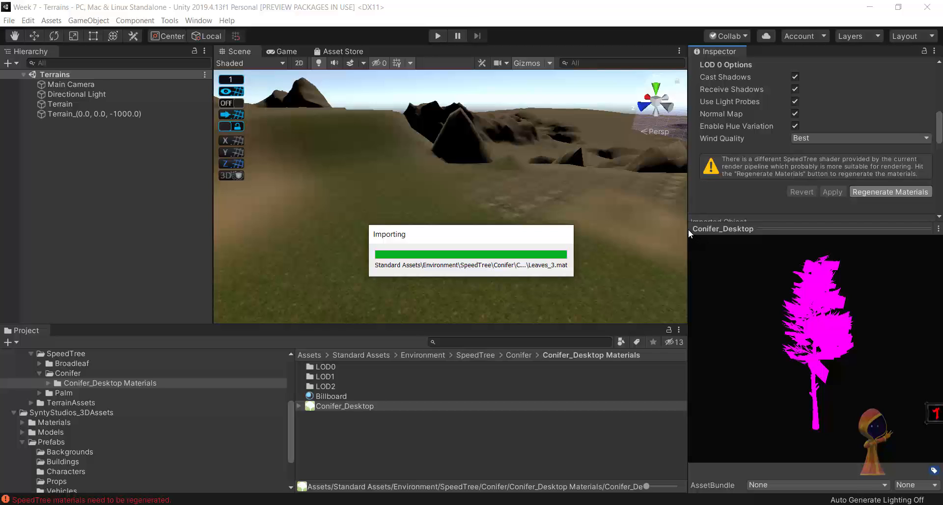
# Add the Standard Assets Broadleaf_Desktop prefab to the Paint Trees list of the main terrain.
pyautogui.click(649, 228)
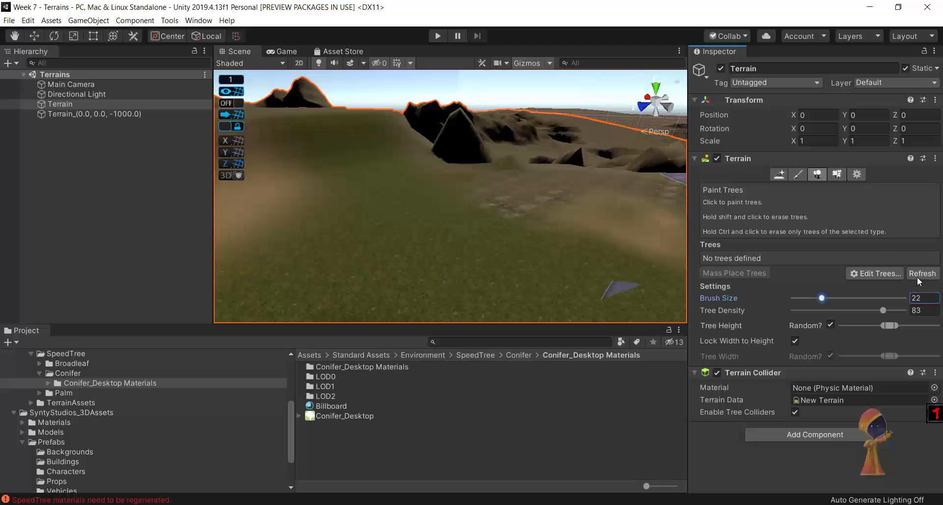
pyautogui.click(890, 278)
pyautogui.click(886, 273)
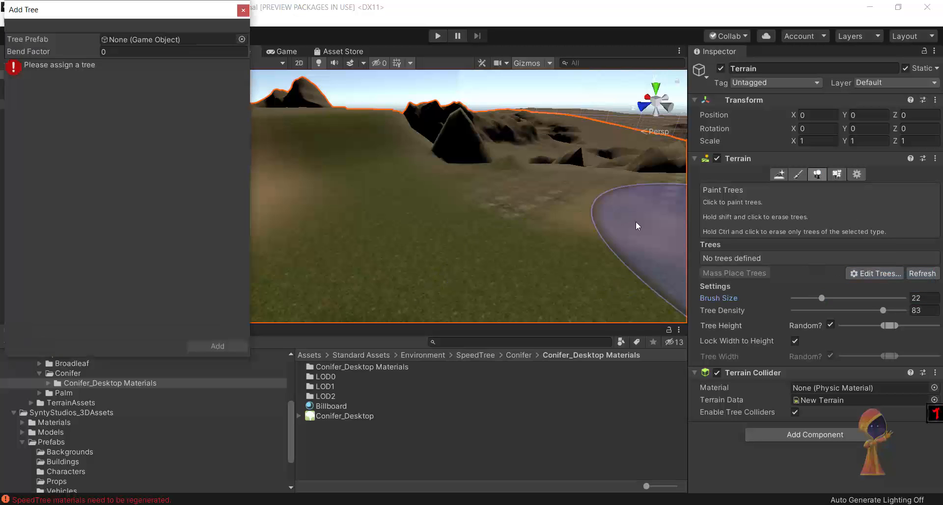
pyautogui.click(242, 38)
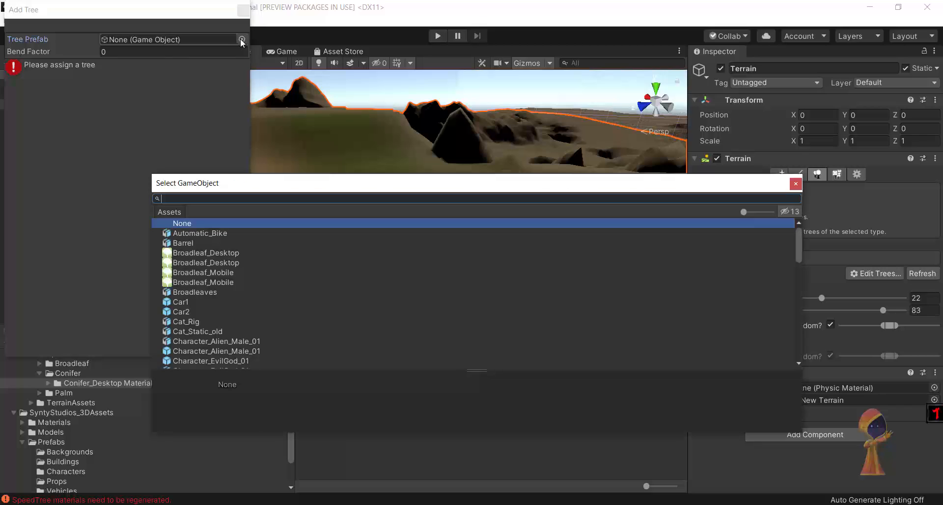
pyautogui.click(213, 253)
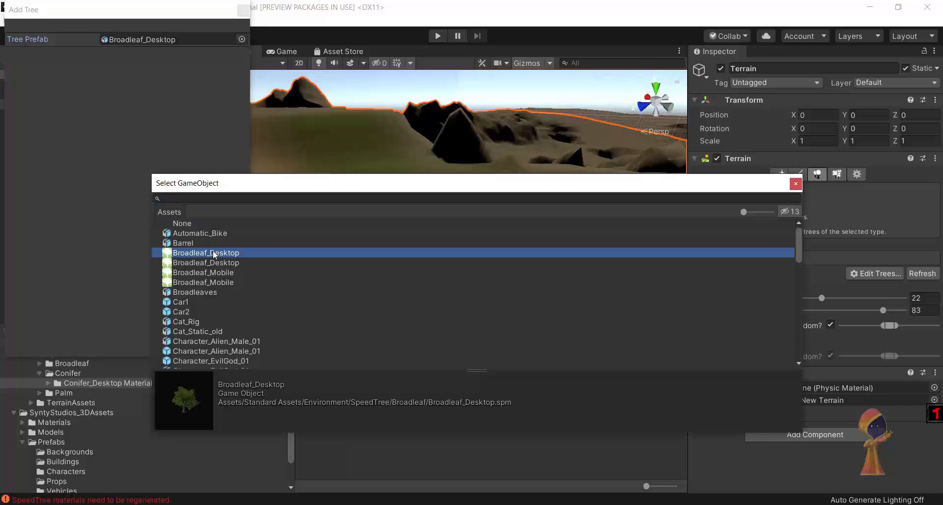
pyautogui.click(216, 259)
pyautogui.click(216, 252)
pyautogui.doubleClick(216, 252)
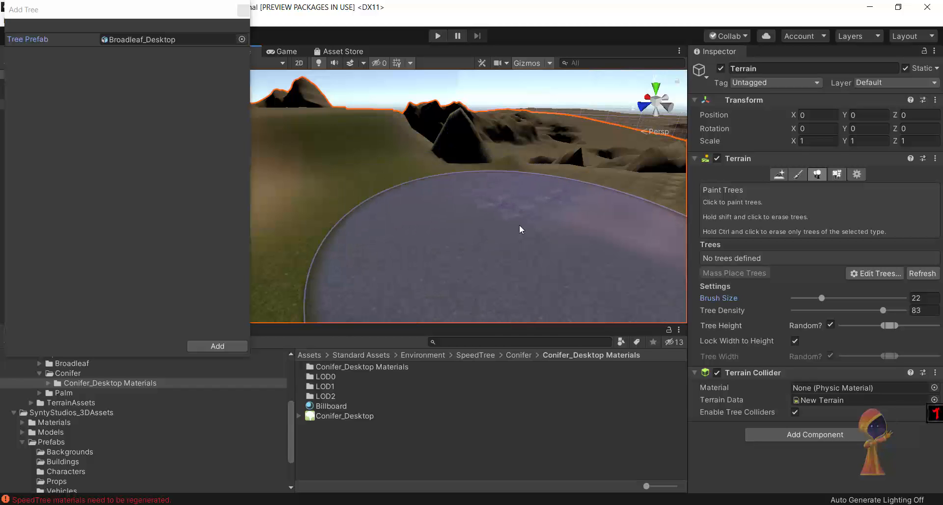
pyautogui.scroll(-3, 502, 217)
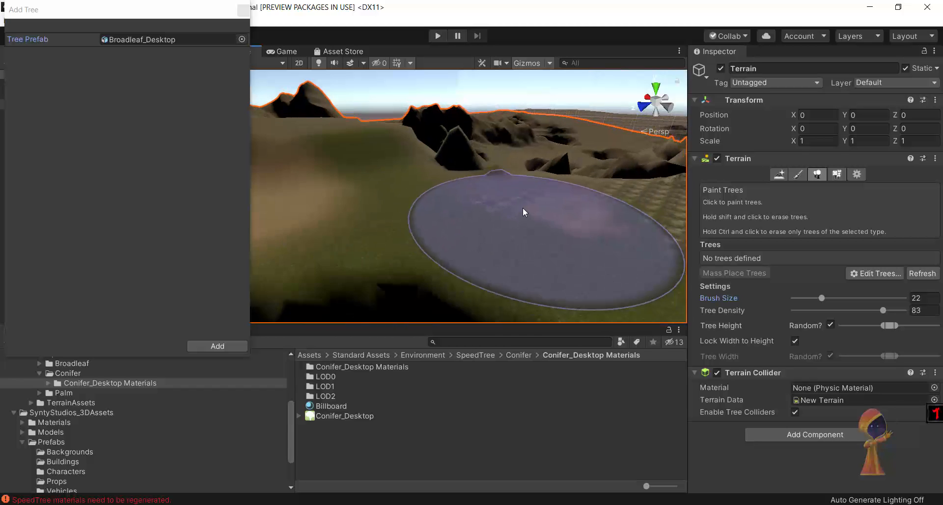
pyautogui.scroll(-3, 521, 210)
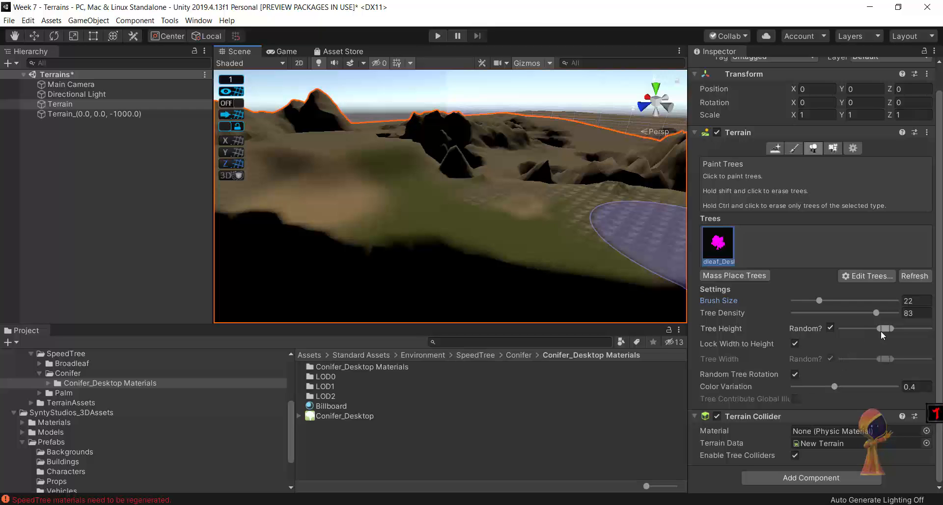
# Set the tree brush size to 36 and paint dense broadleaf clusters on the grassy plateau and on the nearby ground beyond the pit.
pyautogui.moveTo(881, 328)
pyautogui.mouseDown()
pyautogui.moveTo(861, 328)
pyautogui.moveTo(884, 328)
pyautogui.mouseUp()
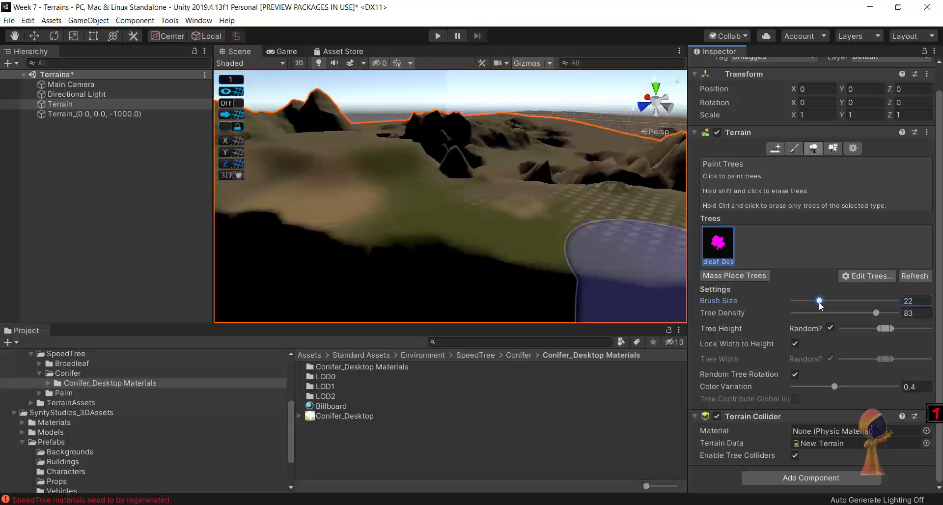
pyautogui.moveTo(818, 300); pyautogui.dragTo(825, 301)
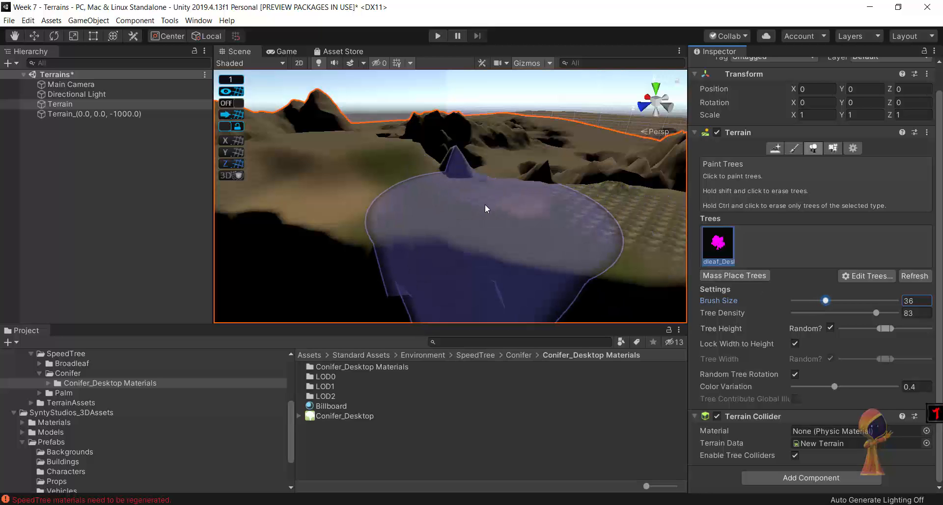
pyautogui.moveTo(473, 199)
pyautogui.mouseDown()
pyautogui.moveTo(506, 198)
pyautogui.moveTo(505, 190)
pyautogui.mouseUp()
pyautogui.scroll(-2, 505, 190)
pyautogui.click(574, 202)
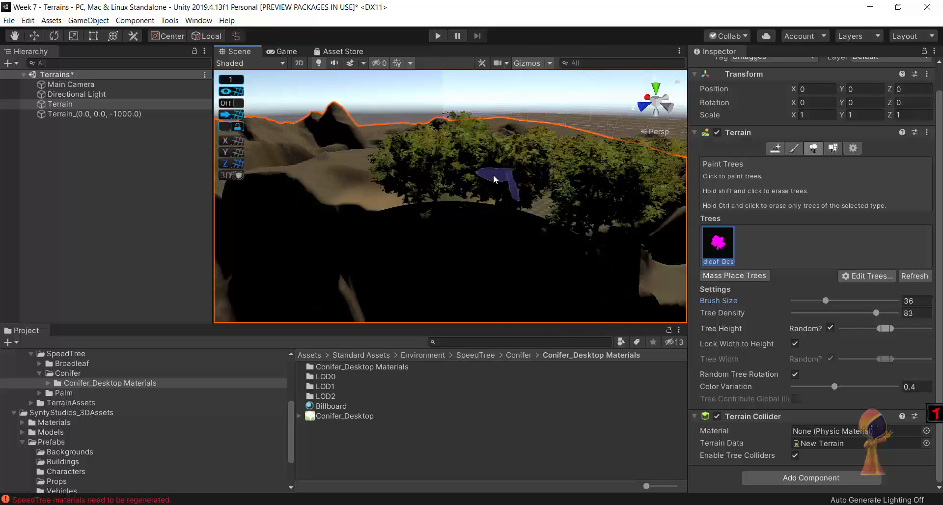
pyautogui.scroll(-2, 412, 175)
pyautogui.scroll(-4, 320, 210)
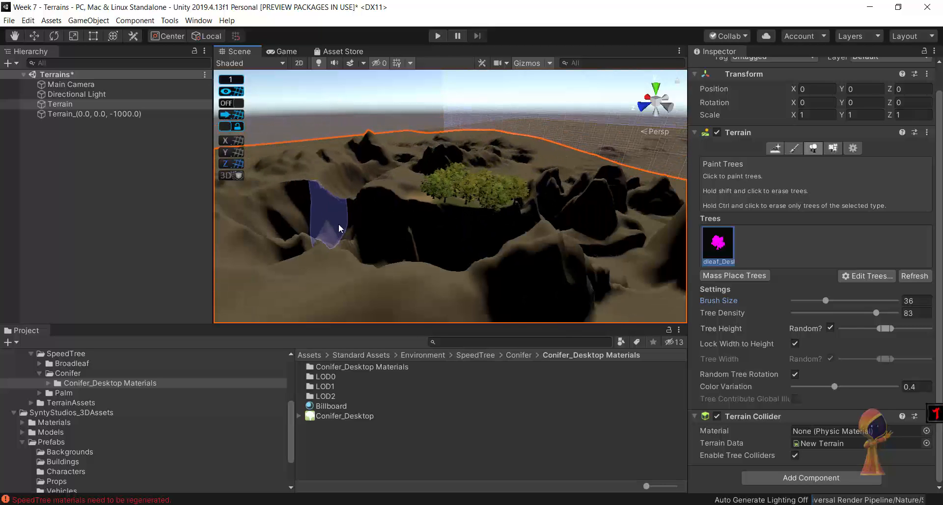
pyautogui.moveTo(328, 275)
pyautogui.mouseDown()
pyautogui.moveTo(392, 290)
pyautogui.moveTo(517, 272)
pyautogui.mouseUp()
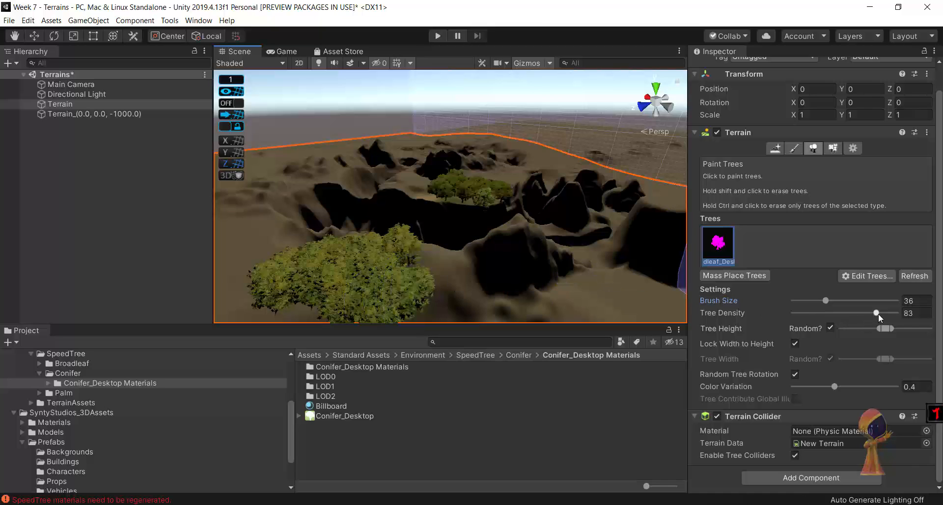
# Set the tree density to 20 and paint sparse broadleaf trees around the outer areas of the terrain.
pyautogui.moveTo(877, 313); pyautogui.dragTo(805, 320)
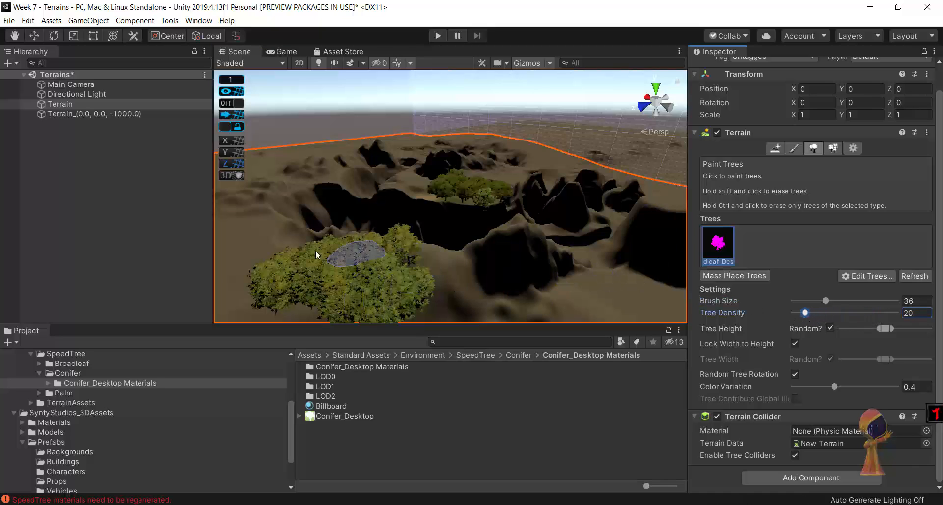
pyautogui.click(255, 230)
pyautogui.moveTo(256, 229)
pyautogui.mouseDown()
pyautogui.moveTo(267, 185)
pyautogui.moveTo(291, 164)
pyautogui.moveTo(342, 153)
pyautogui.mouseUp()
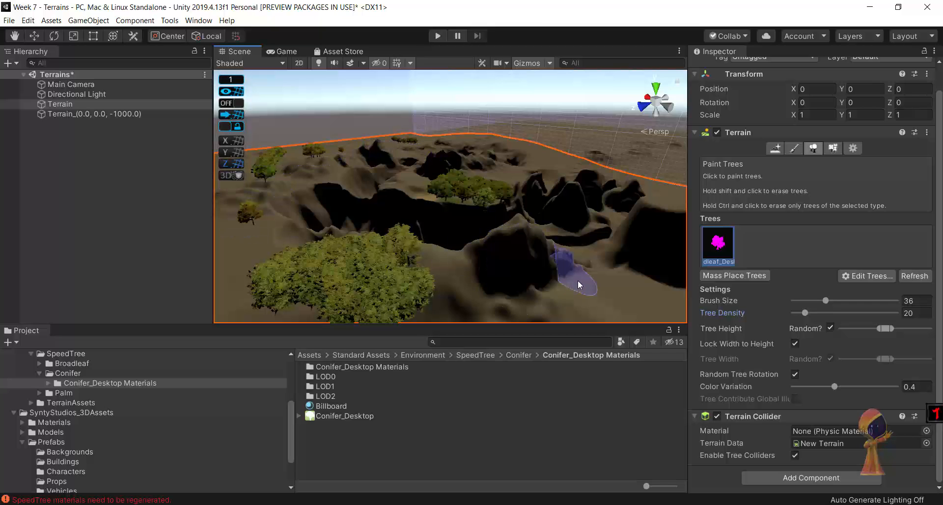
pyautogui.moveTo(592, 281)
pyautogui.mouseDown()
pyautogui.moveTo(633, 282)
pyautogui.moveTo(657, 243)
pyautogui.moveTo(645, 273)
pyautogui.moveTo(662, 208)
pyautogui.moveTo(639, 218)
pyautogui.moveTo(540, 191)
pyautogui.moveTo(557, 160)
pyautogui.moveTo(499, 156)
pyautogui.mouseUp()
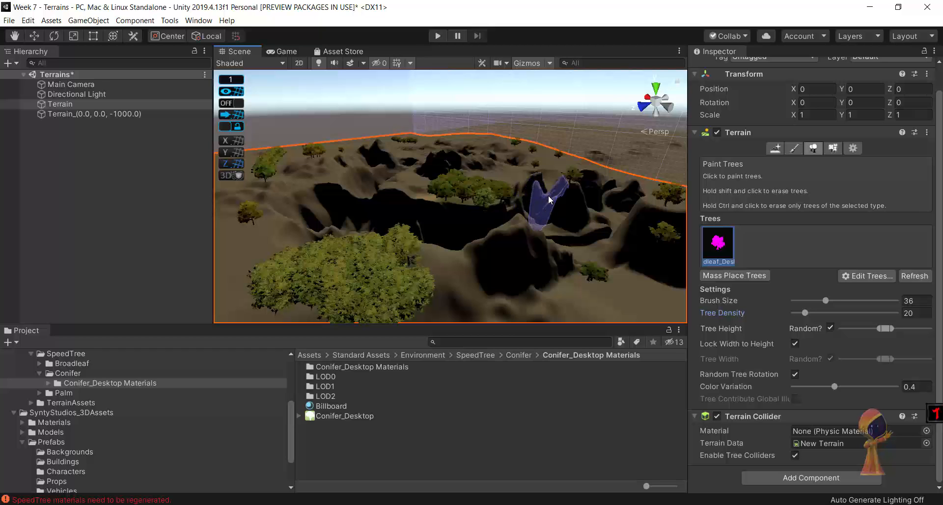
pyautogui.scroll(-3, 549, 197)
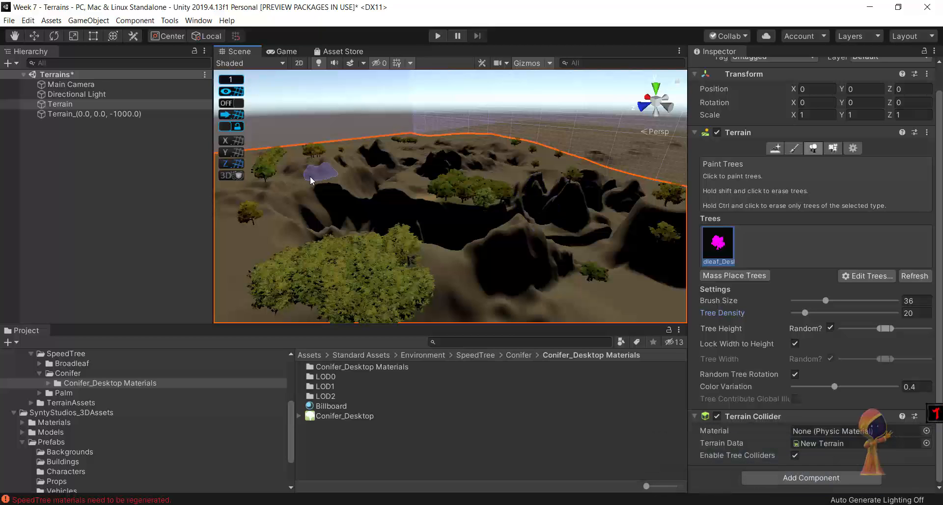
# Paint a row of broadleaf trees on the open ground between the hills and the pit.
pyautogui.scroll(-4, 317, 209)
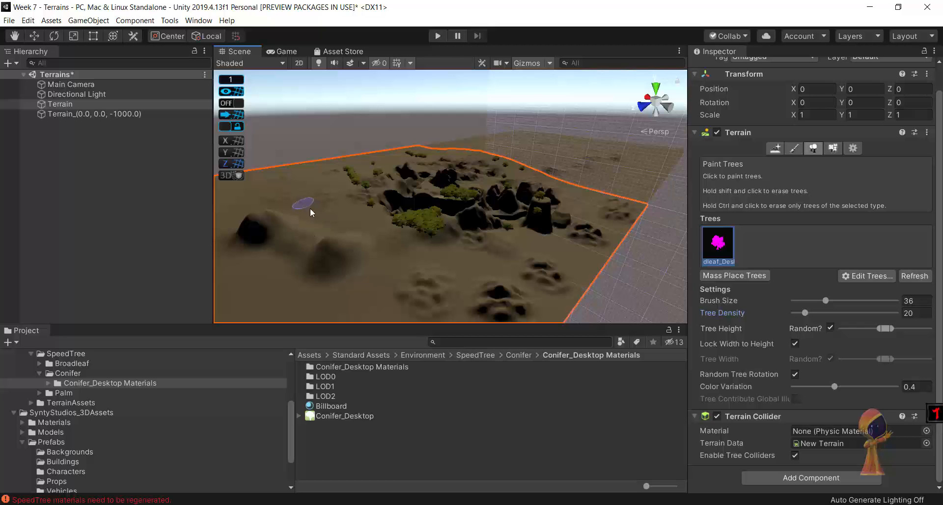
pyautogui.click(357, 242)
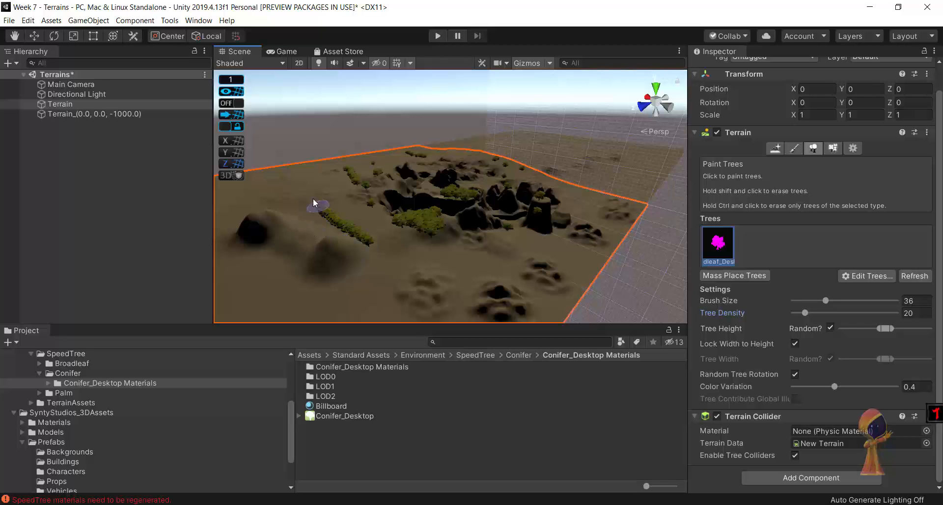
pyautogui.scroll(4, 296, 221)
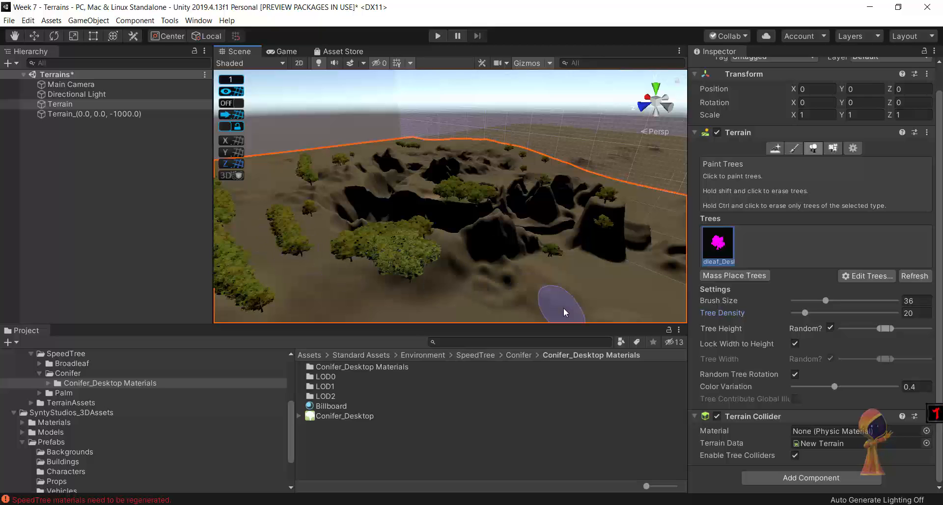
# Set the tree density to 11 and paint more rows of broadleaf trees around the pit and across the outer ground and hills.
pyautogui.click(826, 301)
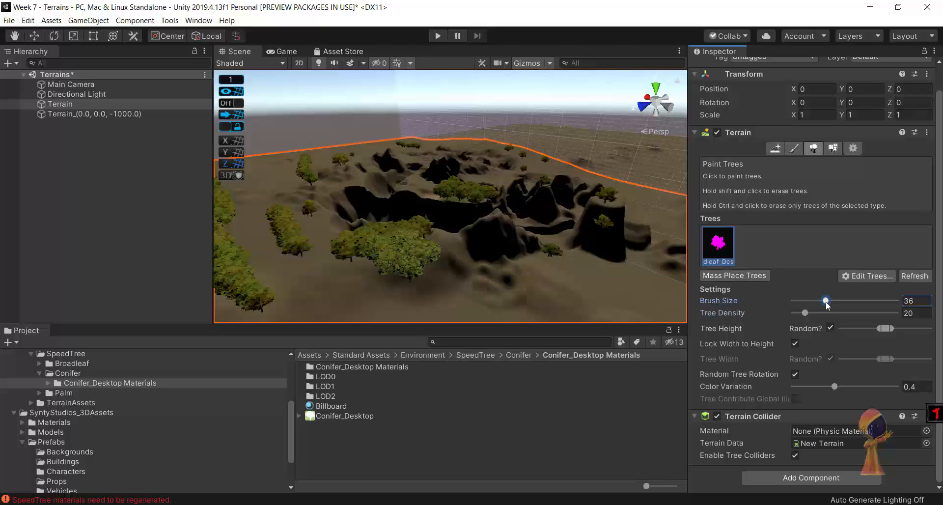
pyautogui.moveTo(803, 314); pyautogui.dragTo(794, 314)
pyautogui.moveTo(317, 269)
pyautogui.mouseDown()
pyautogui.moveTo(378, 288)
pyautogui.moveTo(552, 297)
pyautogui.moveTo(614, 283)
pyautogui.moveTo(600, 246)
pyautogui.mouseUp()
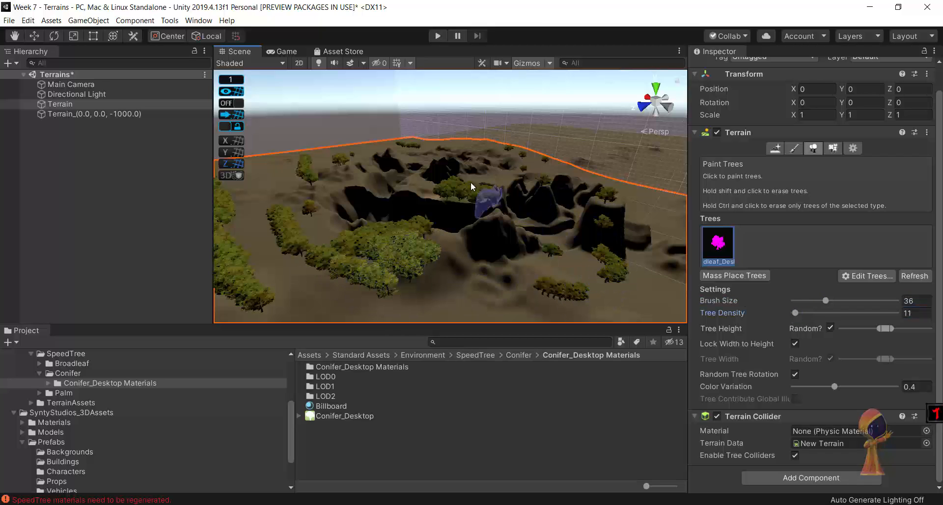
pyautogui.click(267, 252)
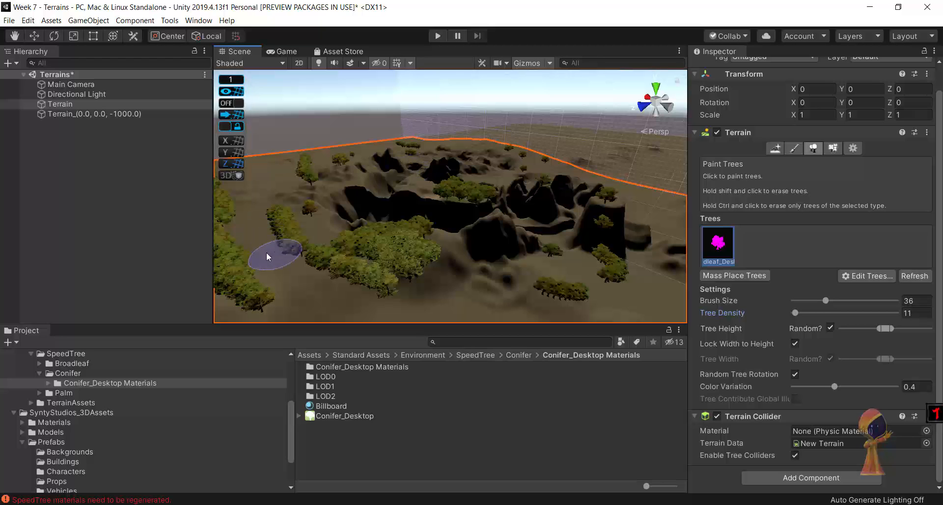
pyautogui.moveTo(279, 176); pyautogui.dragTo(263, 191)
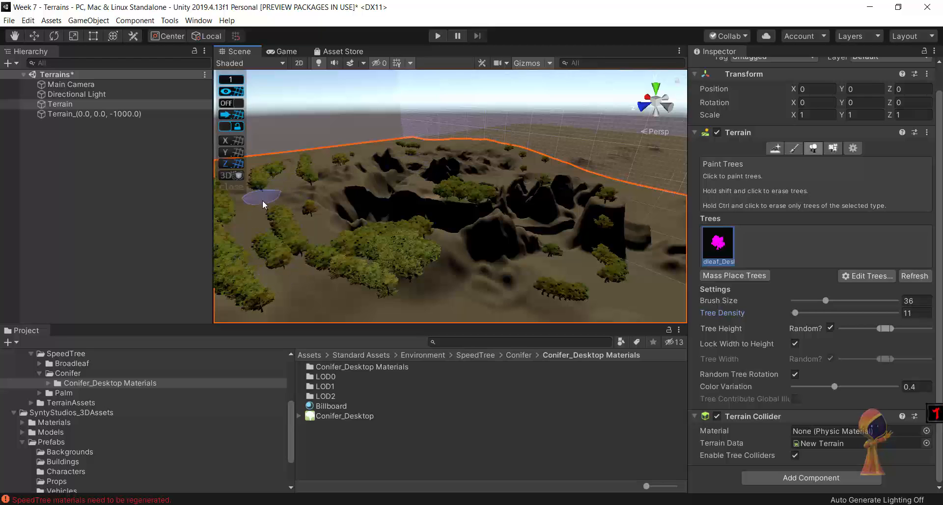
pyautogui.scroll(-5, 278, 220)
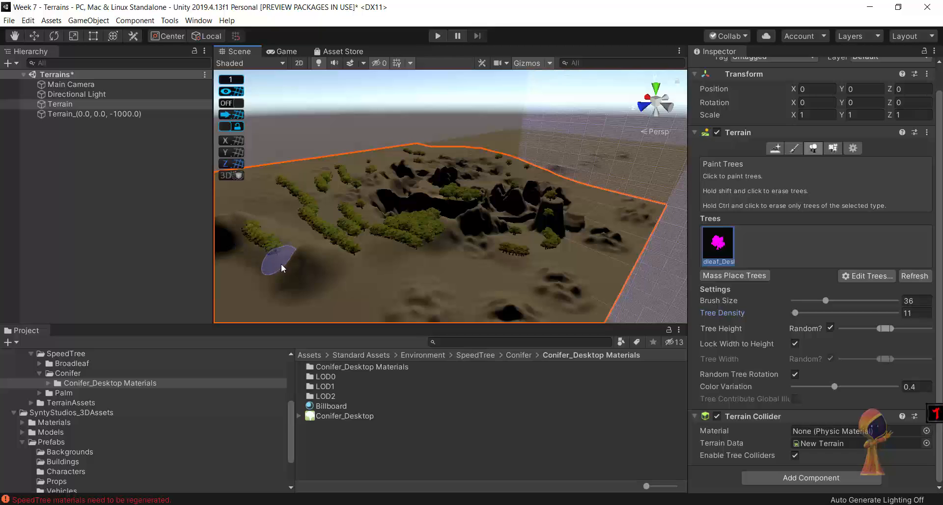
pyautogui.click(305, 282)
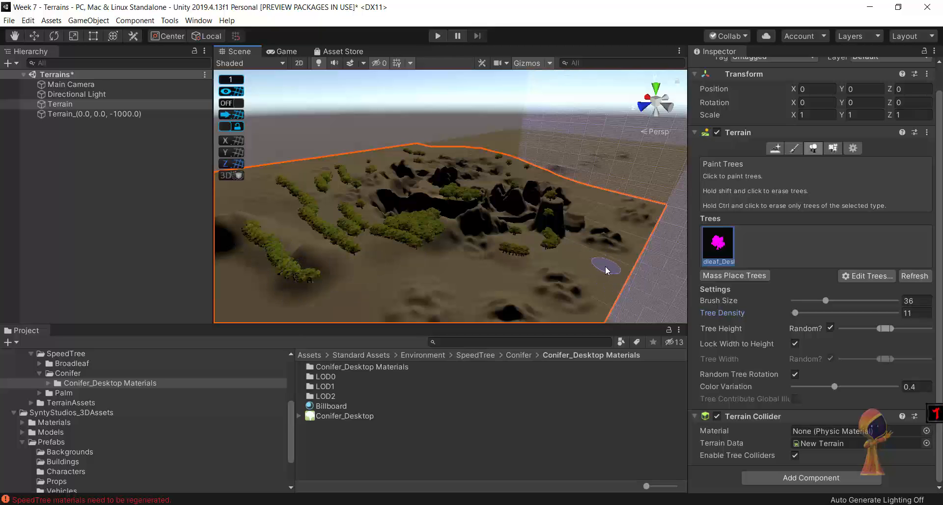
# Add the GrassFrond01AlbedoAlpha texture as a grass detail for the terrain, keeping the default grass settings.
pyautogui.click(832, 149)
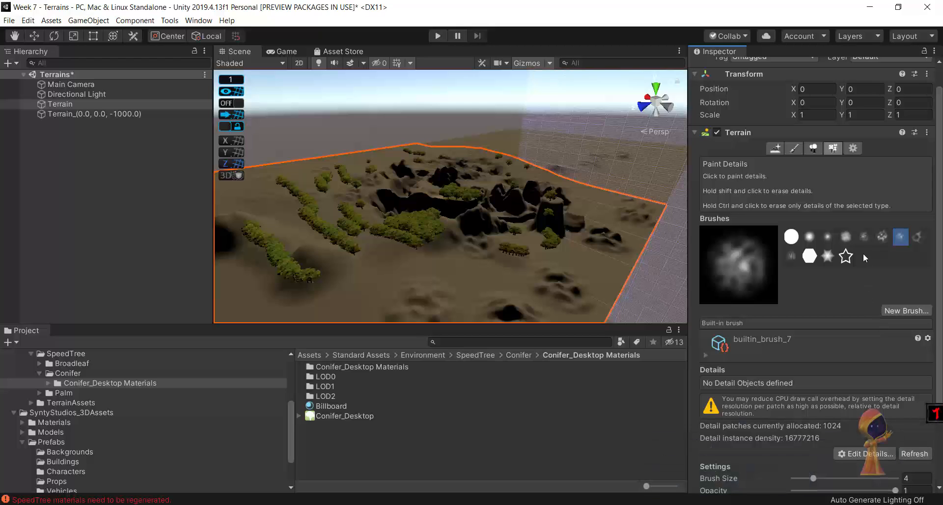
pyautogui.scroll(-4, 883, 337)
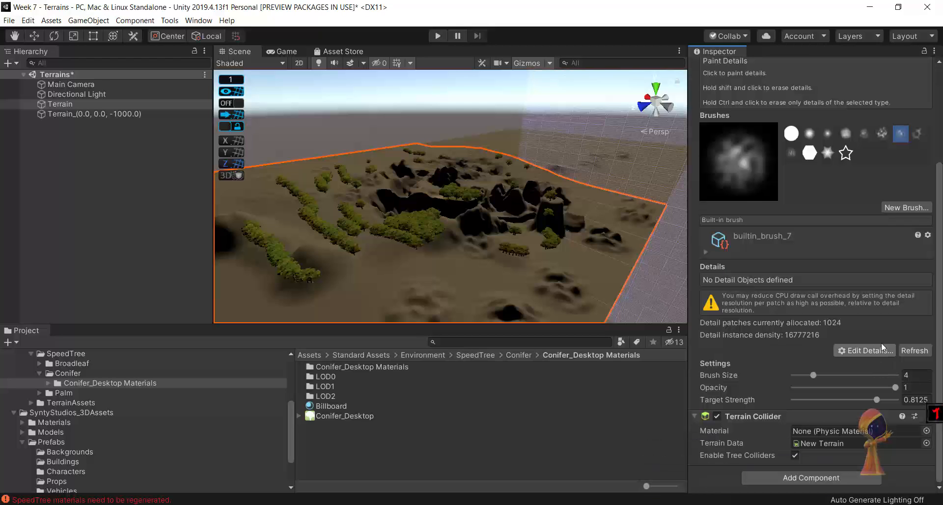
pyautogui.click(884, 350)
pyautogui.click(870, 353)
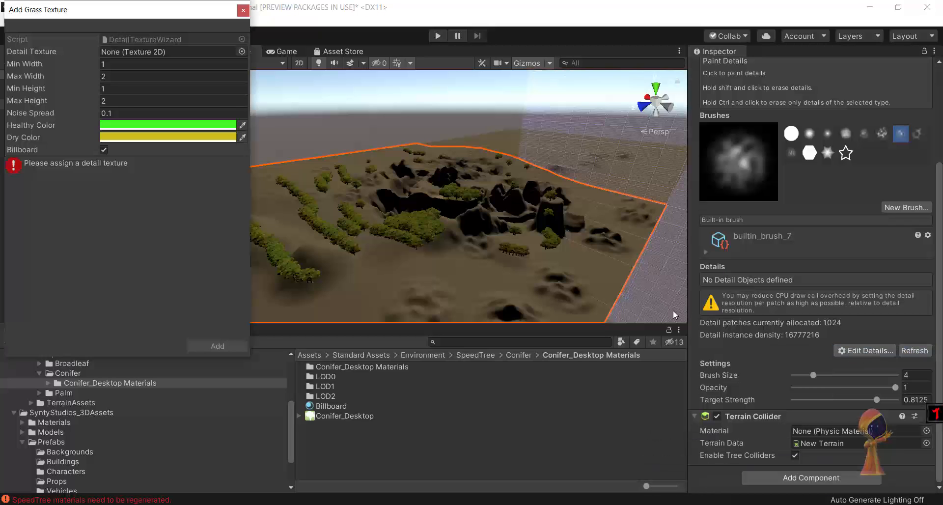
pyautogui.click(241, 51)
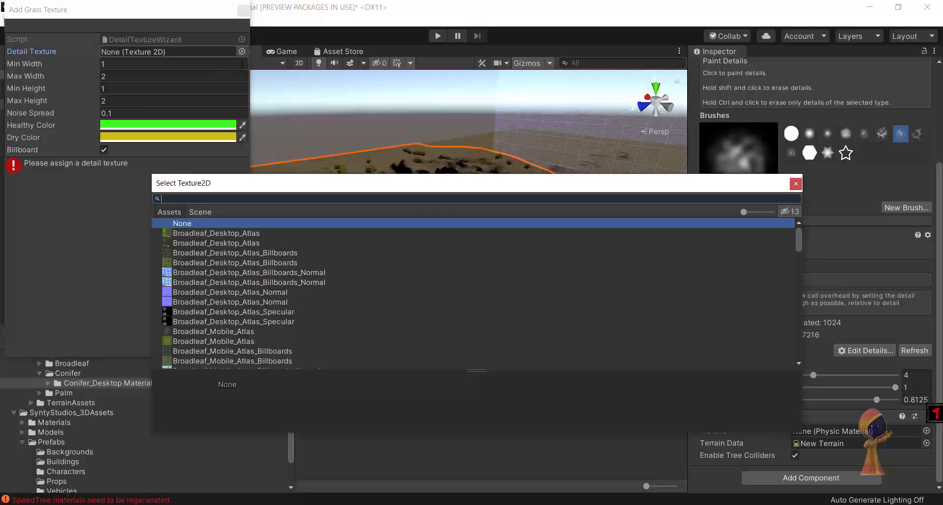
pyautogui.write('gr')
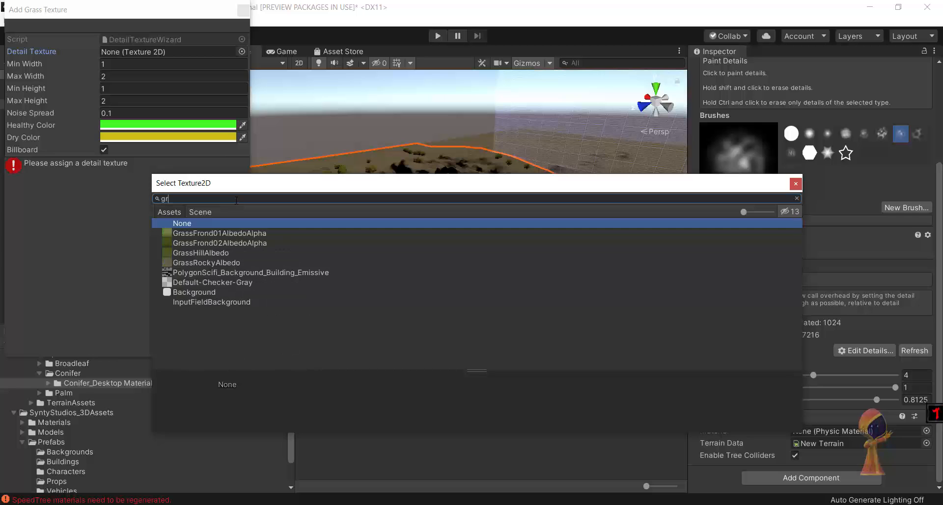
pyautogui.write('ass')
pyautogui.click(231, 233)
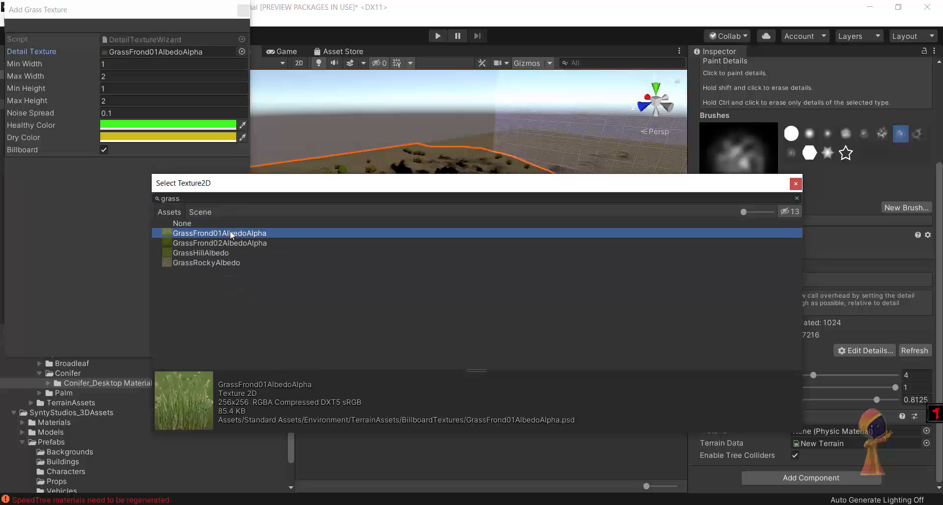
pyautogui.doubleClick(231, 231)
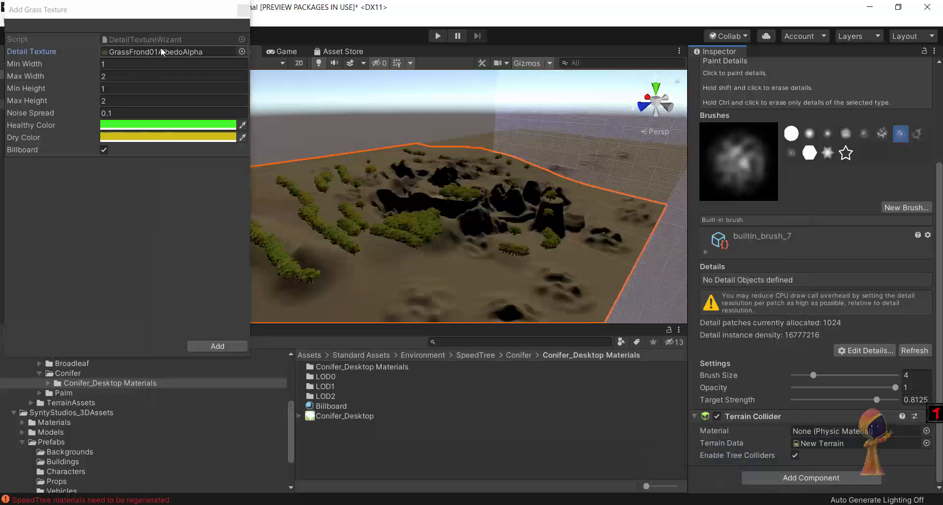
pyautogui.click(194, 52)
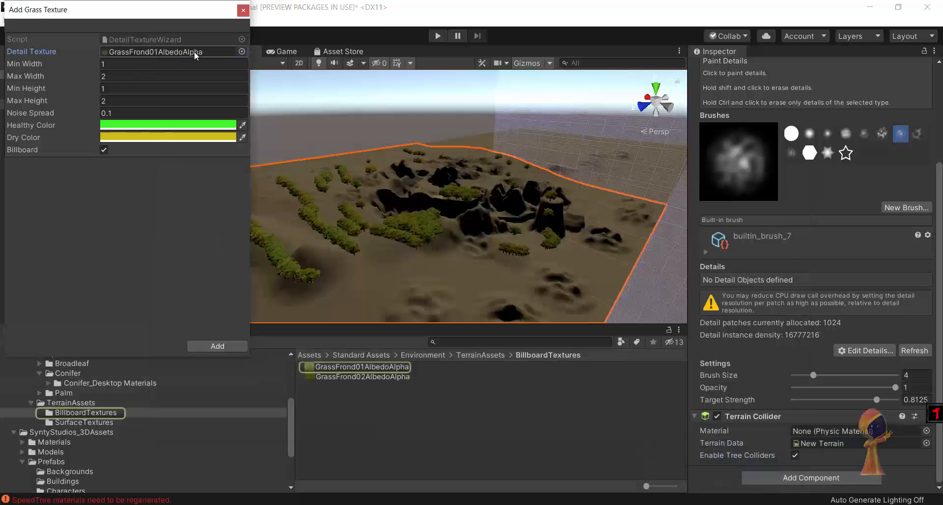
pyautogui.click(231, 347)
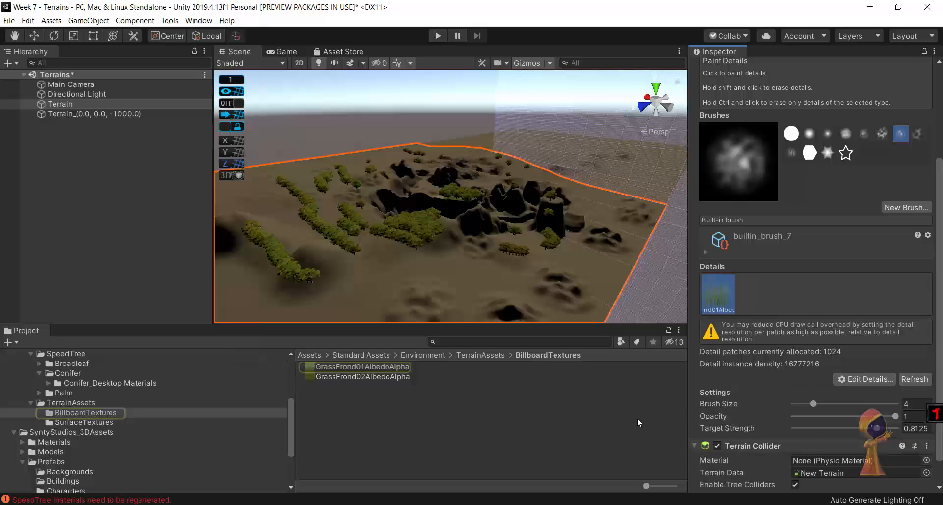
# Set the detail brush size to 7.2 and paint a large grass patch on the ground near the tree cluster.
pyautogui.scroll(-3, 746, 419)
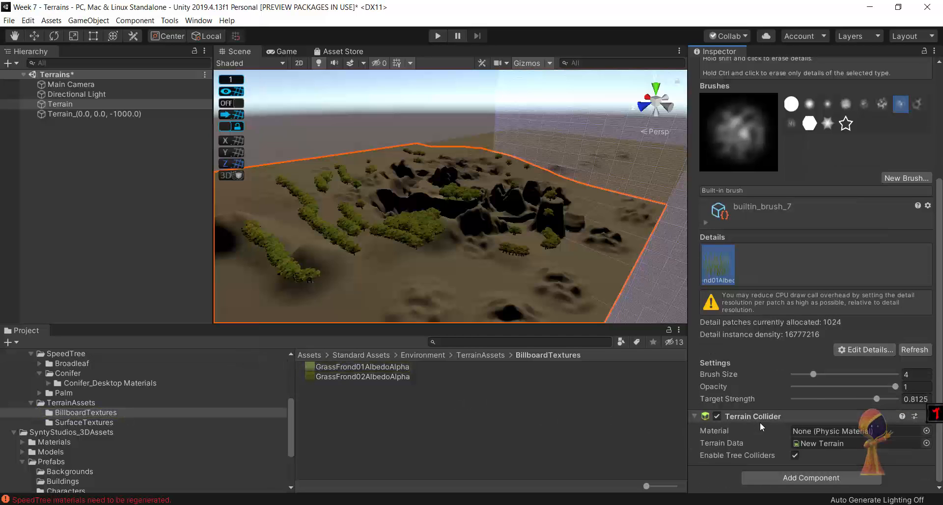
pyautogui.scroll(5, 514, 293)
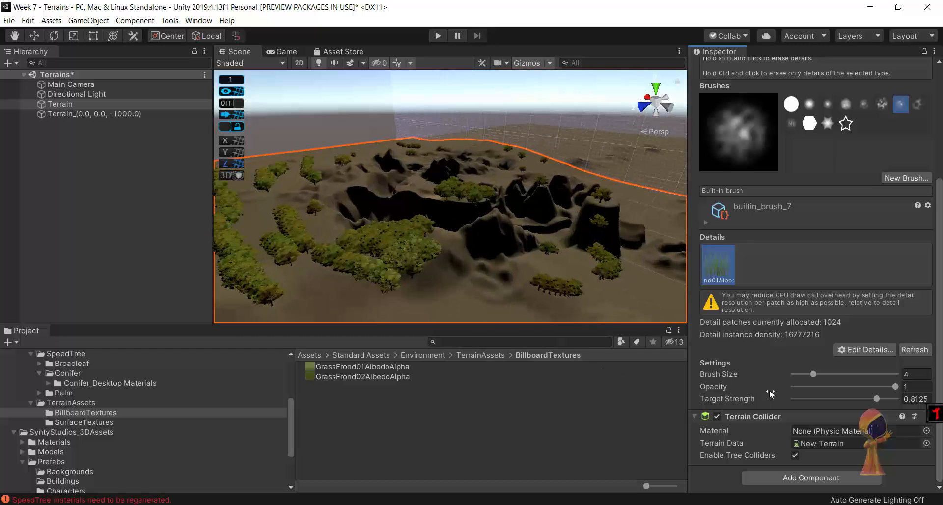
pyautogui.moveTo(813, 374); pyautogui.dragTo(824, 373)
pyautogui.press('f')
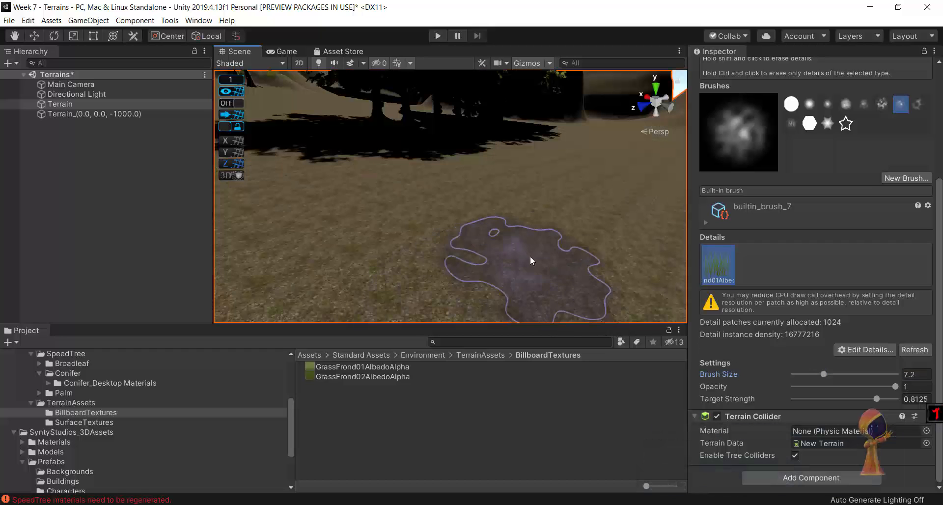
pyautogui.moveTo(479, 240)
pyautogui.mouseDown()
pyautogui.moveTo(467, 242)
pyautogui.moveTo(538, 236)
pyautogui.moveTo(588, 202)
pyautogui.mouseUp()
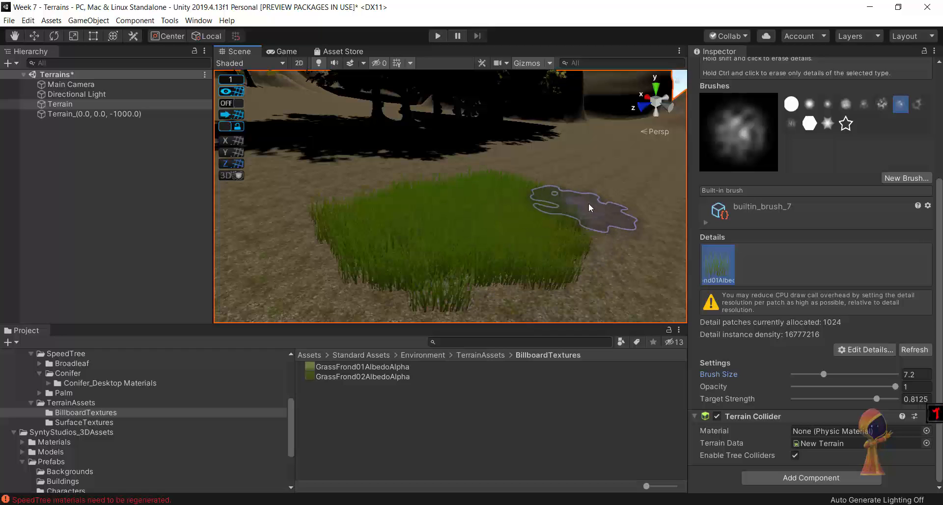
# Set the detail brush size to 2.6 and paint smaller grass patches beside the large one.
pyautogui.scroll(-5, 566, 231)
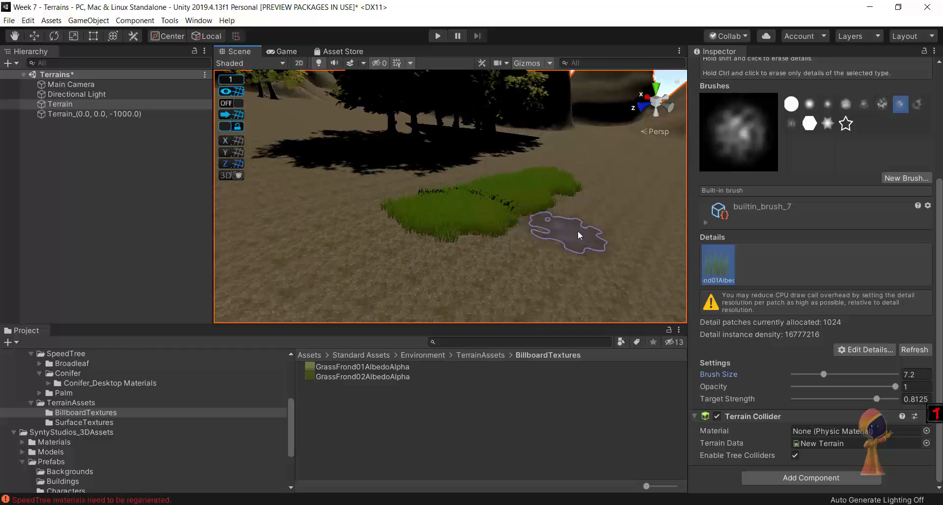
pyautogui.moveTo(816, 374); pyautogui.dragTo(807, 374)
pyautogui.moveTo(624, 272)
pyautogui.mouseDown()
pyautogui.moveTo(647, 219)
pyautogui.moveTo(627, 179)
pyautogui.mouseUp()
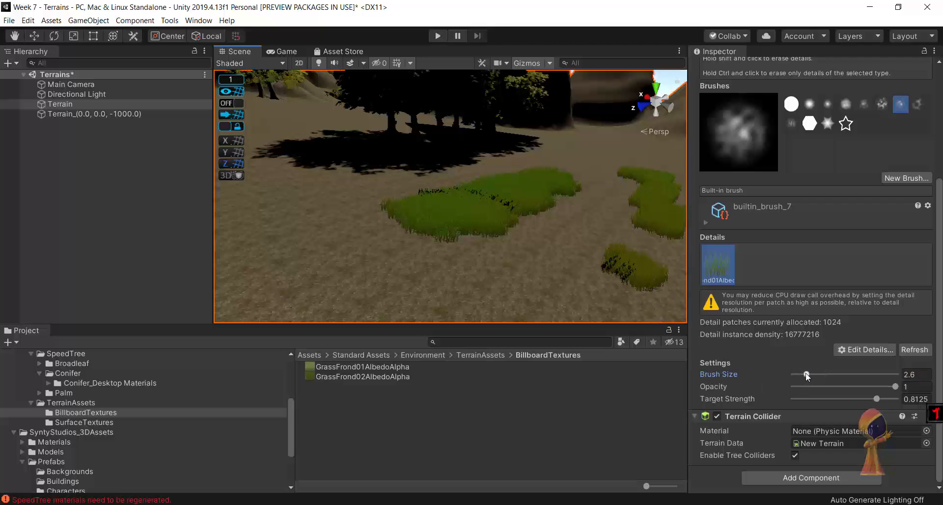
# Set the detail brush size to 1.6 and paint narrow grass patches in front of and across from the existing ones.
pyautogui.moveTo(806, 374); pyautogui.dragTo(798, 375)
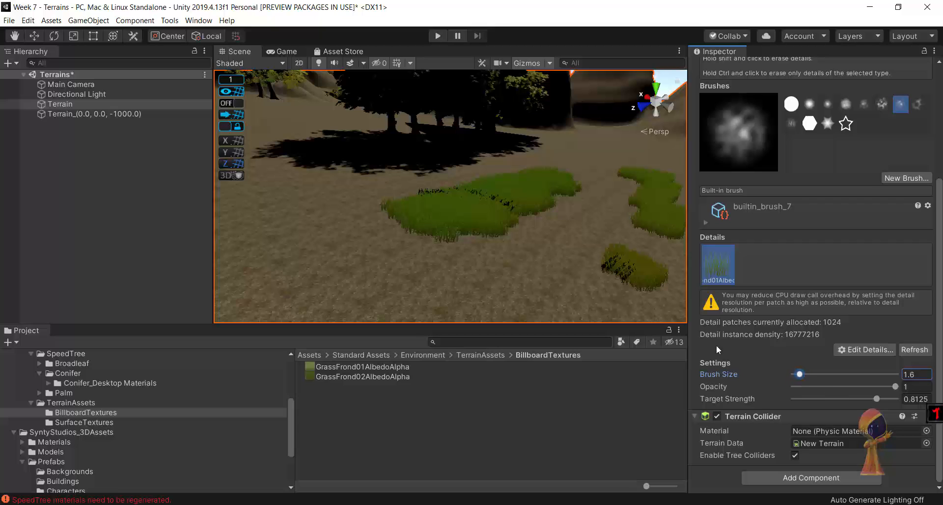
pyautogui.moveTo(572, 294); pyautogui.dragTo(423, 295)
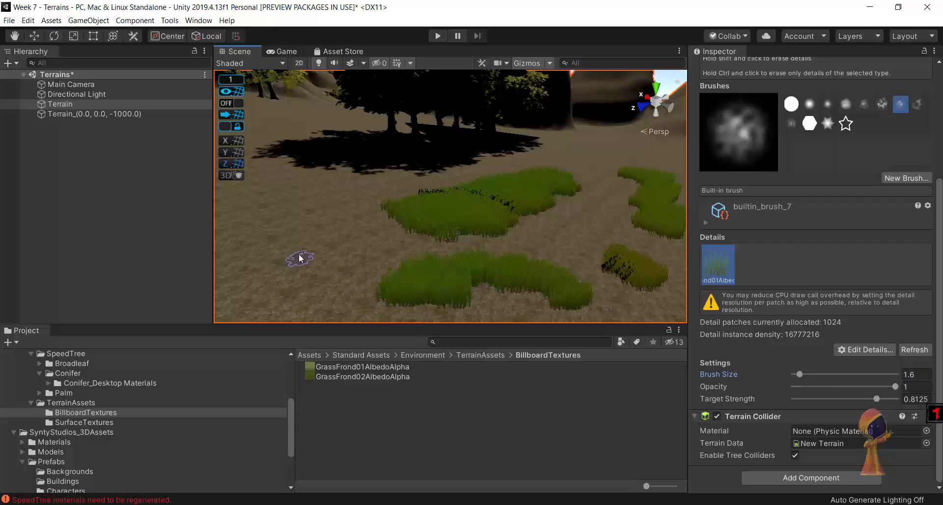
pyautogui.moveTo(297, 259); pyautogui.dragTo(278, 228)
pyautogui.moveTo(319, 205); pyautogui.dragTo(349, 230)
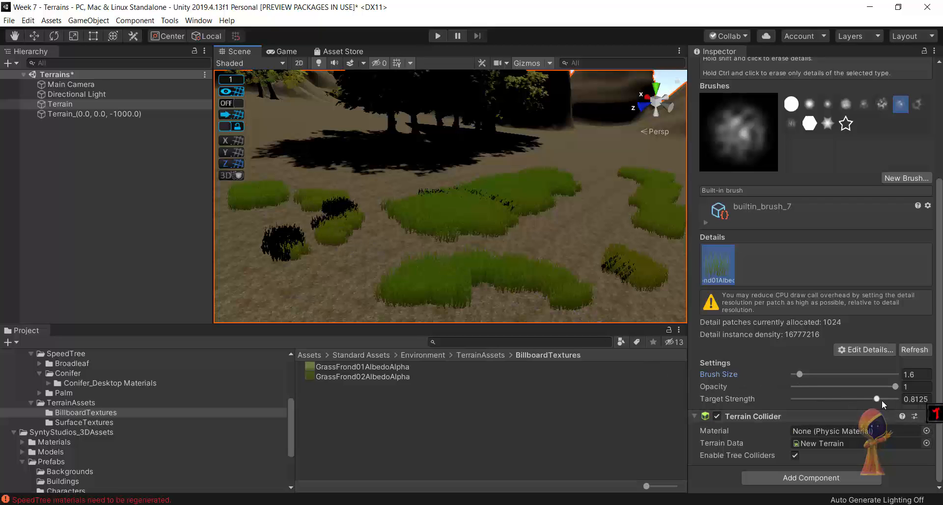
# Reduce the target strength to 0.3125 and the opacity to 0.343, painting a thin grass strip and scattered small tufts between the patches.
pyautogui.moveTo(845, 399); pyautogui.dragTo(825, 399)
pyautogui.moveTo(541, 243); pyautogui.dragTo(611, 220)
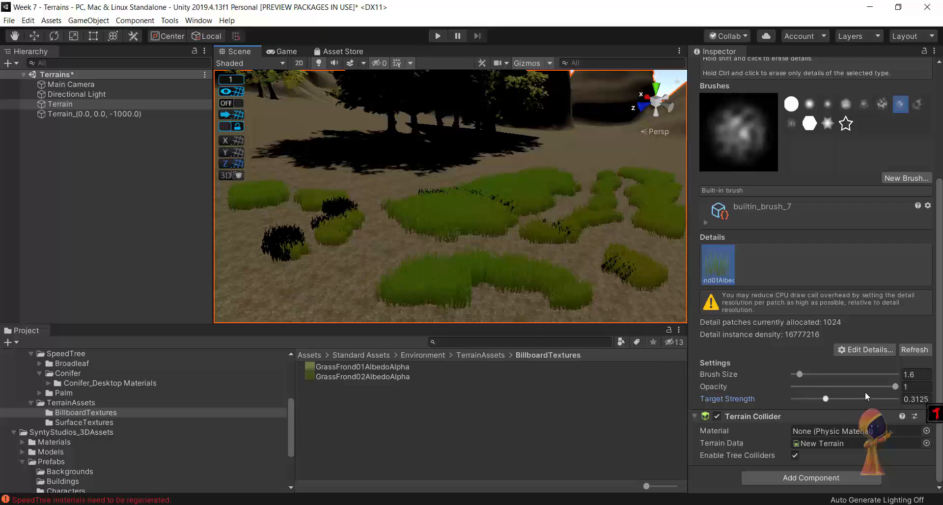
pyautogui.moveTo(894, 387); pyautogui.dragTo(828, 387)
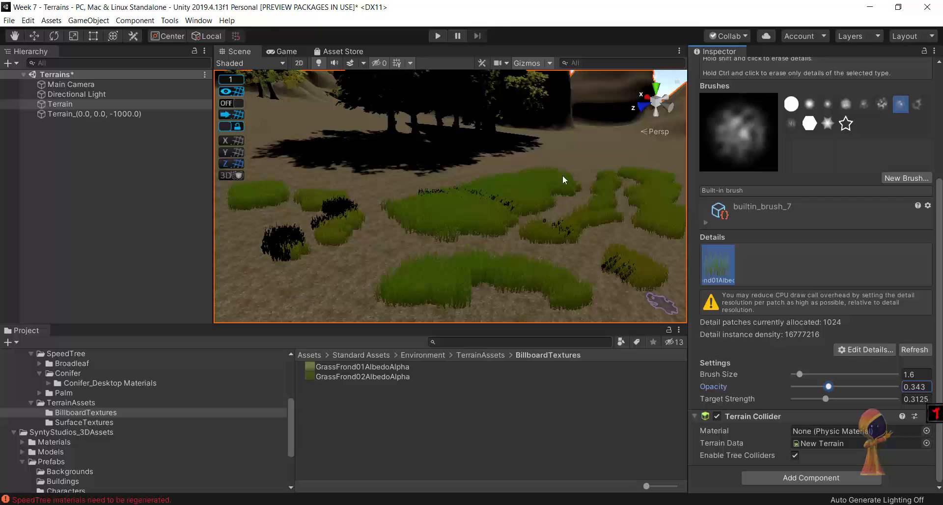
pyautogui.click(614, 151)
pyautogui.click(563, 159)
pyautogui.click(379, 238)
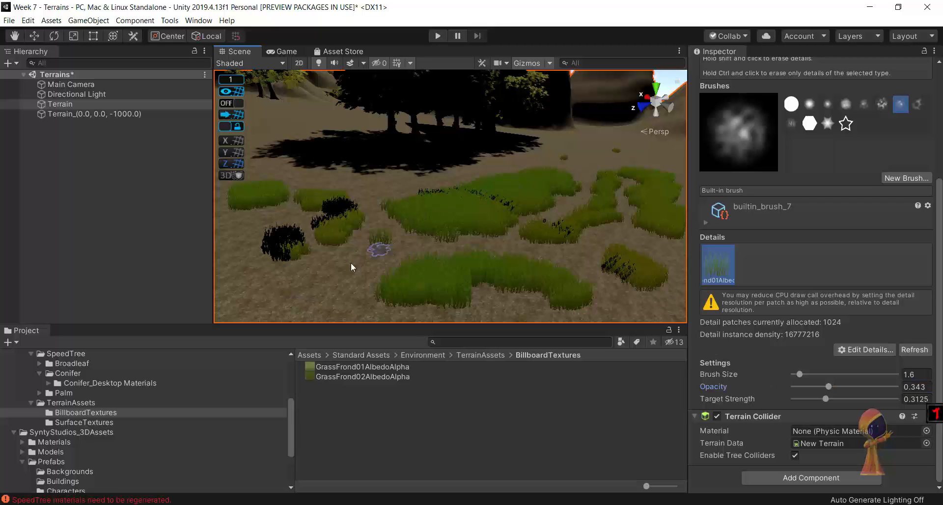
pyautogui.click(302, 269)
pyautogui.click(269, 289)
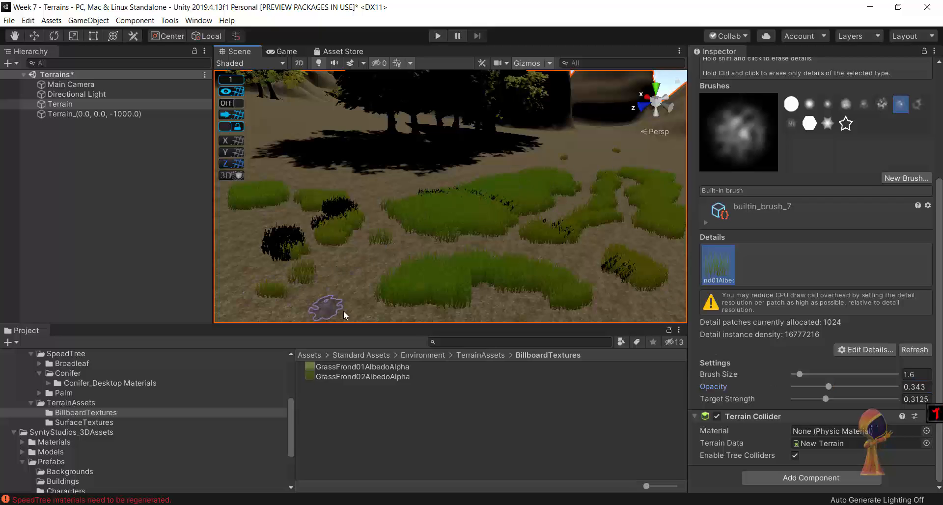
pyautogui.click(385, 281)
pyautogui.click(383, 261)
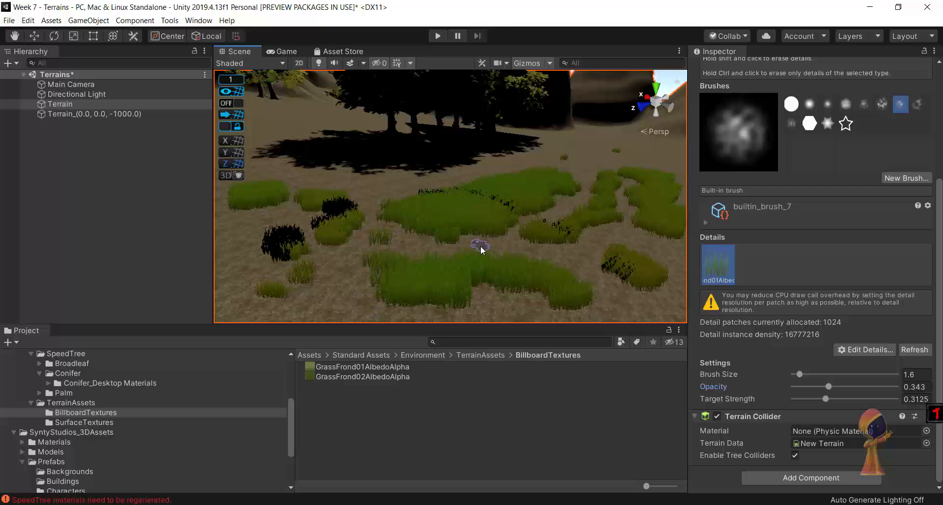